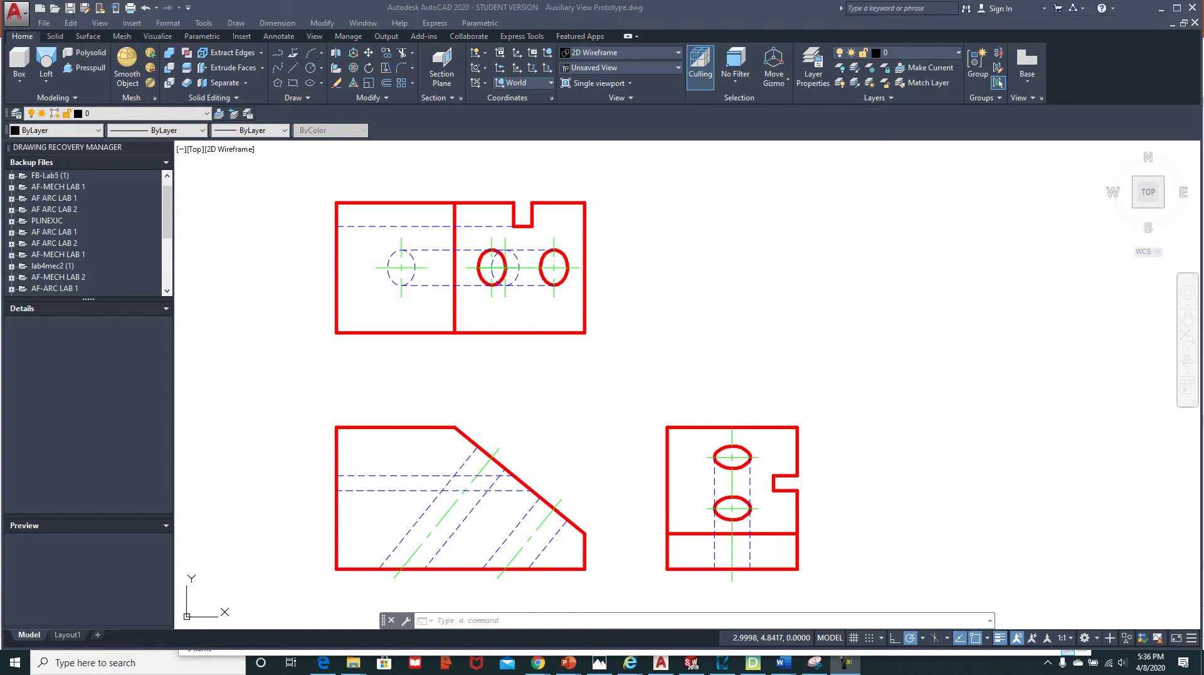
Switch to the Chrome window showing the D2L Module 9 Auxiliary Views page
{"action": "key", "text": "alt+Tab"}
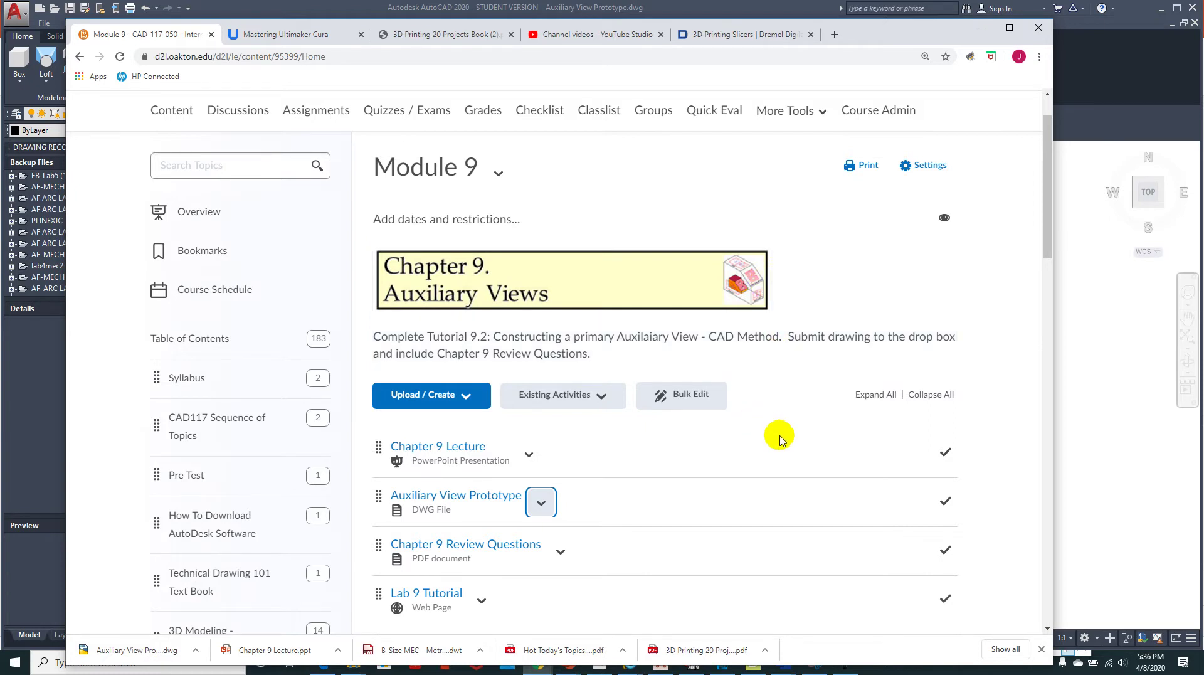
Scroll the Module 9 page, move the browser off the right edge, and switch to the lecture slides
{"action": "scroll", "coordinate": [780, 439], "scroll_direction": "down", "scroll_amount": 3}
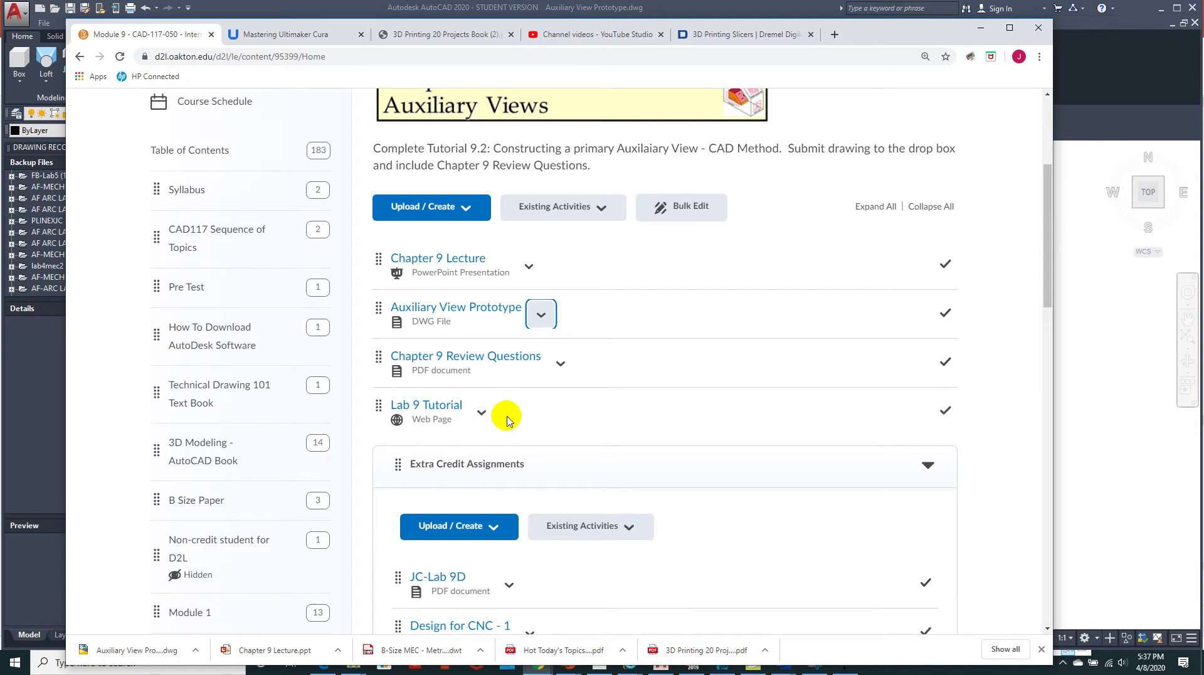
{"action": "left_click_drag", "start_coordinate": [1048, 215], "coordinate": [1048, 150]}
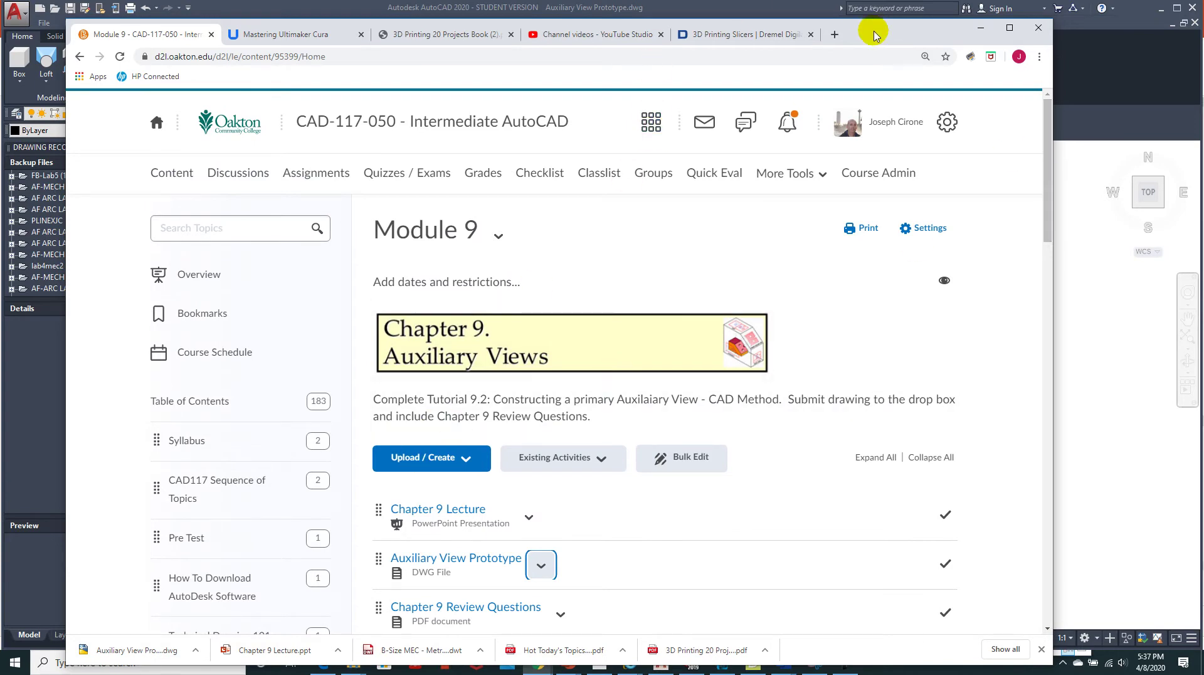
{"action": "mouse_move", "coordinate": [866, 33]}
{"action": "left_mouse_down"}
{"action": "mouse_move", "coordinate": [1203, 28]}
{"action": "mouse_move", "coordinate": [1203, 4]}
{"action": "left_mouse_up"}
{"action": "key", "text": "alt+Tab"}
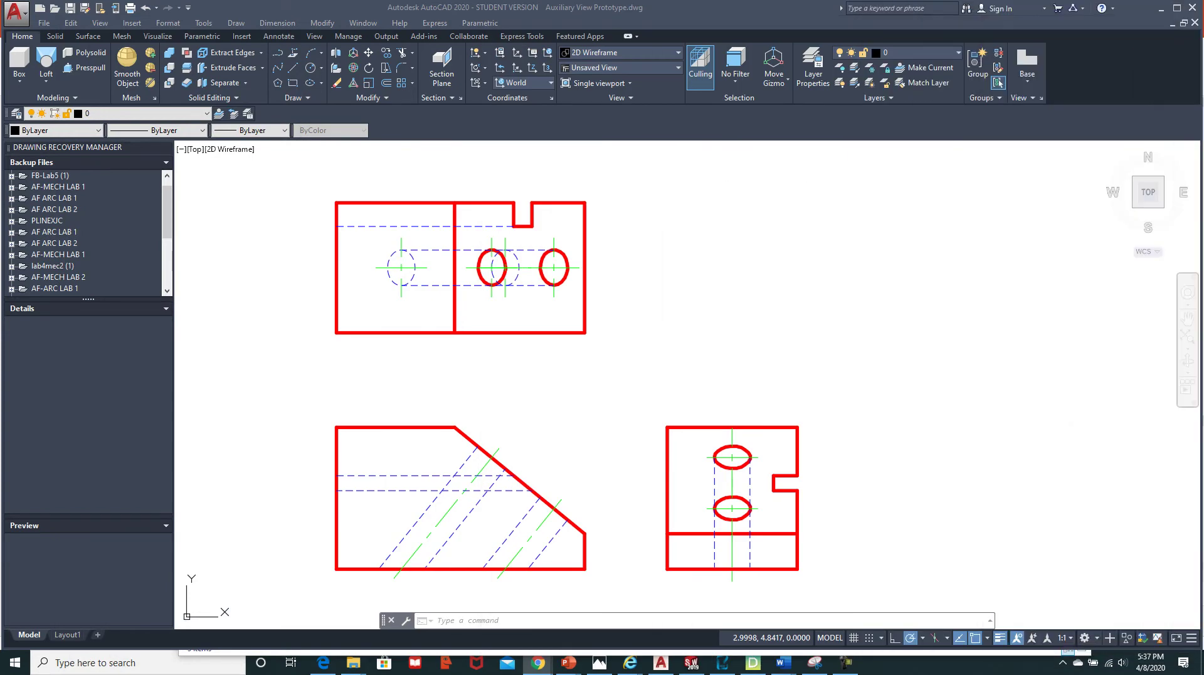
{"action": "key", "text": "alt+Tab"}
Position and widen the Chapter 9 Lecture window over the drawing, keeping the command line visible
{"action": "left_click_drag", "start_coordinate": [874, 242], "coordinate": [793, 74]}
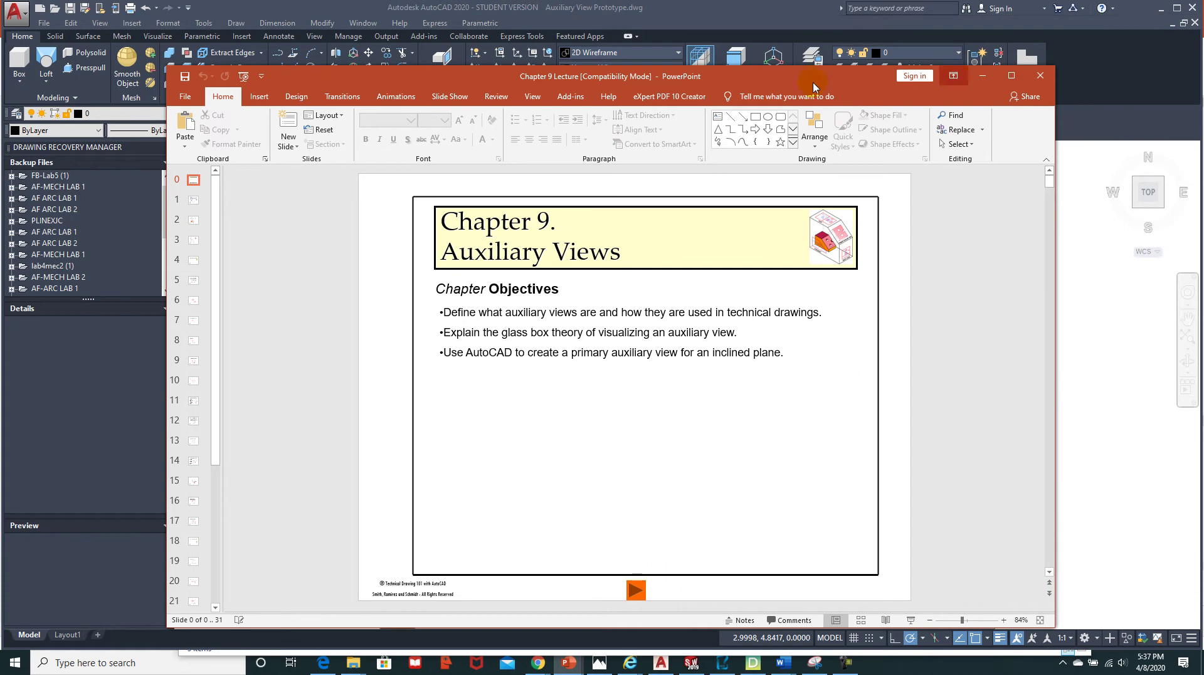
{"action": "left_click_drag", "start_coordinate": [161, 156], "coordinate": [42, 156]}
{"action": "left_click_drag", "start_coordinate": [836, 87], "coordinate": [834, 56]}
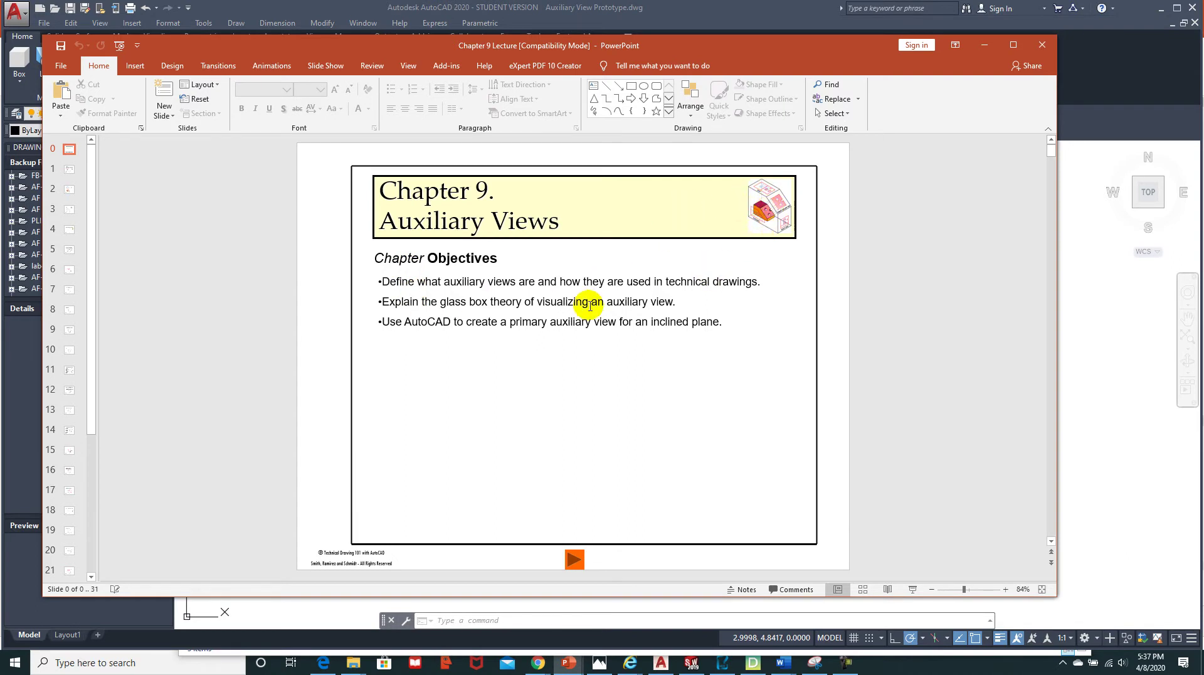
Scroll the lecture to the Chapter 9 title slide listing the three objectives
{"action": "scroll", "coordinate": [589, 306], "scroll_direction": "down", "scroll_amount": 1}
{"action": "scroll", "coordinate": [590, 306], "scroll_direction": "up", "scroll_amount": 1}
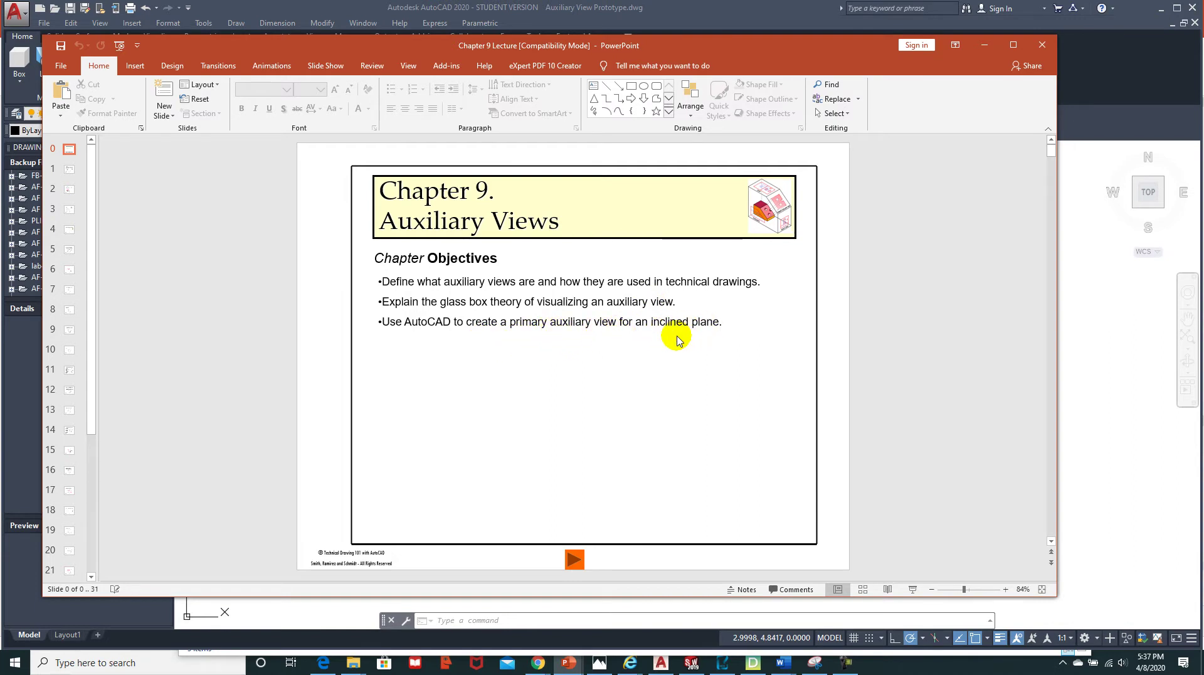
{"action": "scroll", "coordinate": [677, 339], "scroll_direction": "down", "scroll_amount": 1}
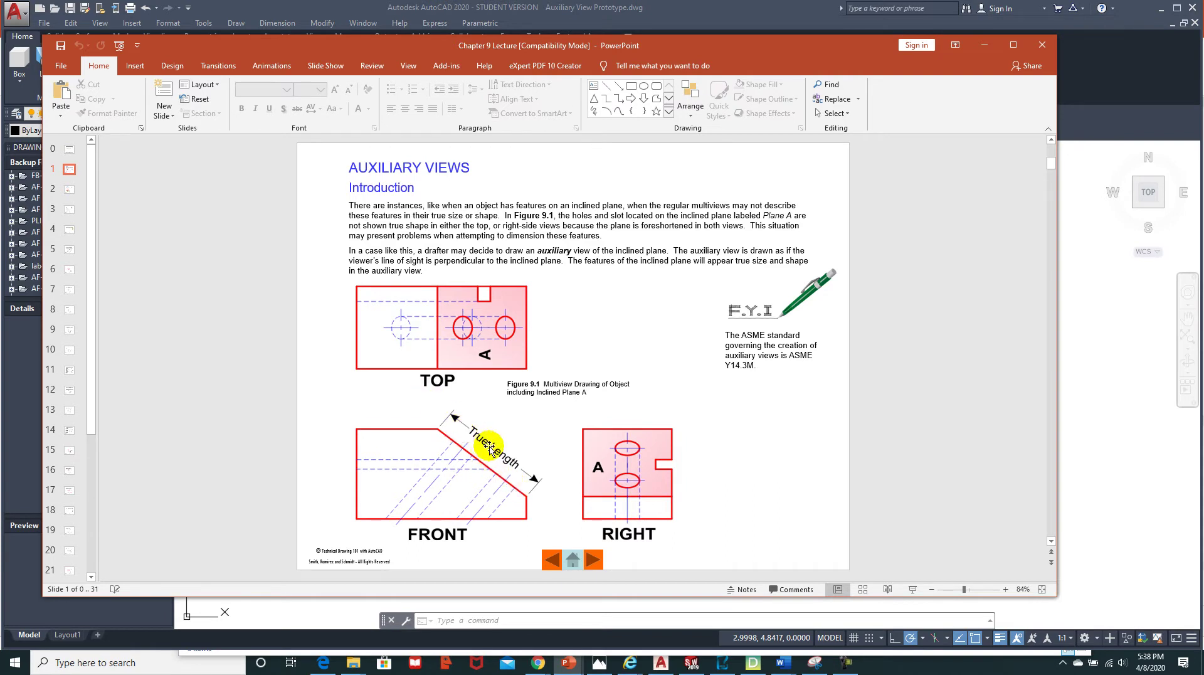
Advance past slide 2 to slide 3, Figure 9.3's unfolded glass box
{"action": "scroll", "coordinate": [503, 438], "scroll_direction": "down", "scroll_amount": 1}
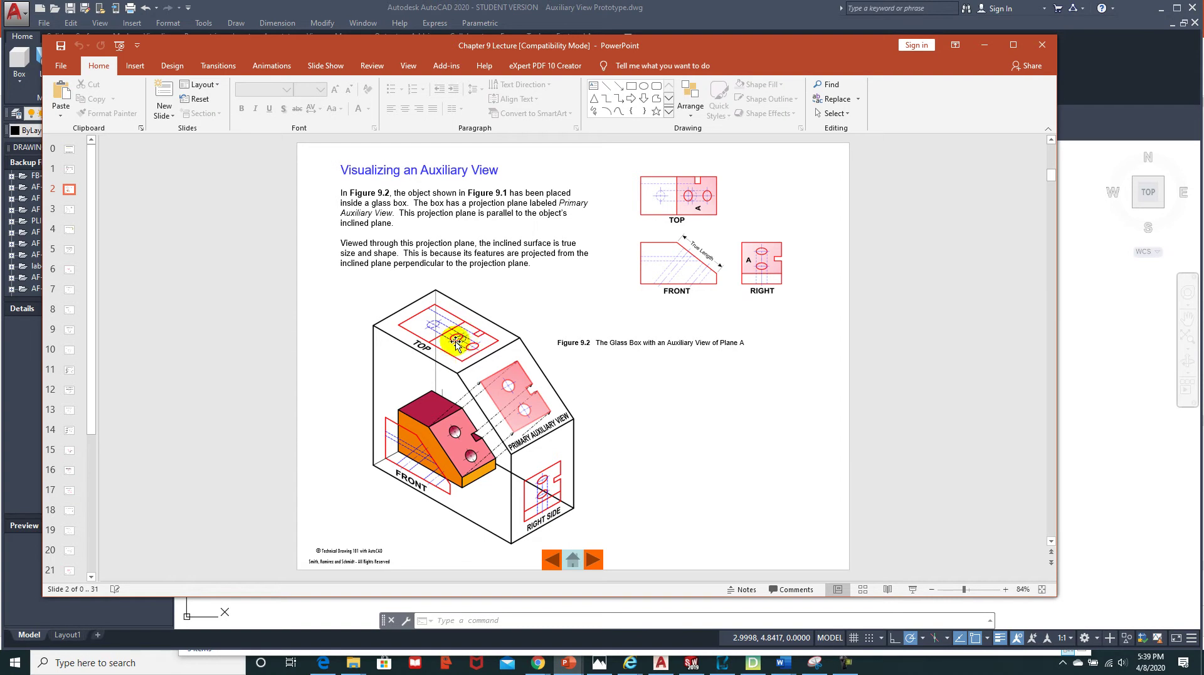
{"action": "scroll", "coordinate": [660, 349], "scroll_direction": "down", "scroll_amount": 1}
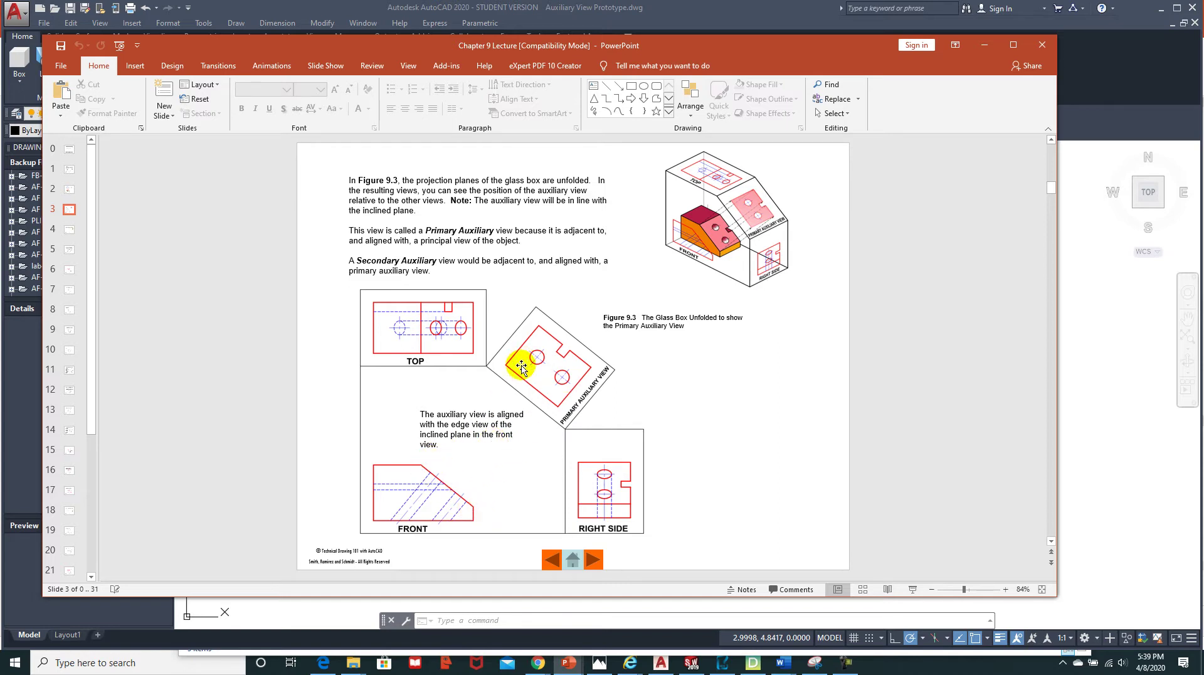
Advance through the tutorial slides to slide 7, Step 4 with Figure 9.6
{"action": "scroll", "coordinate": [514, 406], "scroll_direction": "down", "scroll_amount": 1}
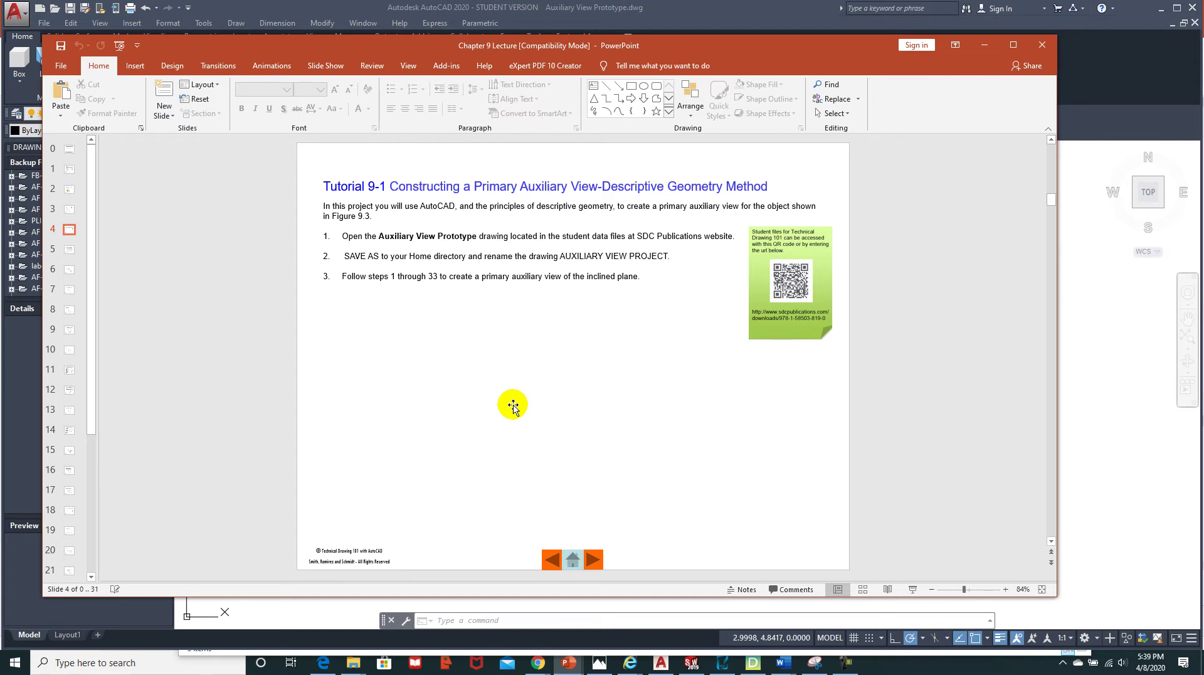
{"action": "scroll", "coordinate": [513, 406], "scroll_direction": "down", "scroll_amount": 1}
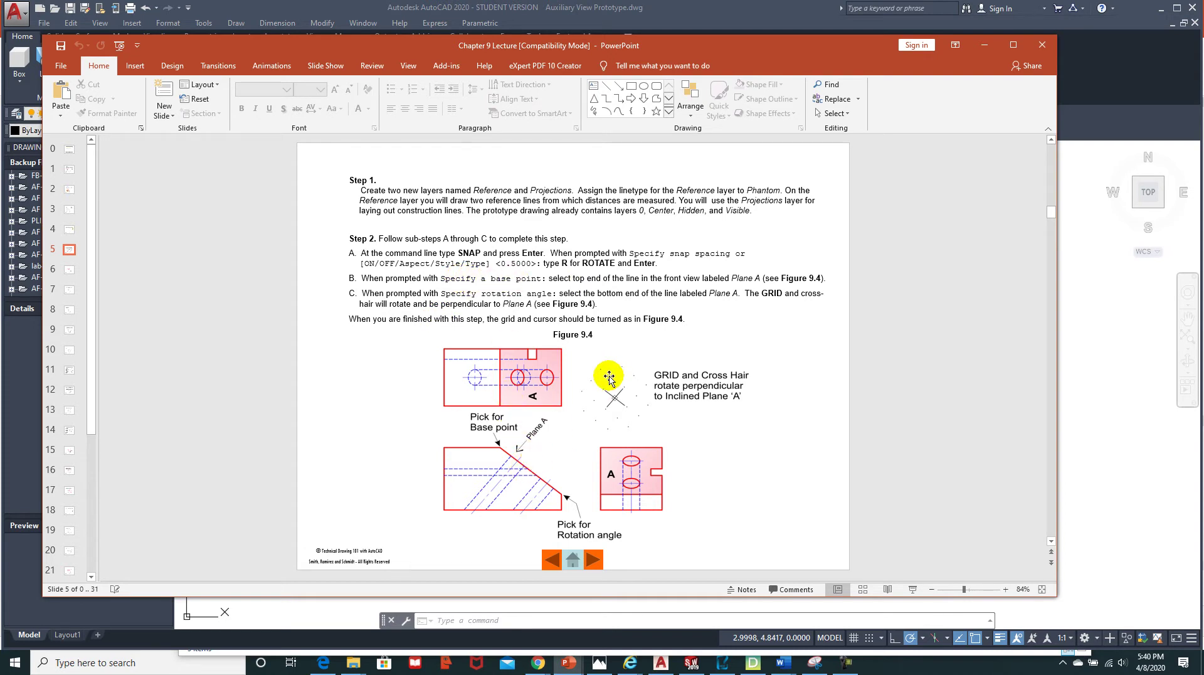
{"action": "scroll", "coordinate": [609, 376], "scroll_direction": "down", "scroll_amount": 1}
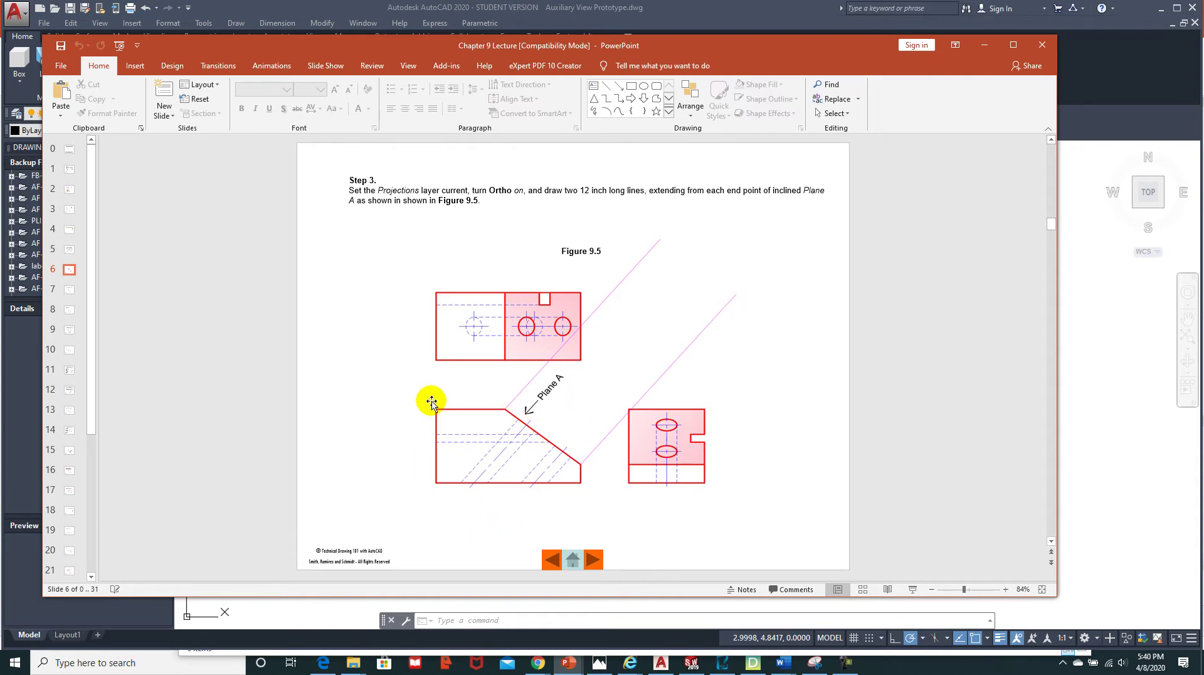
{"action": "scroll", "coordinate": [431, 402], "scroll_direction": "down", "scroll_amount": 1}
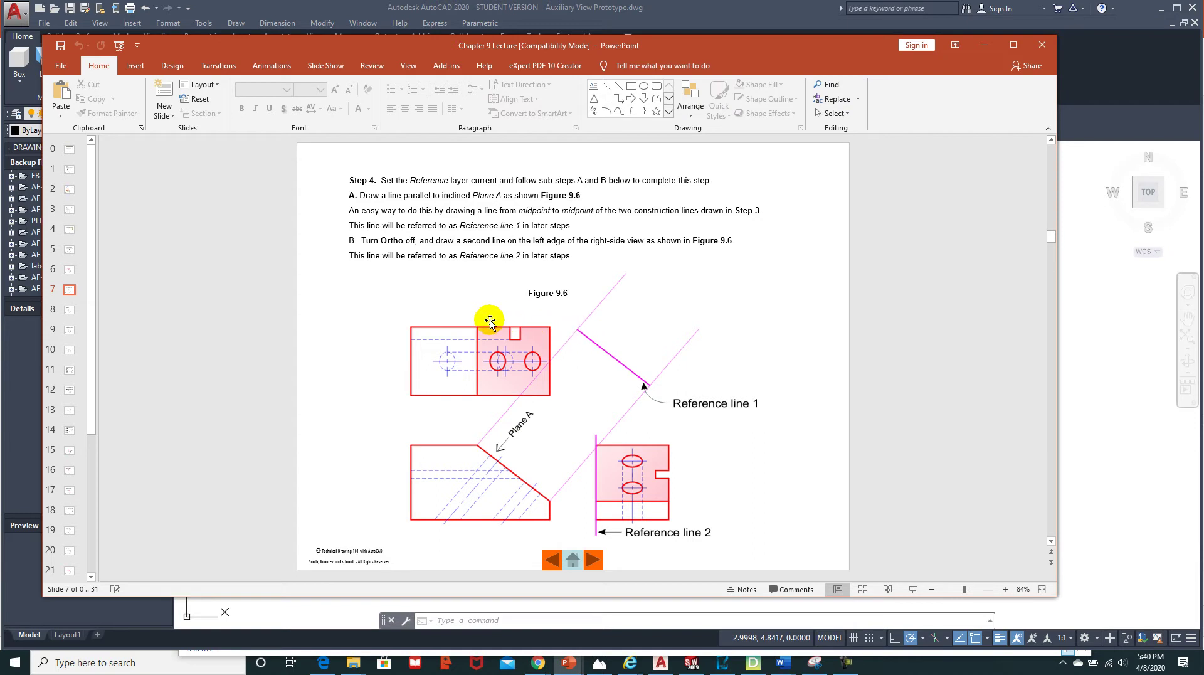
{"action": "scroll", "coordinate": [489, 320], "scroll_direction": "down", "scroll_amount": 1}
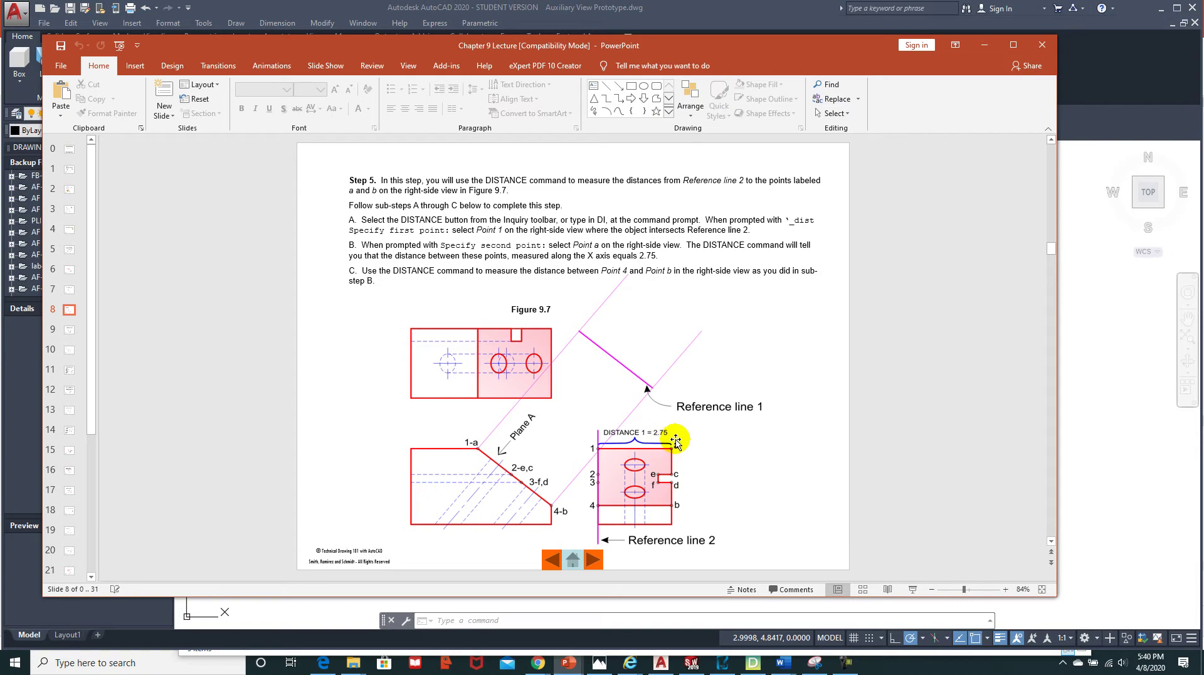
Advance to slide 11, Step 8 with Figure 9.10 on locating points c and d
{"action": "scroll", "coordinate": [572, 411], "scroll_direction": "down", "scroll_amount": 1}
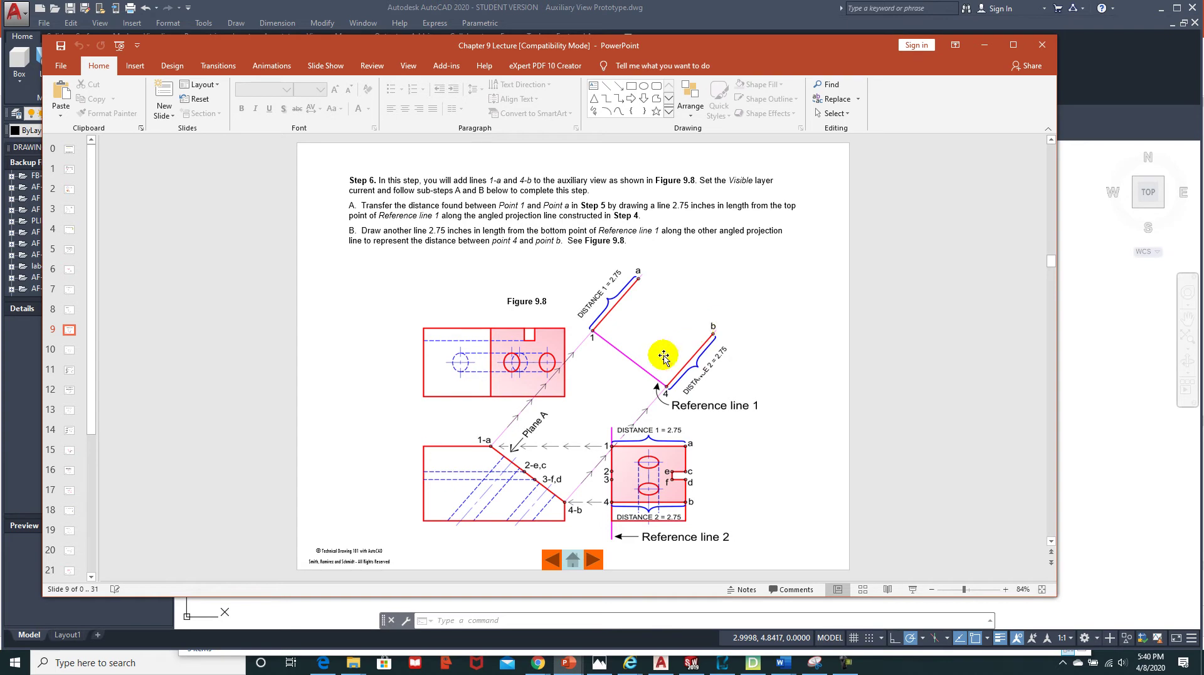
{"action": "scroll", "coordinate": [658, 321], "scroll_direction": "down", "scroll_amount": 1}
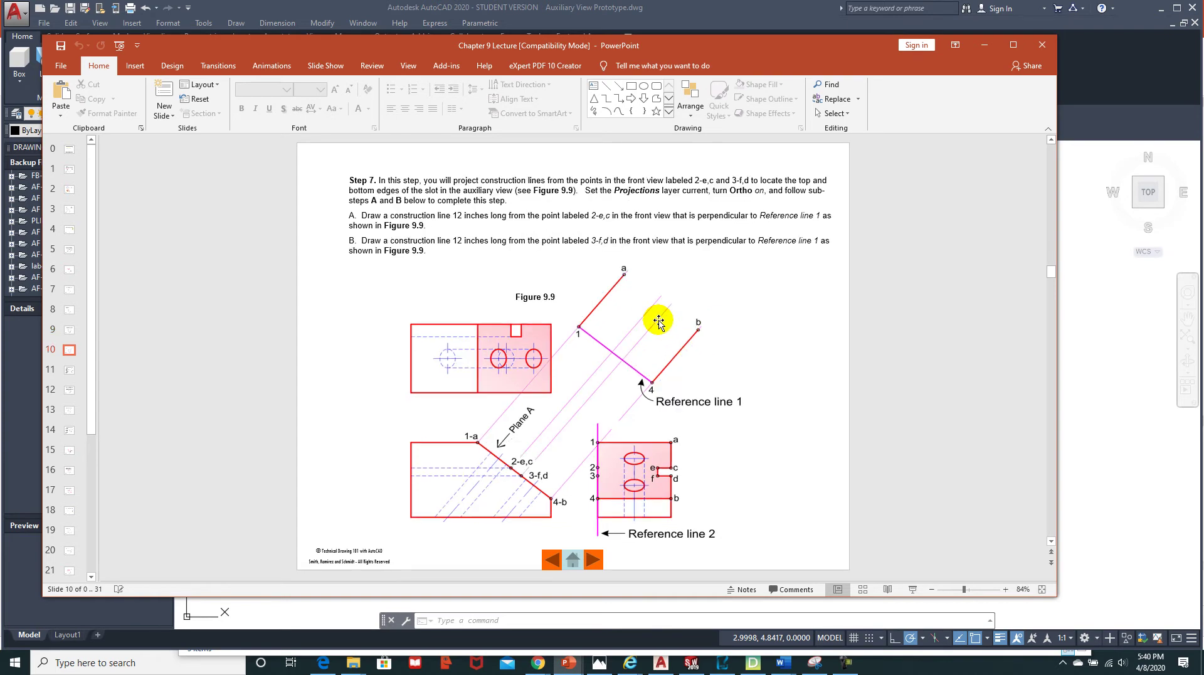
{"action": "scroll", "coordinate": [659, 321], "scroll_direction": "down", "scroll_amount": 1}
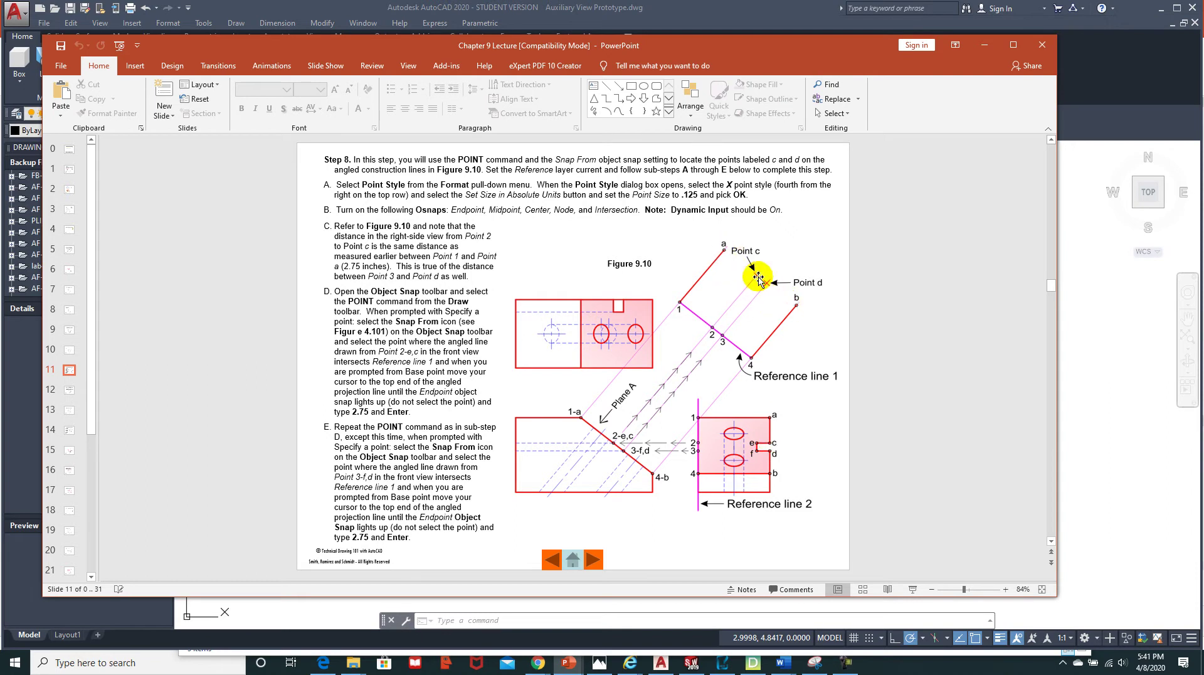
Page through the deck to slide 30, the Optional Auxiliary View check print
{"action": "scroll", "coordinate": [623, 405], "scroll_direction": "down", "scroll_amount": 1}
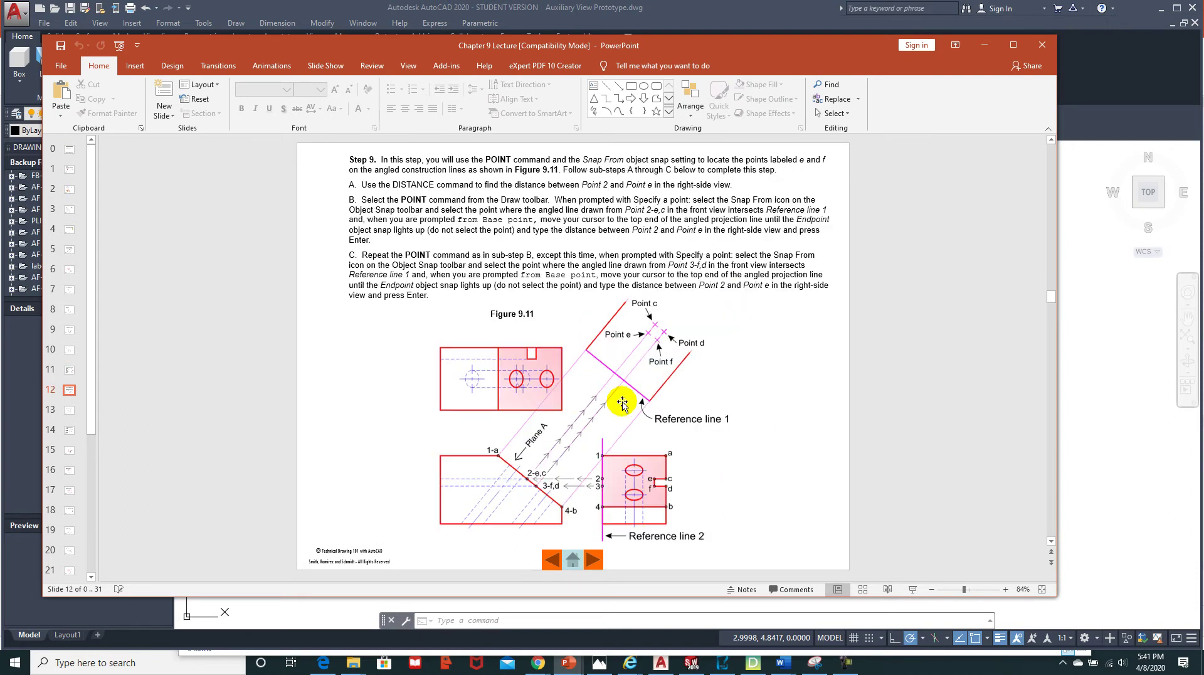
{"action": "scroll", "coordinate": [623, 405], "scroll_direction": "down", "scroll_amount": 1}
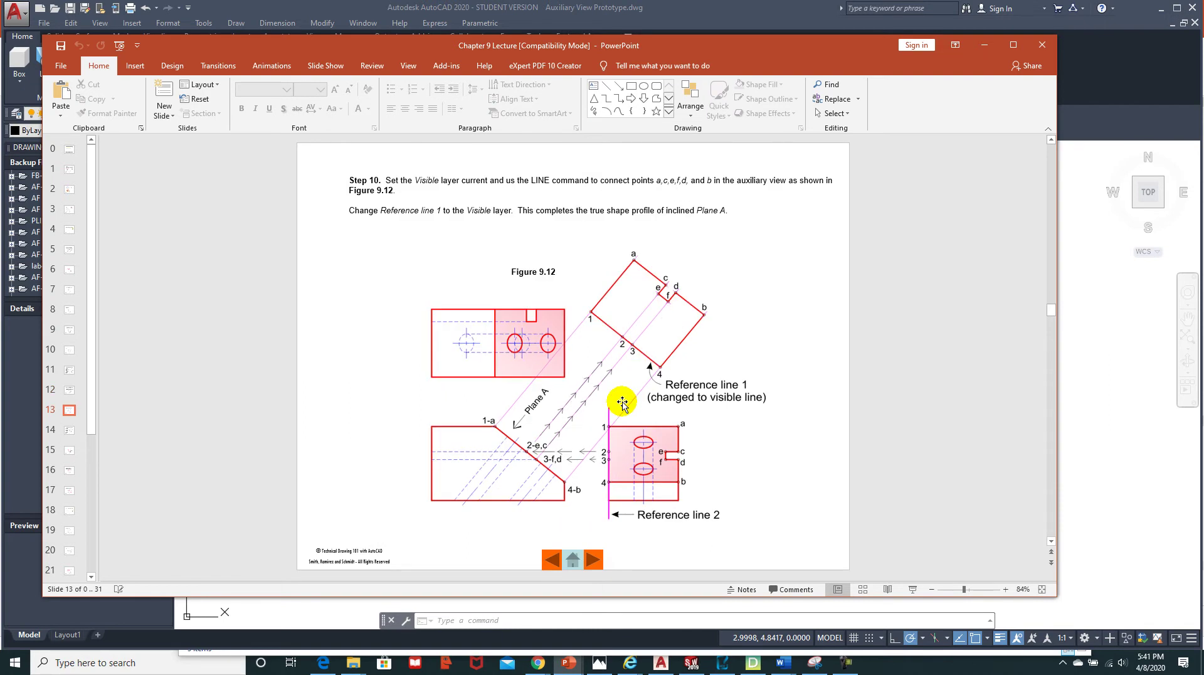
{"action": "scroll", "coordinate": [622, 404], "scroll_direction": "down", "scroll_amount": 1}
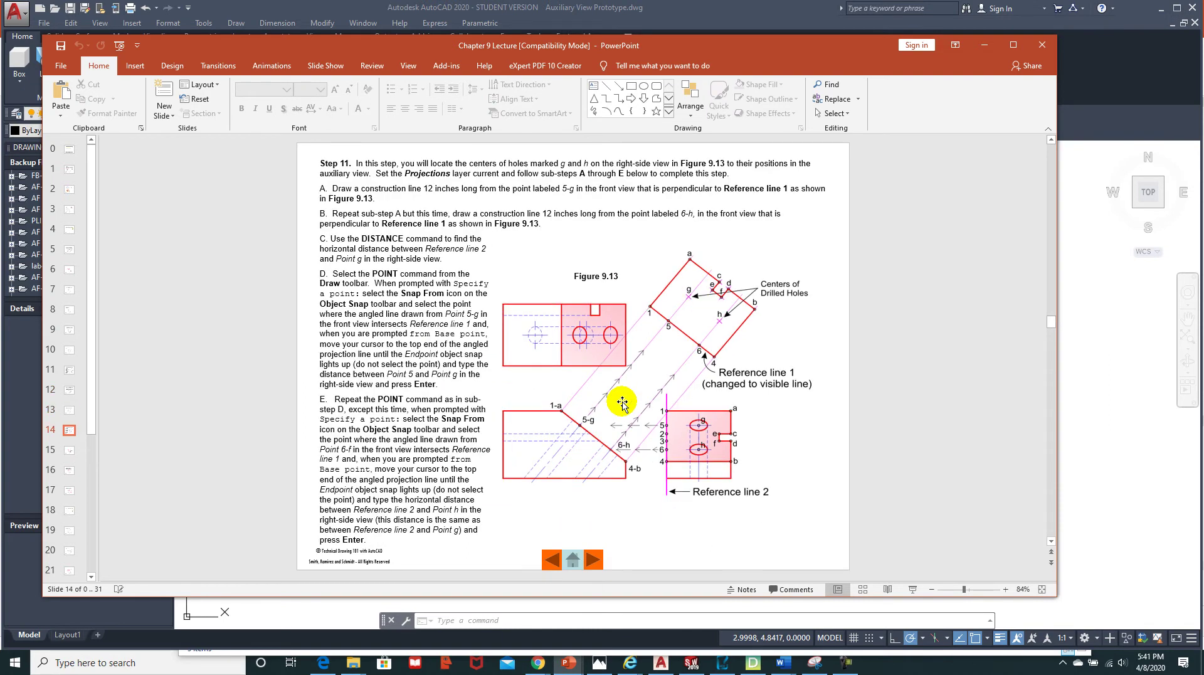
{"action": "scroll", "coordinate": [622, 405], "scroll_direction": "down", "scroll_amount": 1}
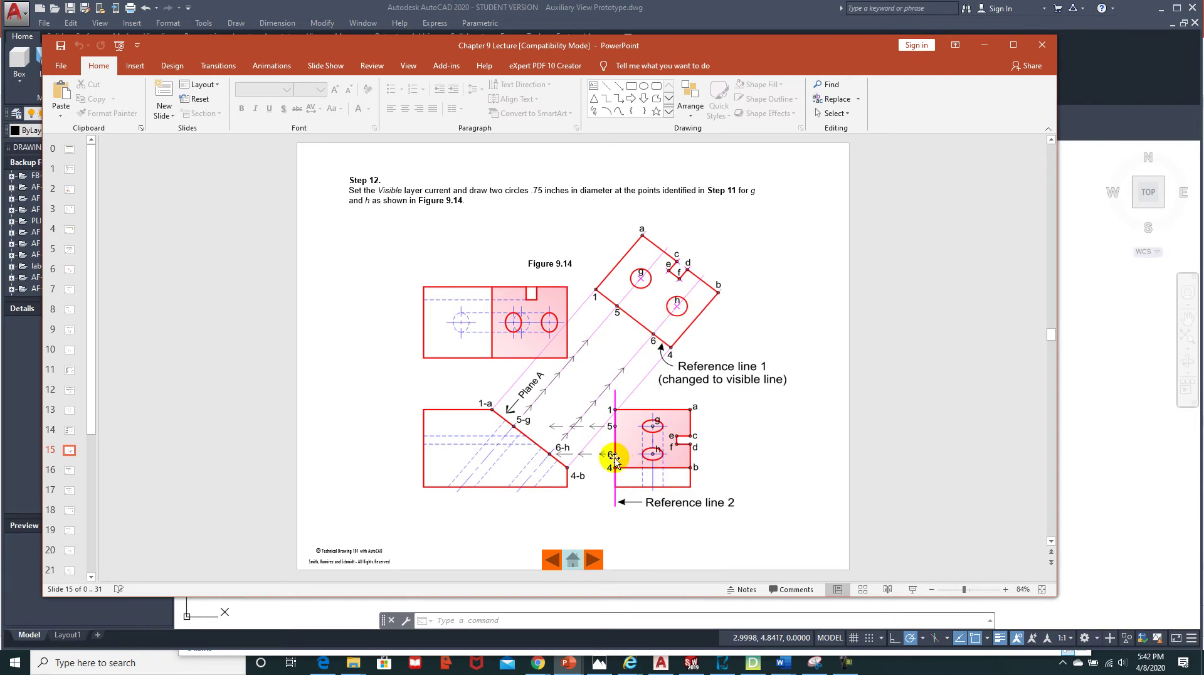
{"action": "scroll", "coordinate": [480, 381], "scroll_direction": "down", "scroll_amount": 1}
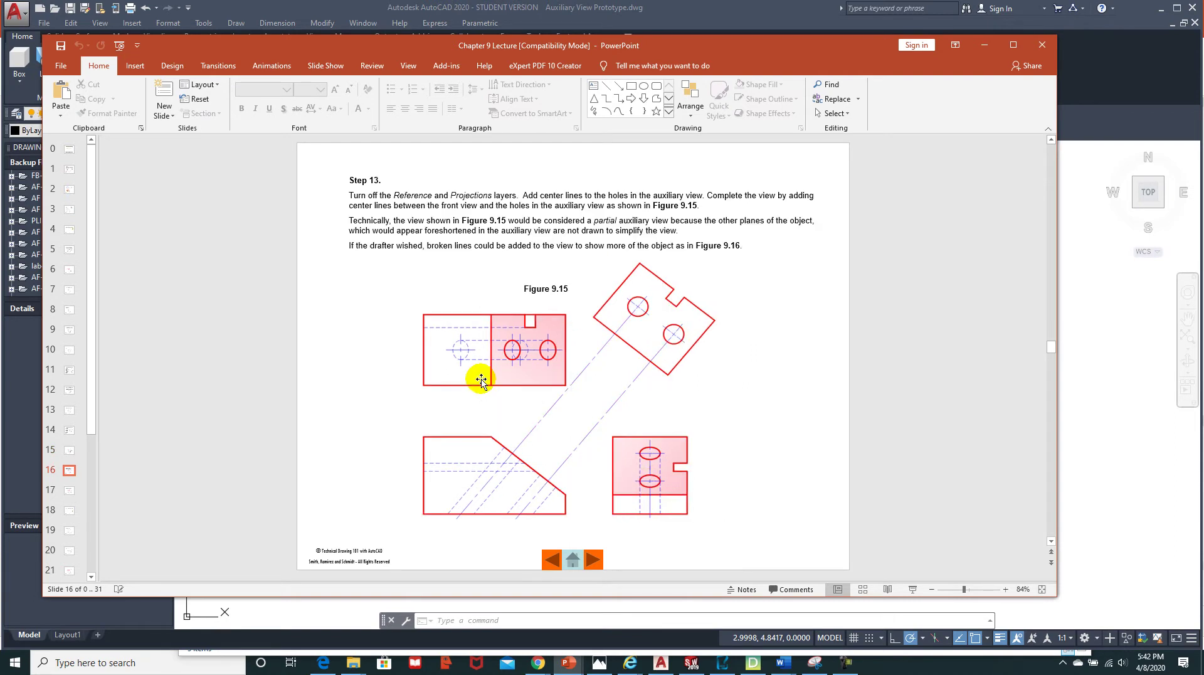
{"action": "scroll", "coordinate": [481, 381], "scroll_direction": "down", "scroll_amount": 1}
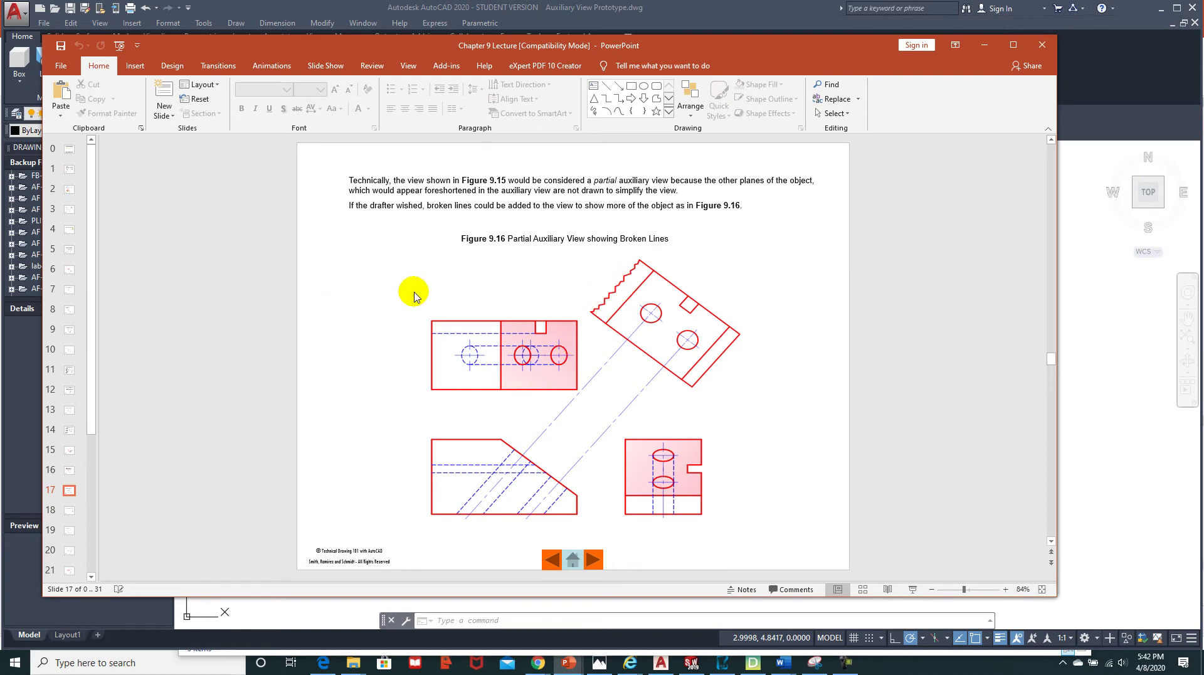
{"action": "scroll", "coordinate": [414, 297], "scroll_direction": "down", "scroll_amount": 1}
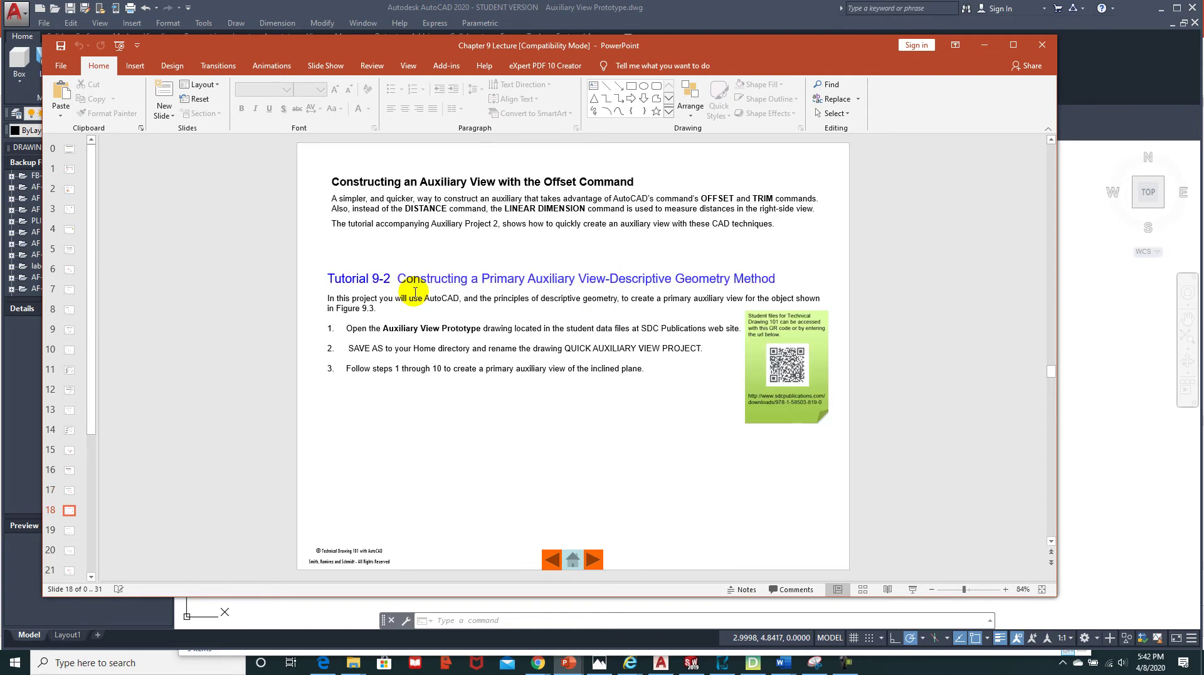
{"action": "scroll", "coordinate": [415, 292], "scroll_direction": "down", "scroll_amount": 1}
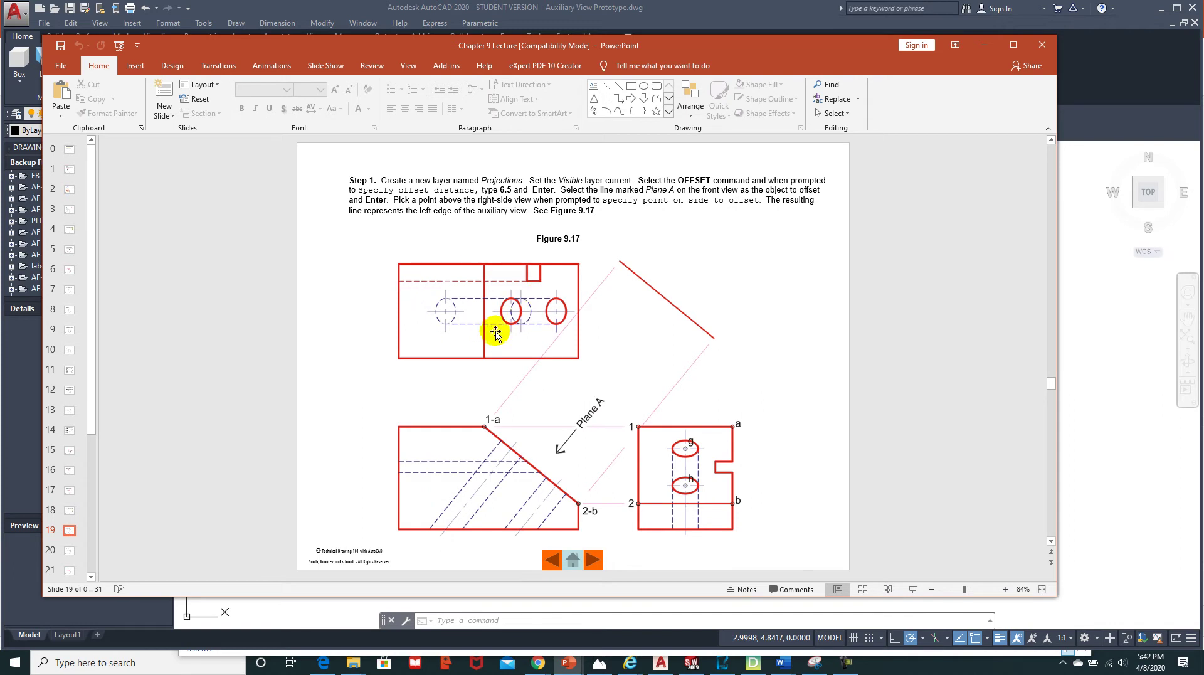
{"action": "scroll", "coordinate": [520, 337], "scroll_direction": "down", "scroll_amount": 1}
{"action": "scroll", "coordinate": [517, 336], "scroll_direction": "down", "scroll_amount": 1}
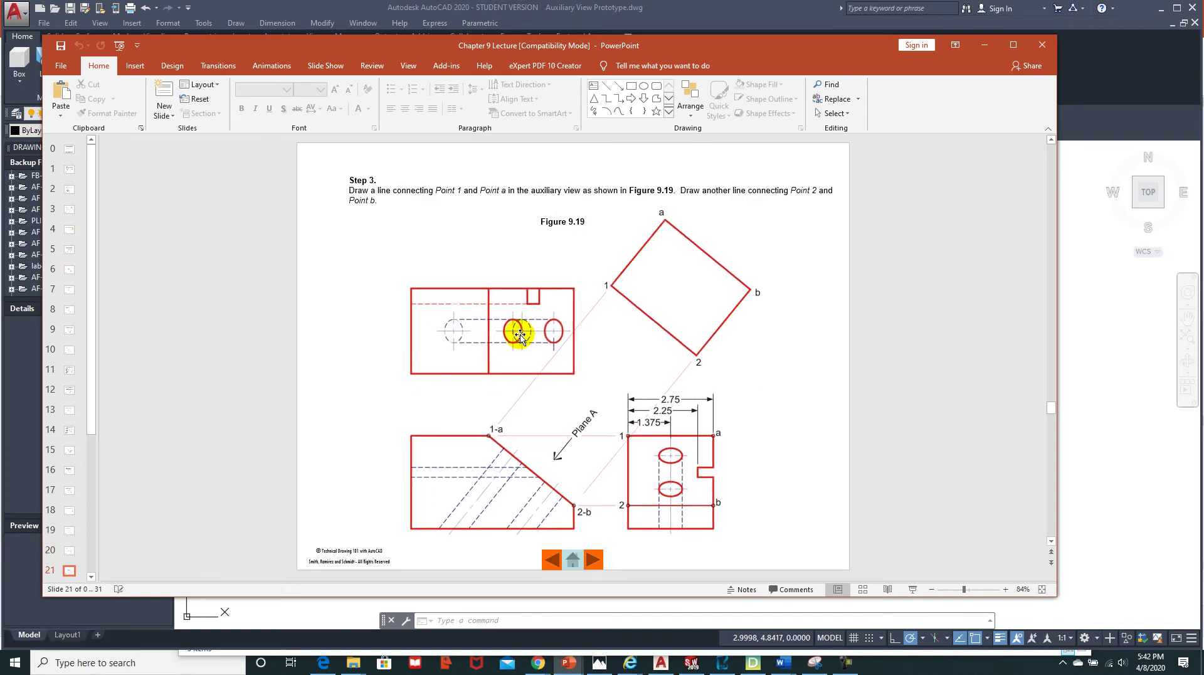
{"action": "scroll", "coordinate": [525, 336], "scroll_direction": "down", "scroll_amount": 1}
{"action": "scroll", "coordinate": [553, 348], "scroll_direction": "down", "scroll_amount": 1}
{"action": "scroll", "coordinate": [555, 349], "scroll_direction": "down", "scroll_amount": 1}
{"action": "scroll", "coordinate": [553, 348], "scroll_direction": "down", "scroll_amount": 1}
{"action": "scroll", "coordinate": [552, 350], "scroll_direction": "down", "scroll_amount": 1}
{"action": "scroll", "coordinate": [552, 355], "scroll_direction": "down", "scroll_amount": 1}
{"action": "scroll", "coordinate": [469, 356], "scroll_direction": "down", "scroll_amount": 2}
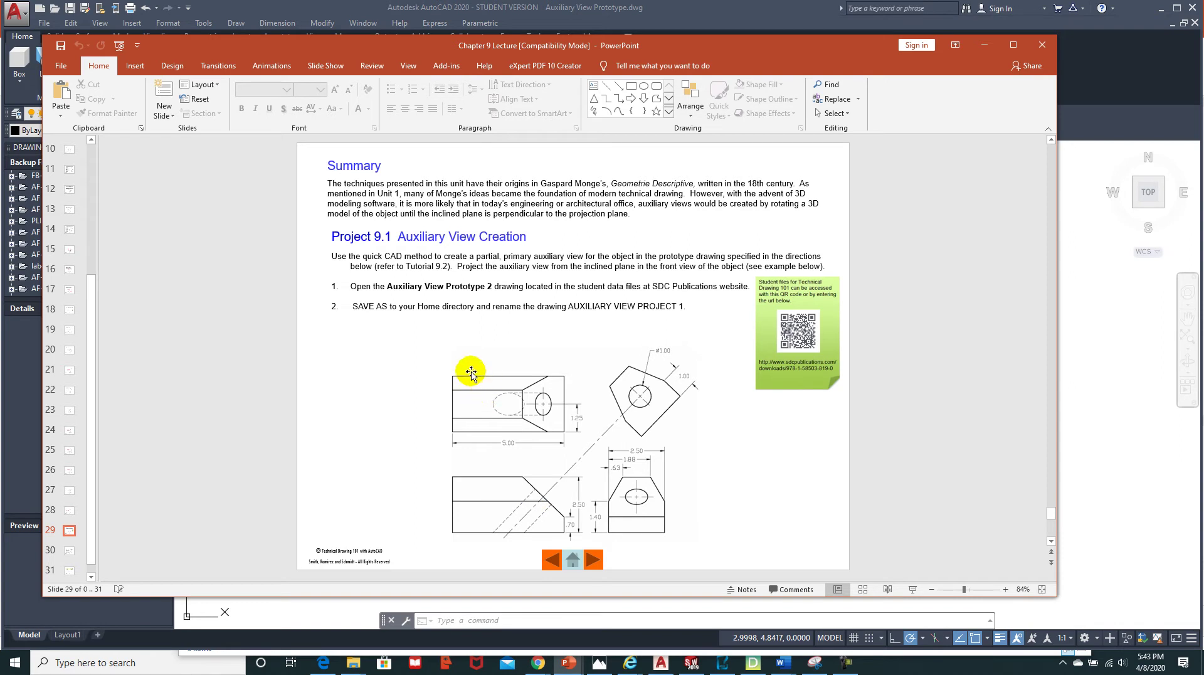
{"action": "scroll", "coordinate": [472, 373], "scroll_direction": "down", "scroll_amount": 2}
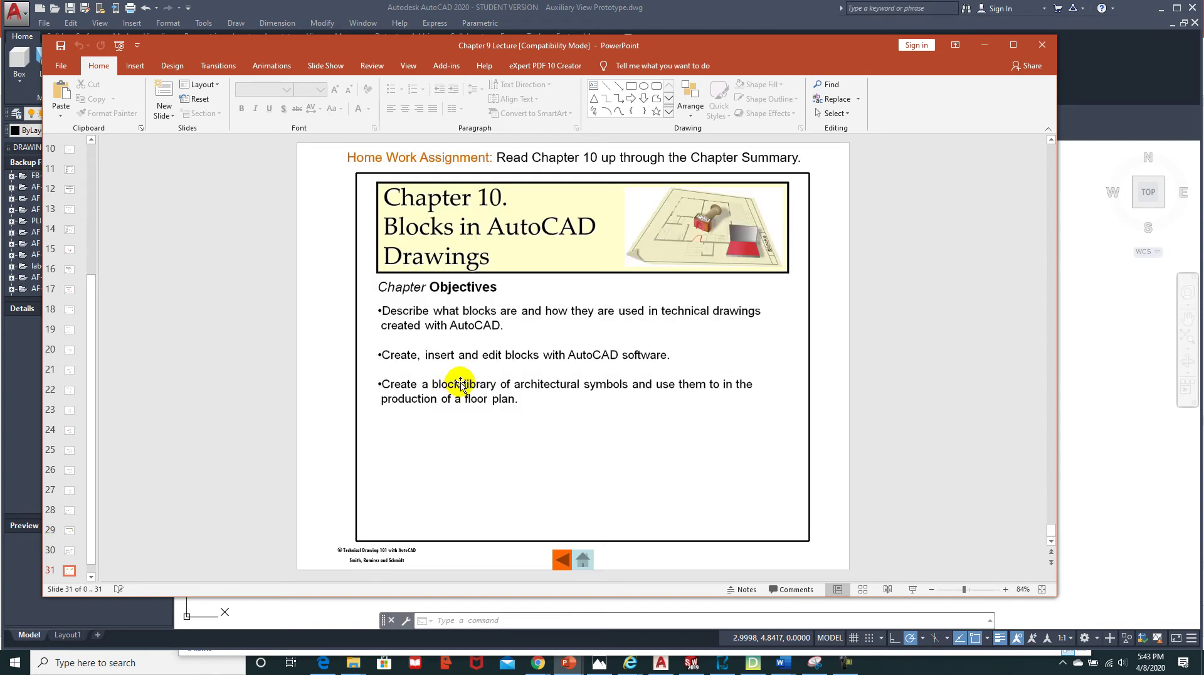
{"action": "scroll", "coordinate": [461, 384], "scroll_direction": "up", "scroll_amount": 1}
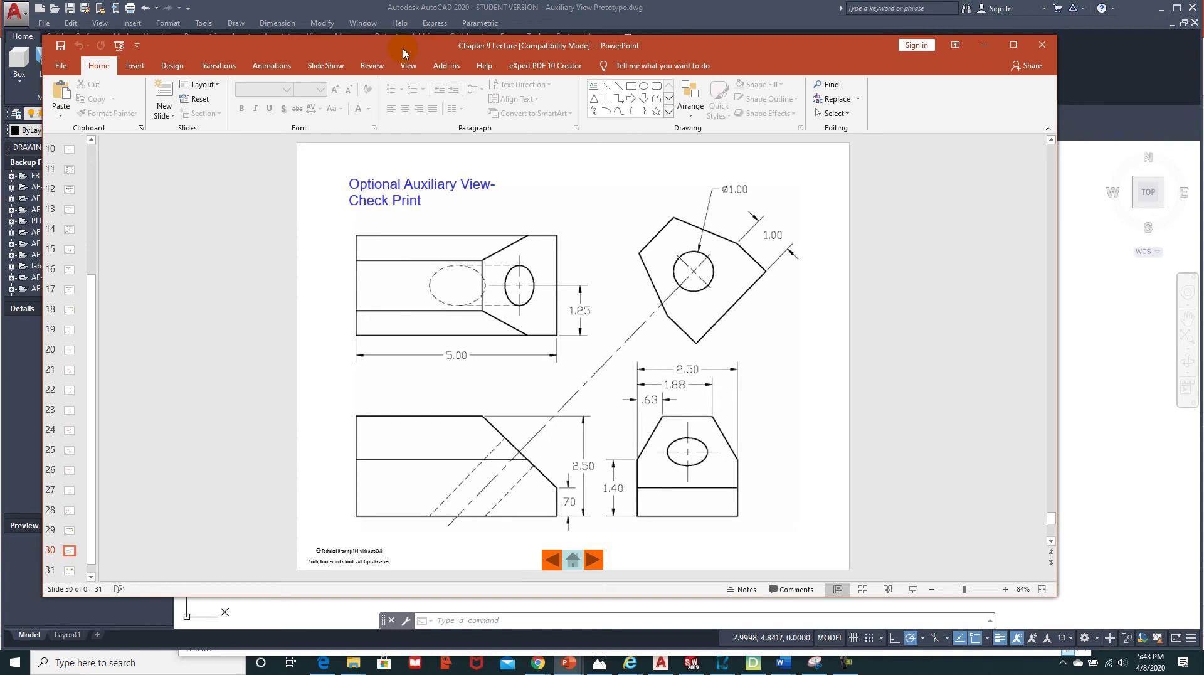
Move the PowerPoint window off screen and switch to the D2L Module 9 page
{"action": "left_click_drag", "start_coordinate": [408, 53], "coordinate": [1203, 38]}
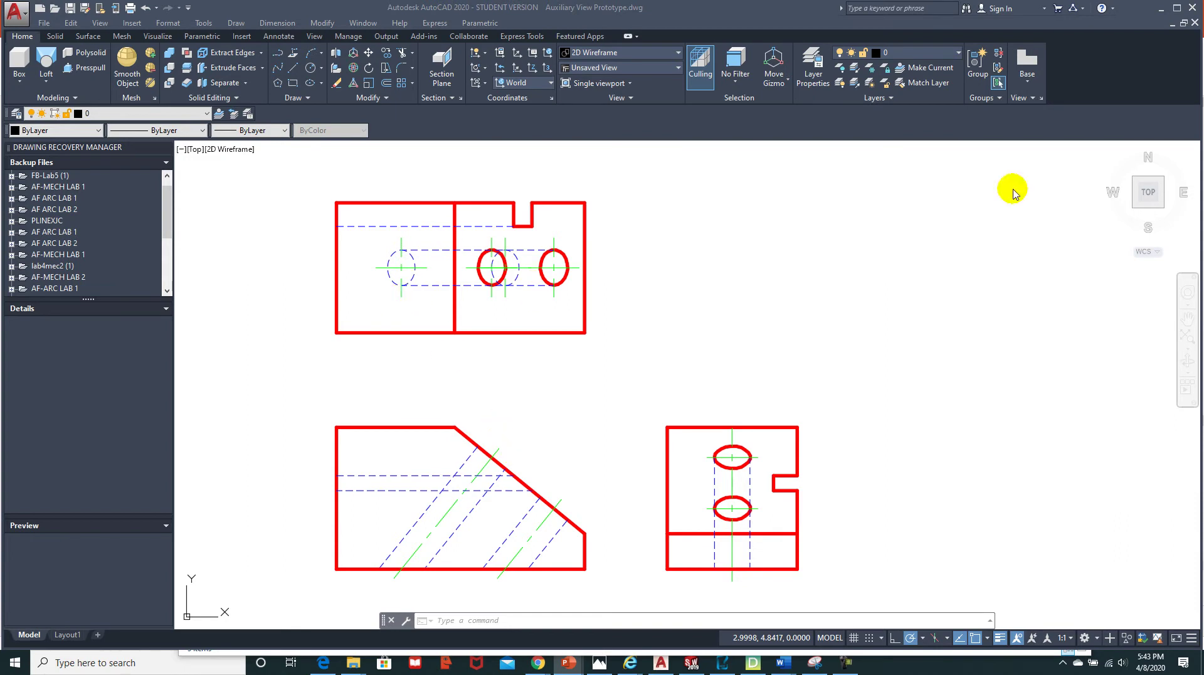
{"action": "key", "text": "alt+Tab"}
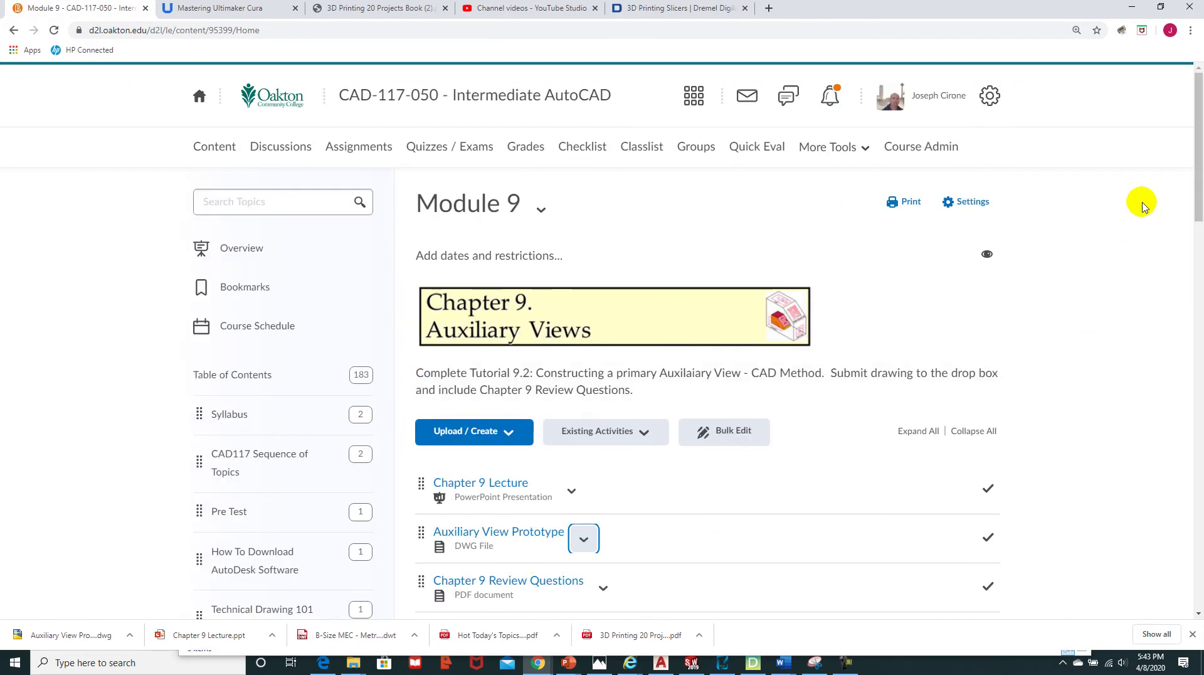
Scroll down to Extra Credit Assignments, listing JC-Lab 9D and Design for CNC - 1
{"action": "left_click_drag", "start_coordinate": [1195, 179], "coordinate": [1185, 314]}
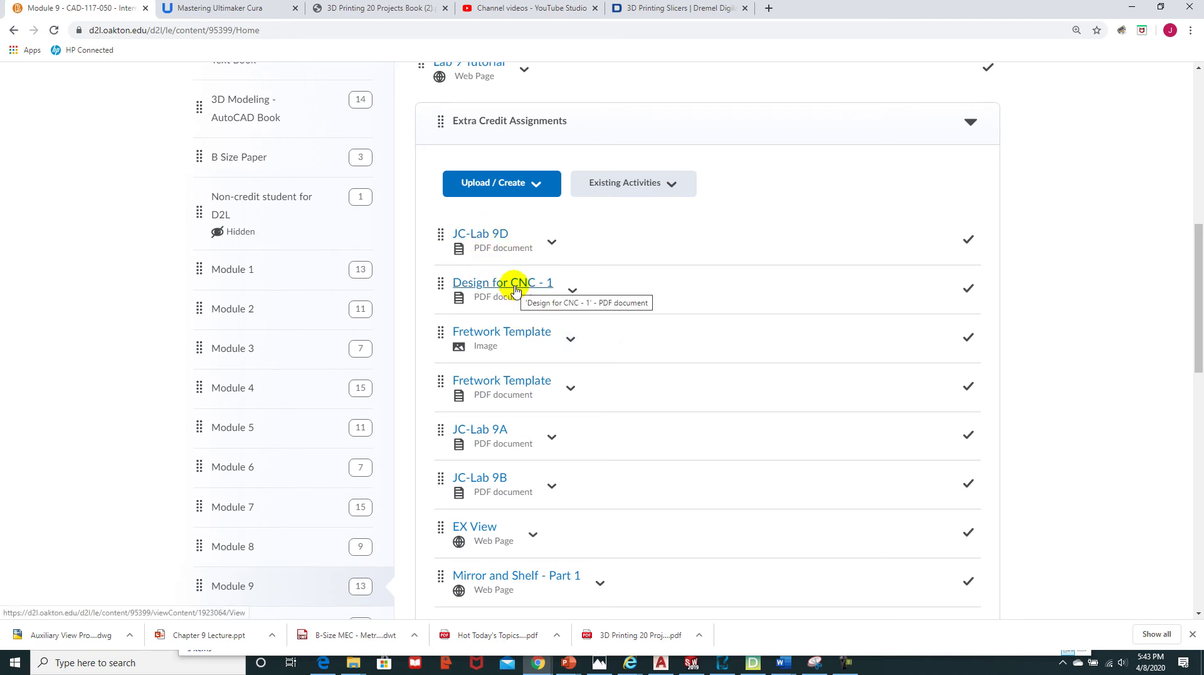
{"action": "left_click", "coordinate": [490, 236]}
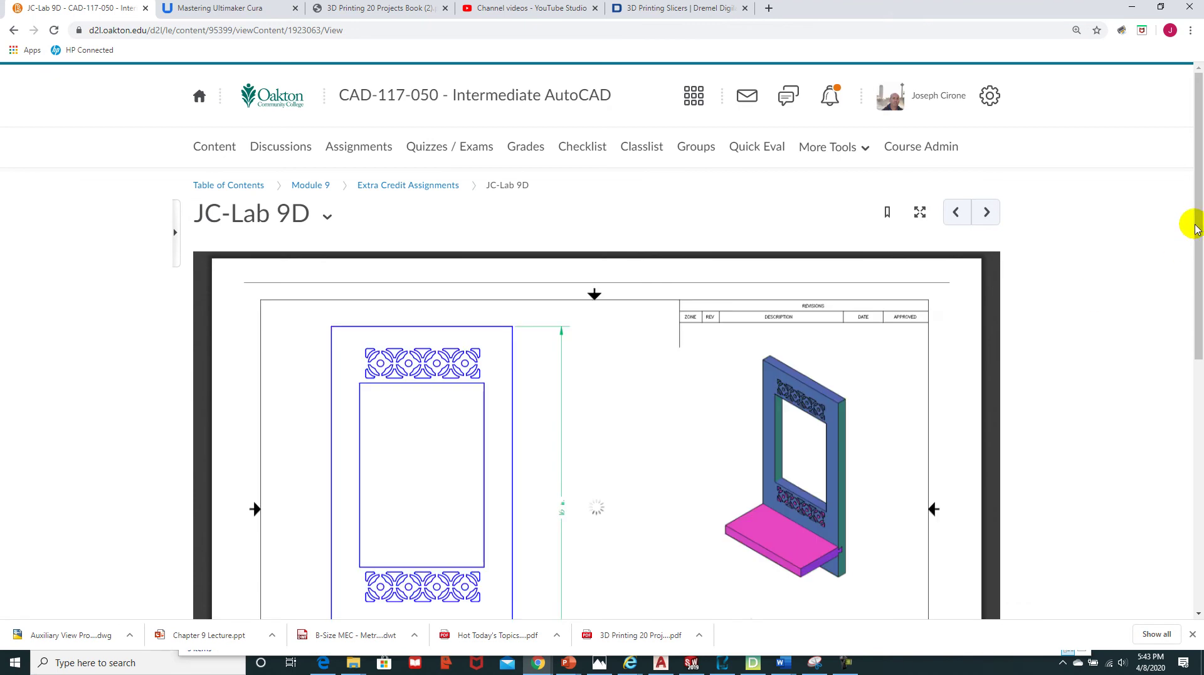
{"action": "left_click_drag", "start_coordinate": [1198, 216], "coordinate": [1198, 307]}
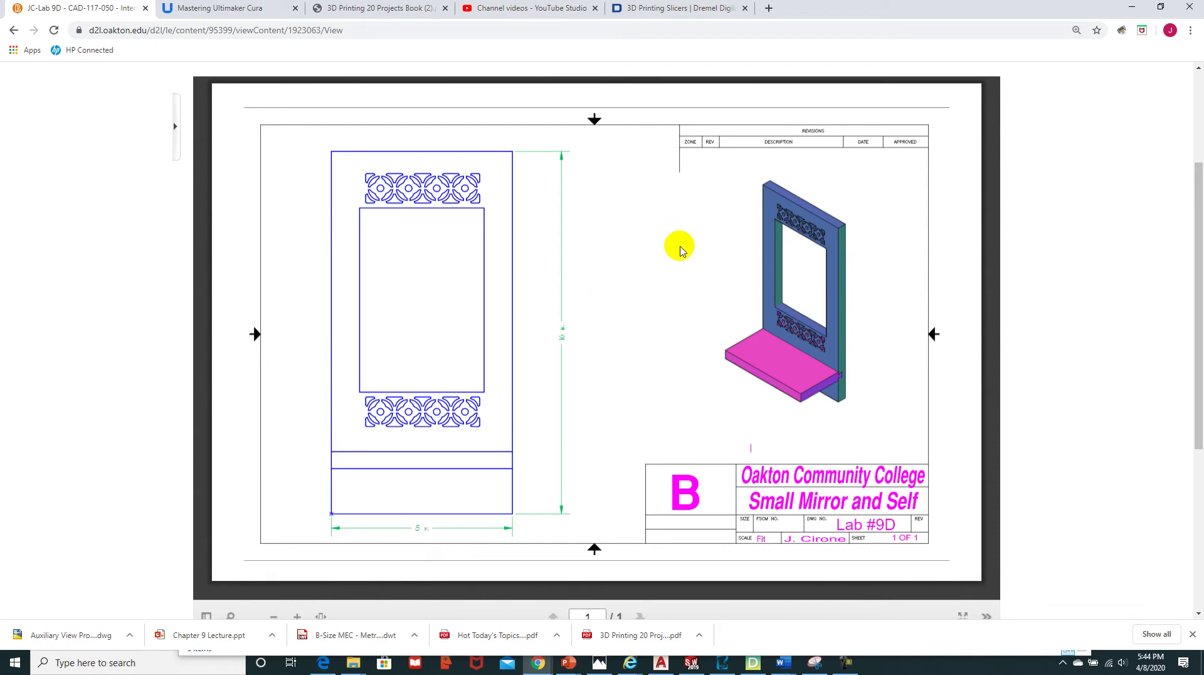
{"action": "left_click", "coordinate": [789, 355]}
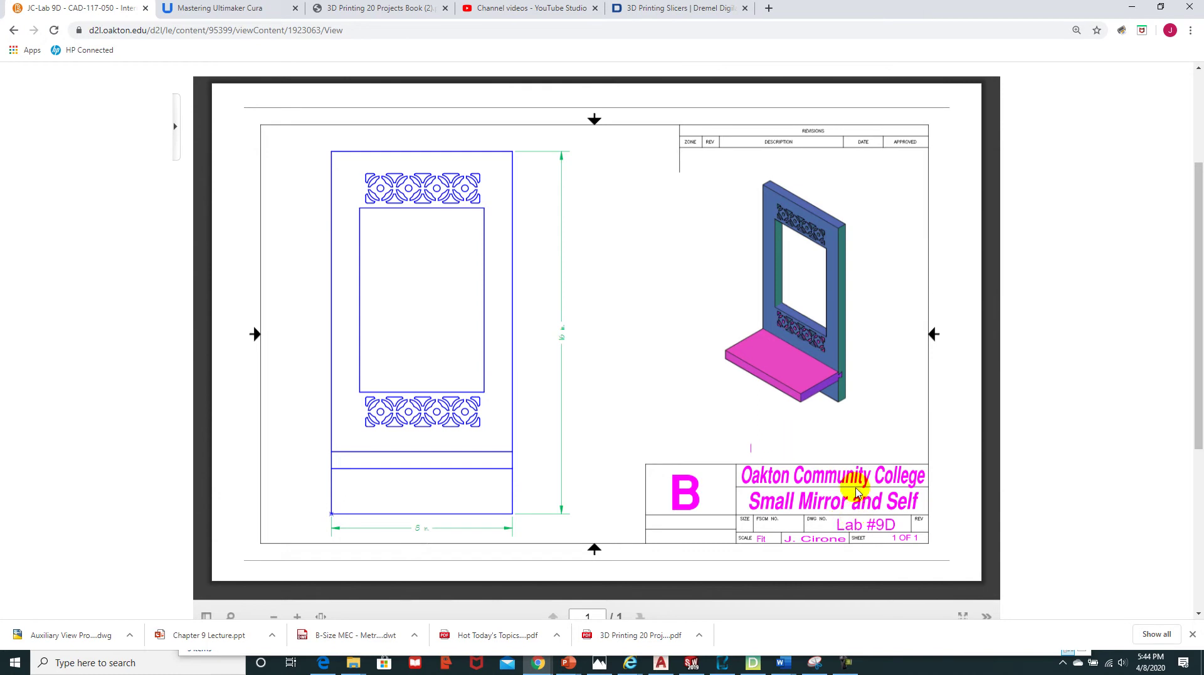
{"action": "left_click", "coordinate": [773, 374]}
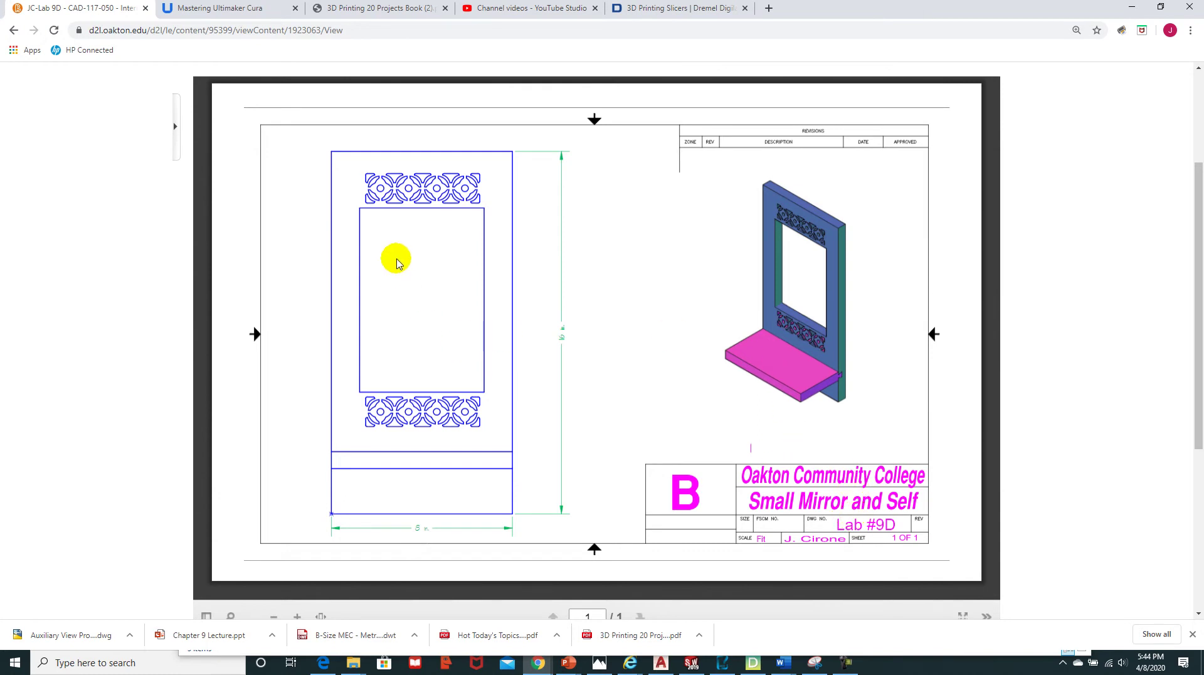
{"action": "left_click", "coordinate": [14, 33]}
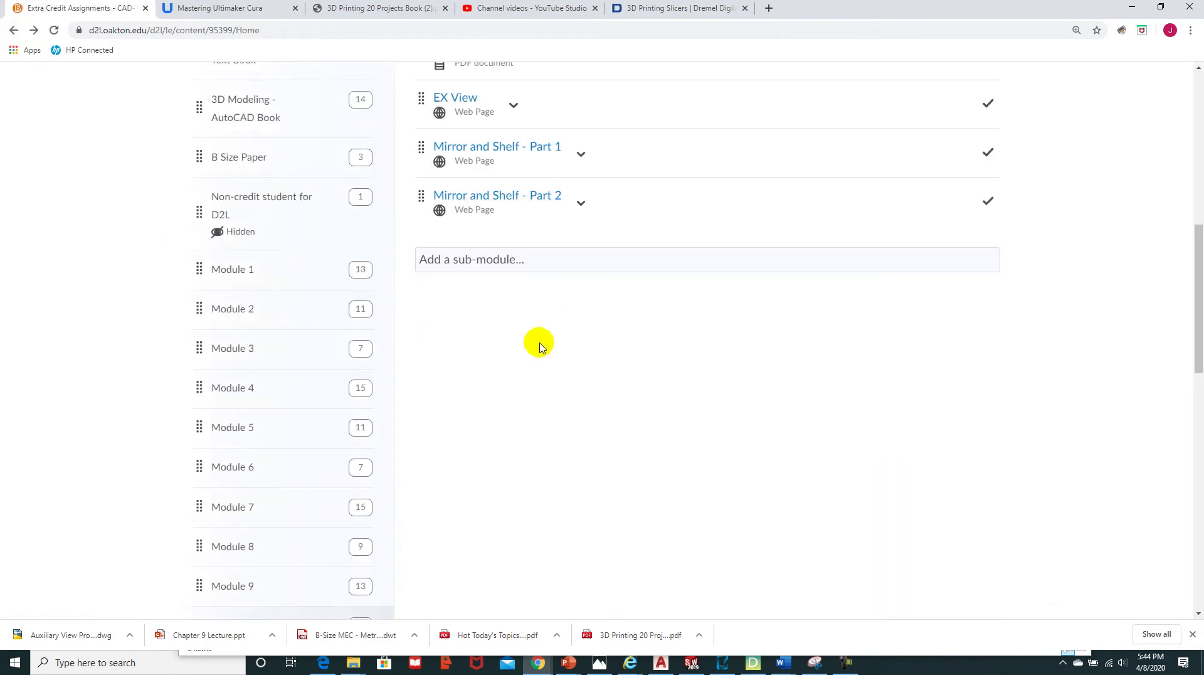
{"action": "scroll", "coordinate": [531, 344], "scroll_direction": "up", "scroll_amount": 3}
Scroll the course page back to the top and switch to the Auxiliary View Prototype drawing
{"action": "scroll", "coordinate": [466, 301], "scroll_direction": "up", "scroll_amount": 1}
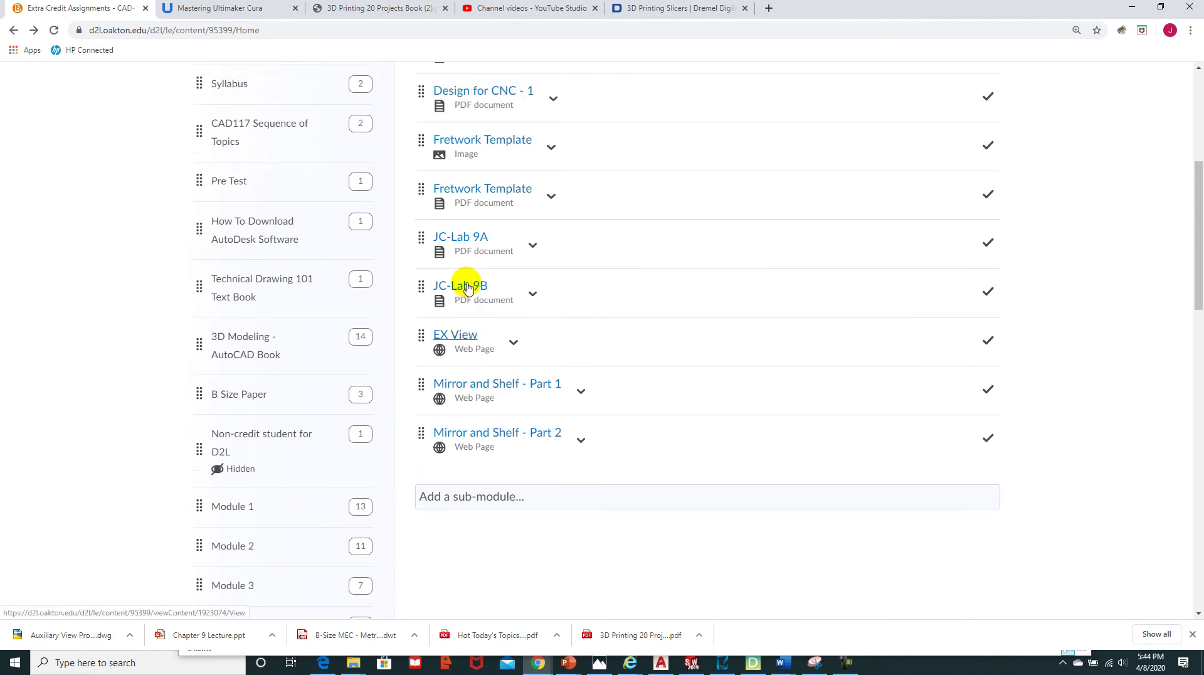
{"action": "scroll", "coordinate": [467, 286], "scroll_direction": "up", "scroll_amount": 2}
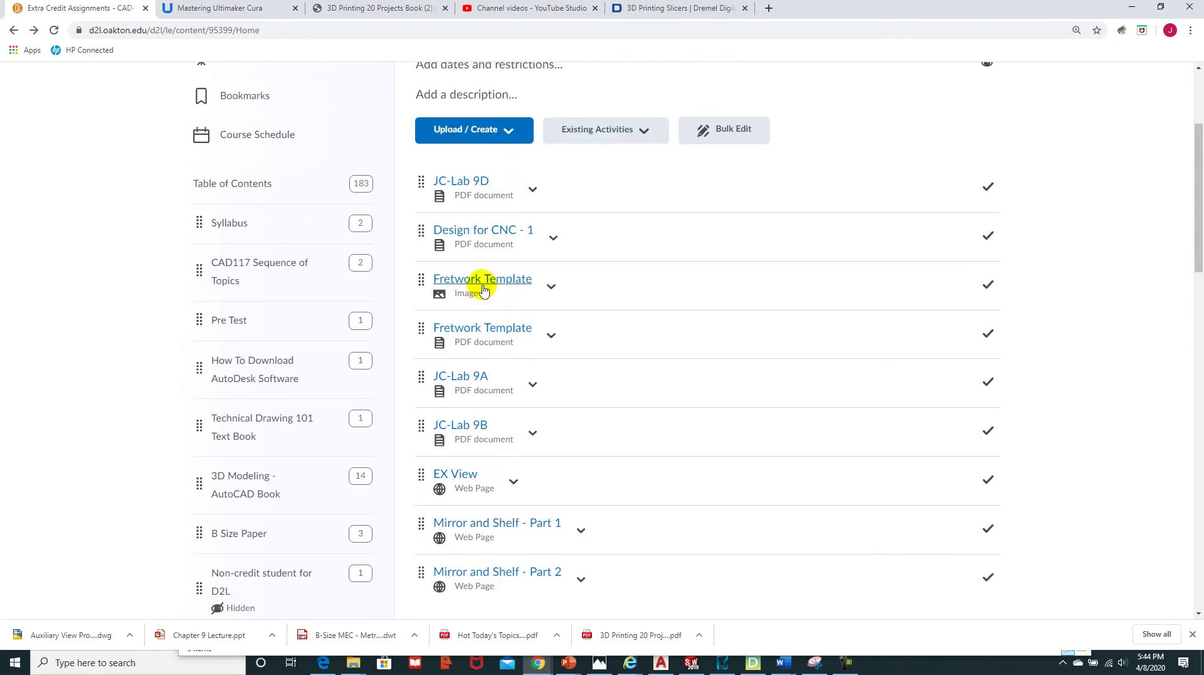
{"action": "scroll", "coordinate": [483, 289], "scroll_direction": "up", "scroll_amount": 3}
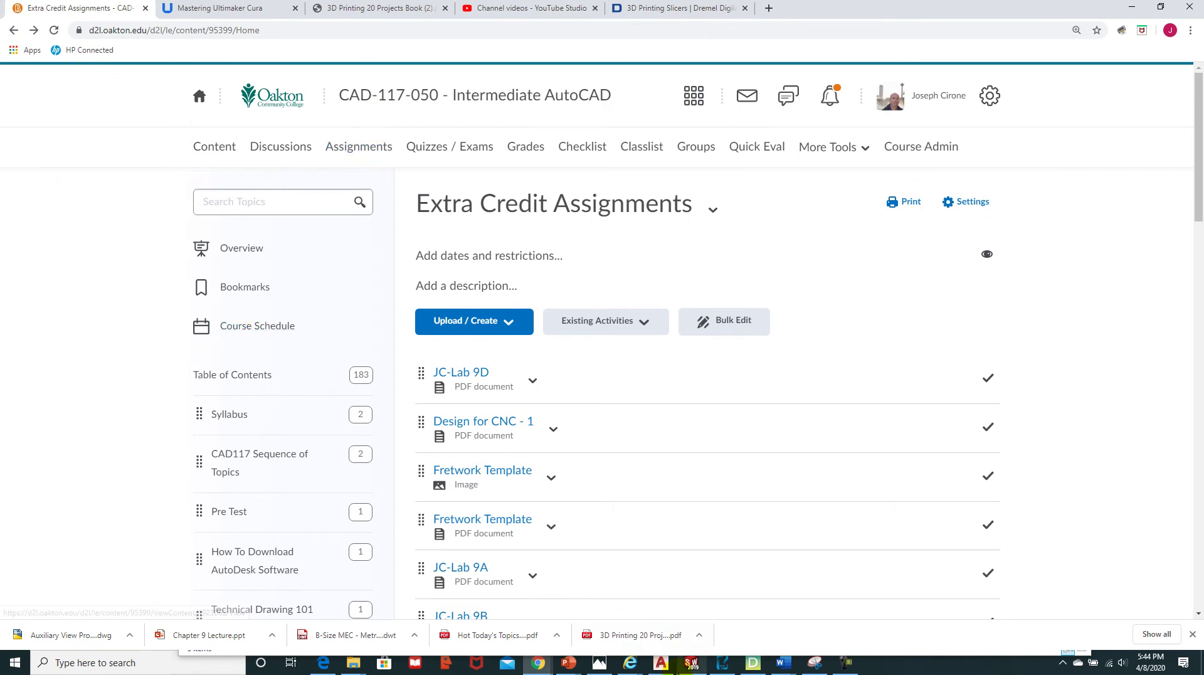
{"action": "left_click", "coordinate": [660, 662]}
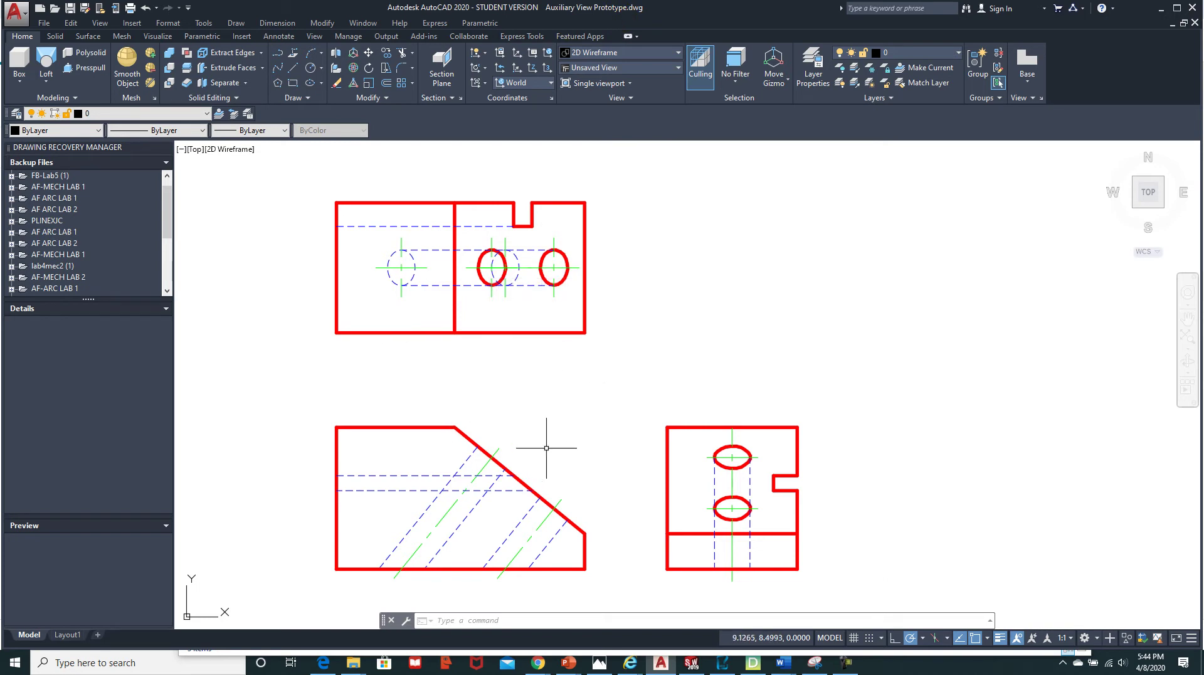
Change the workspace to Drafting & Annotation and turn on the classic menu bar
{"action": "middle_click_drag", "start_coordinate": [678, 337], "coordinate": [638, 337]}
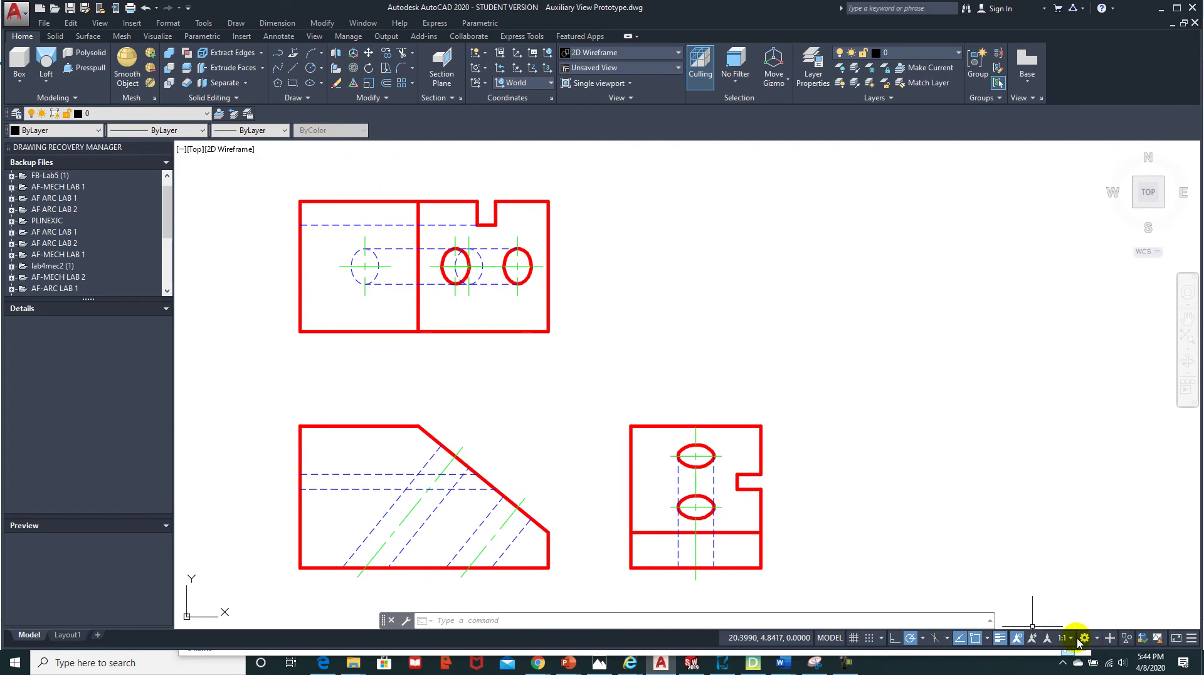
{"action": "left_click", "coordinate": [1099, 639]}
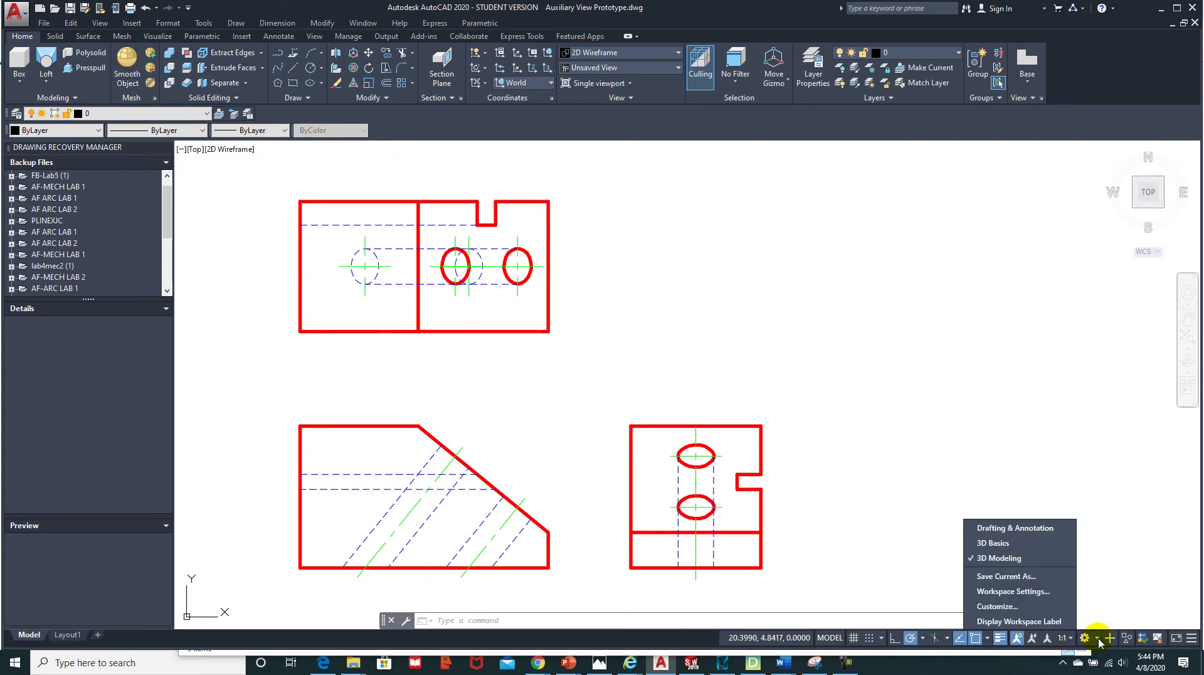
{"action": "left_click", "coordinate": [1023, 527]}
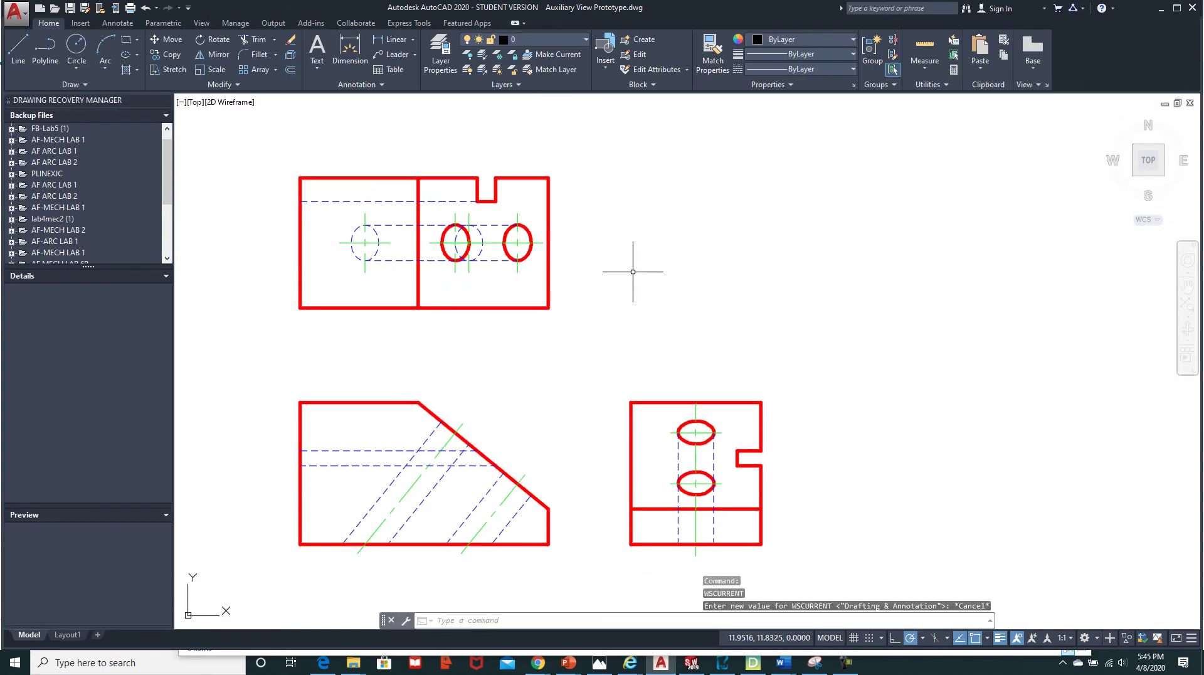
{"action": "left_click", "coordinate": [188, 8]}
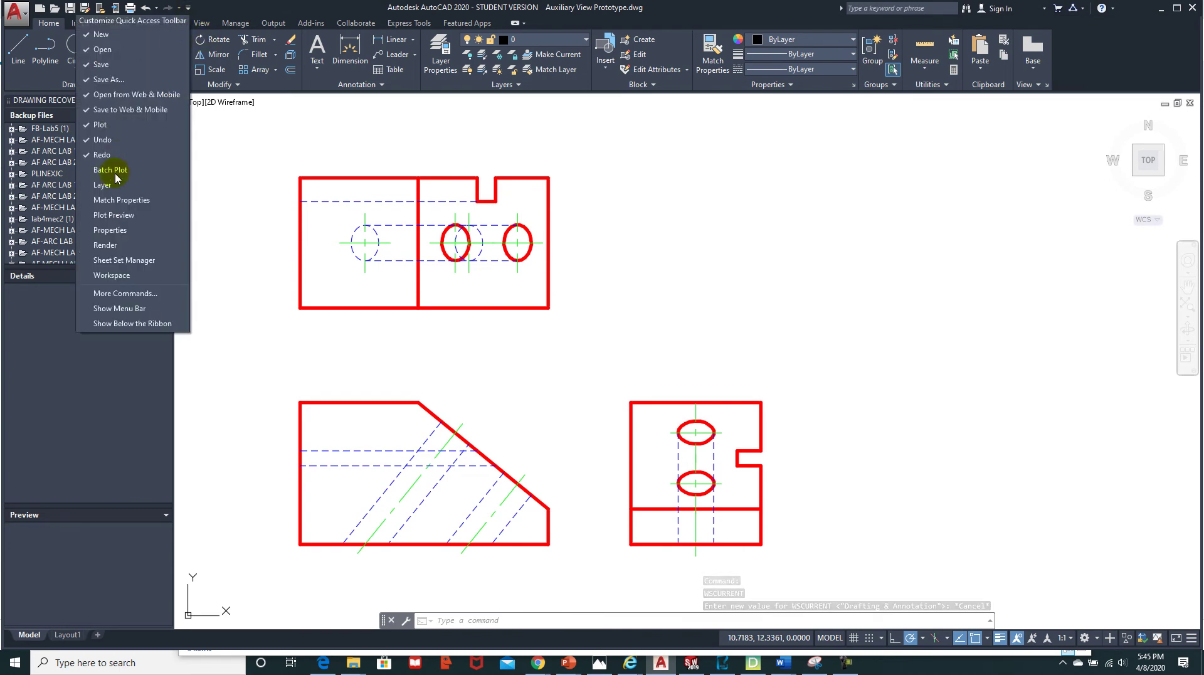
{"action": "left_click", "coordinate": [133, 309]}
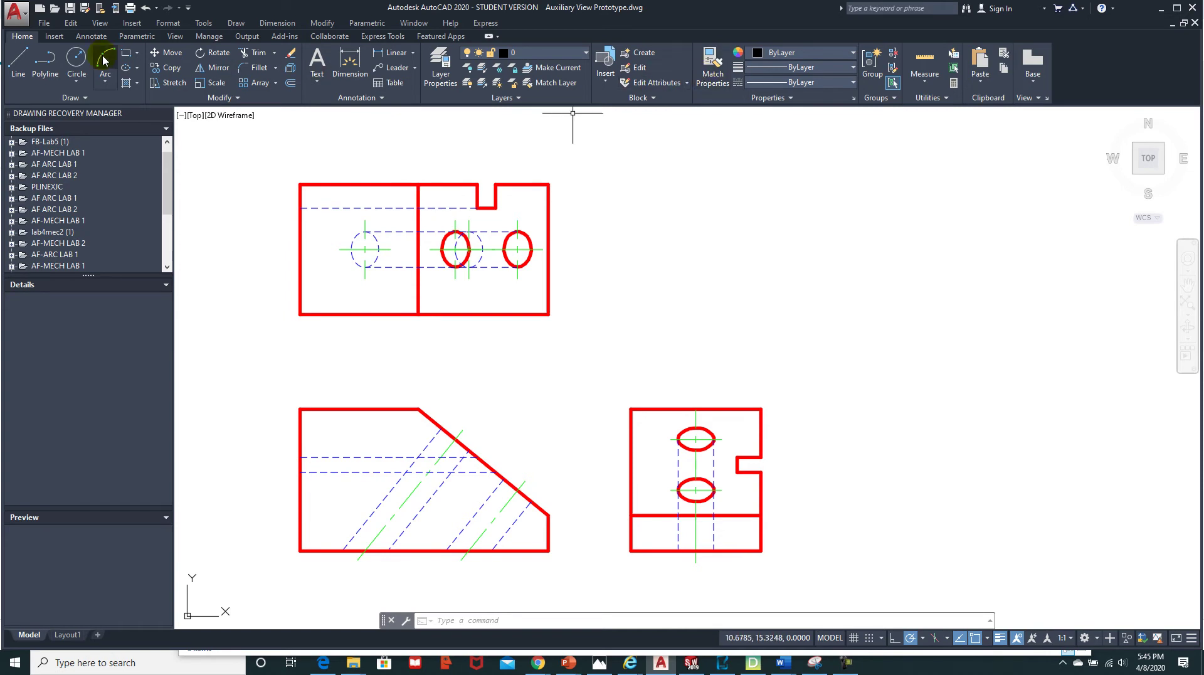
Offset the front view's inclined edge with the Through option, 5.5 units toward the upper right
{"action": "left_click", "coordinate": [441, 65]}
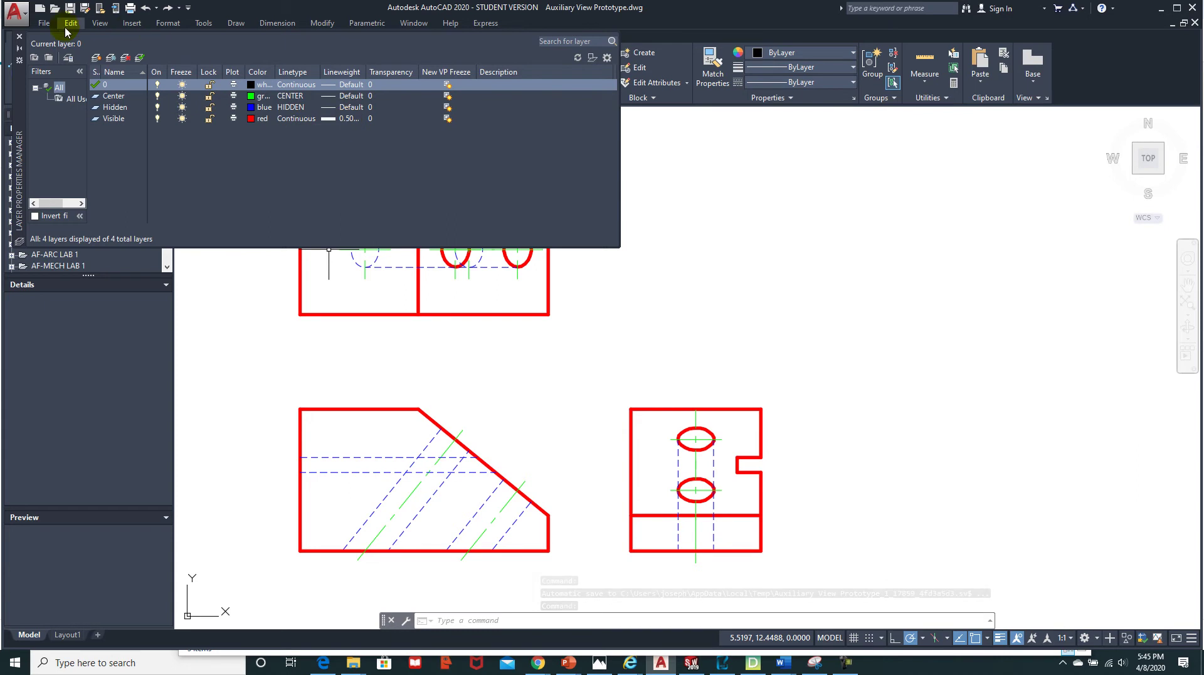
{"action": "left_click", "coordinate": [18, 36]}
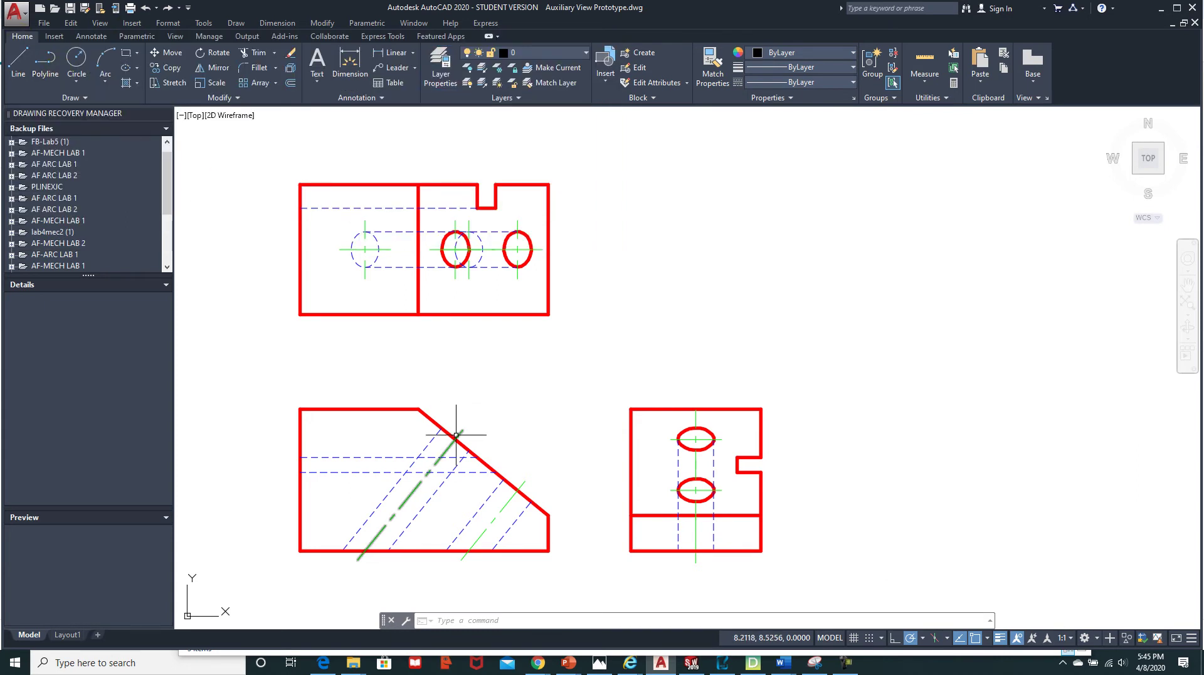
{"action": "left_click", "coordinate": [290, 83]}
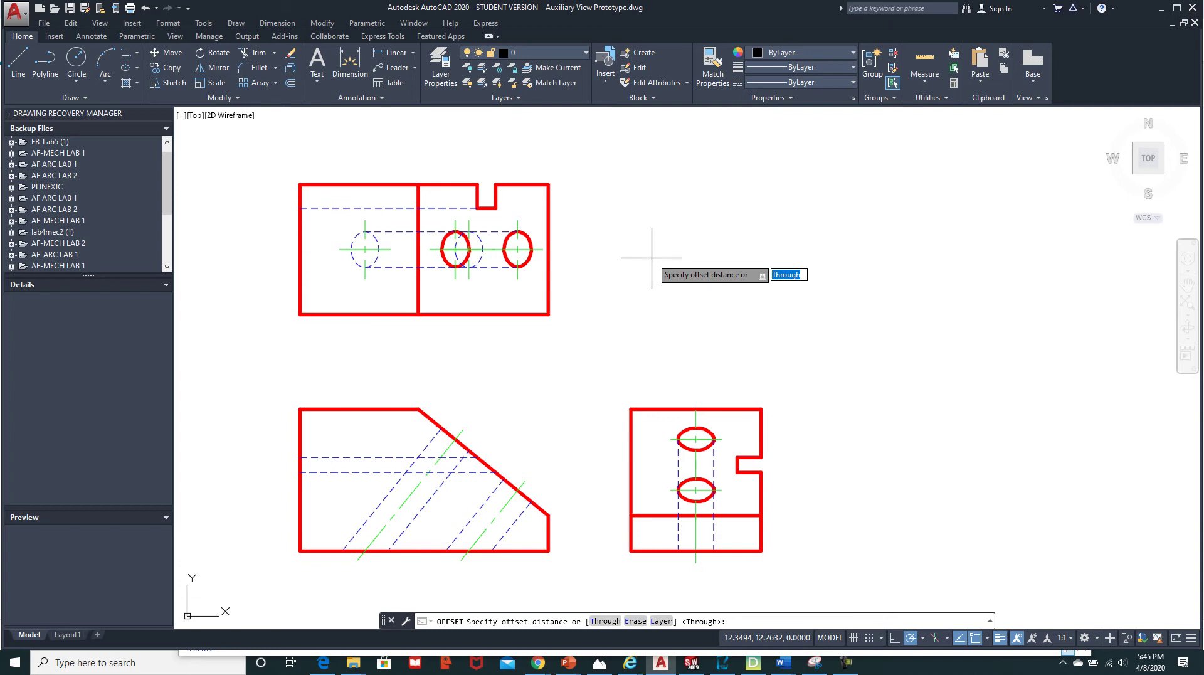
{"action": "type", "text": "t"}
{"action": "key", "text": "Return"}
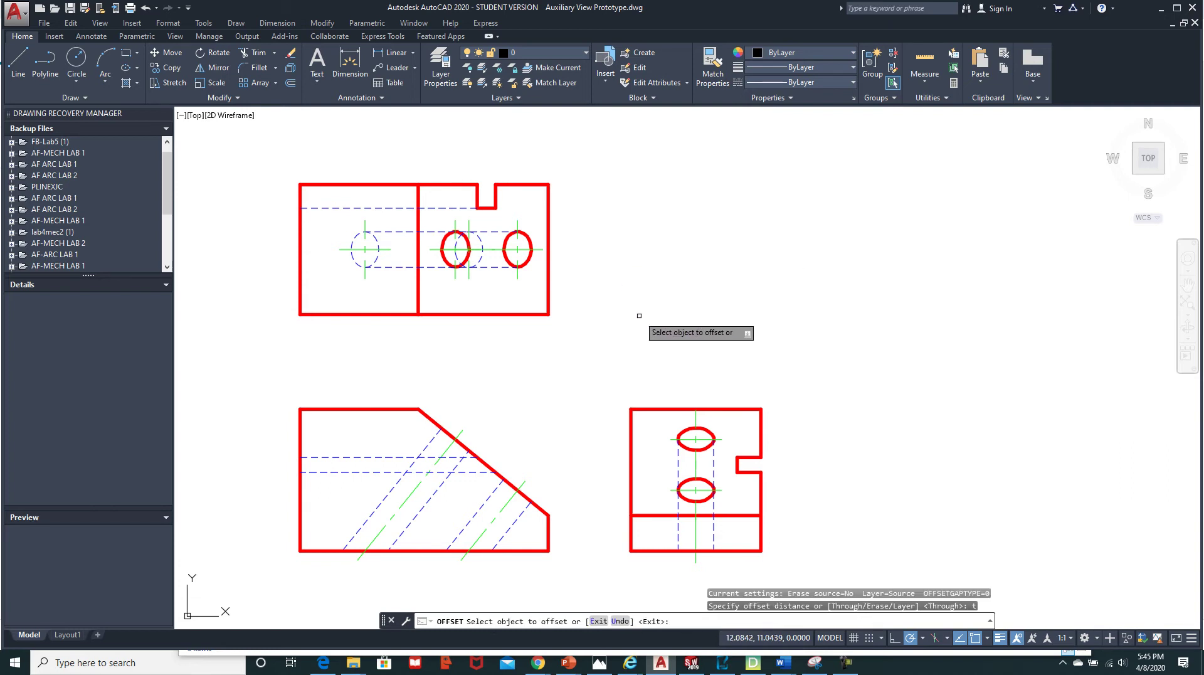
{"action": "left_click", "coordinate": [486, 463]}
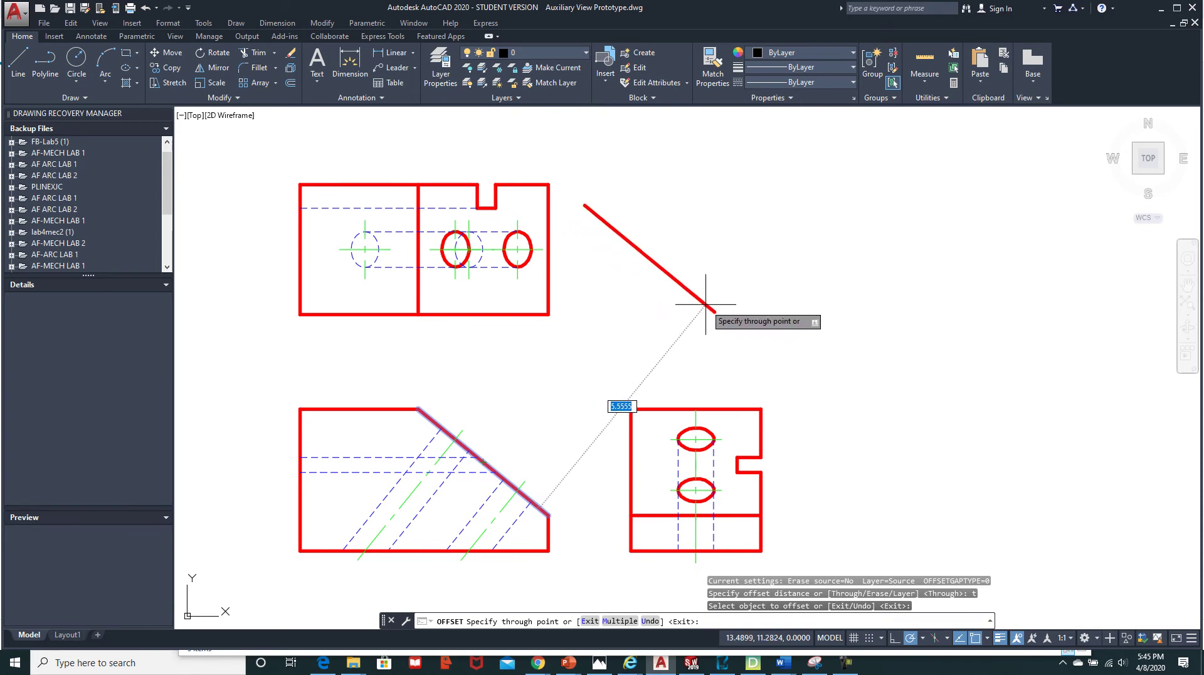
{"action": "type", "text": "5."}
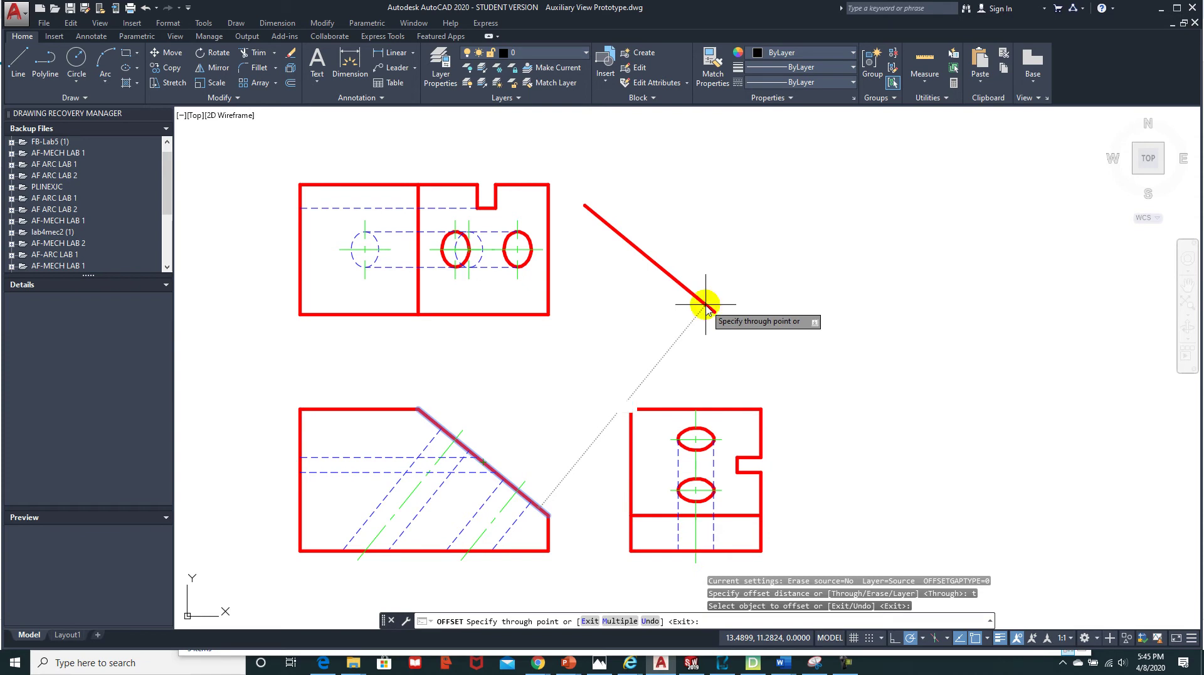
{"action": "key", "text": "Return"}
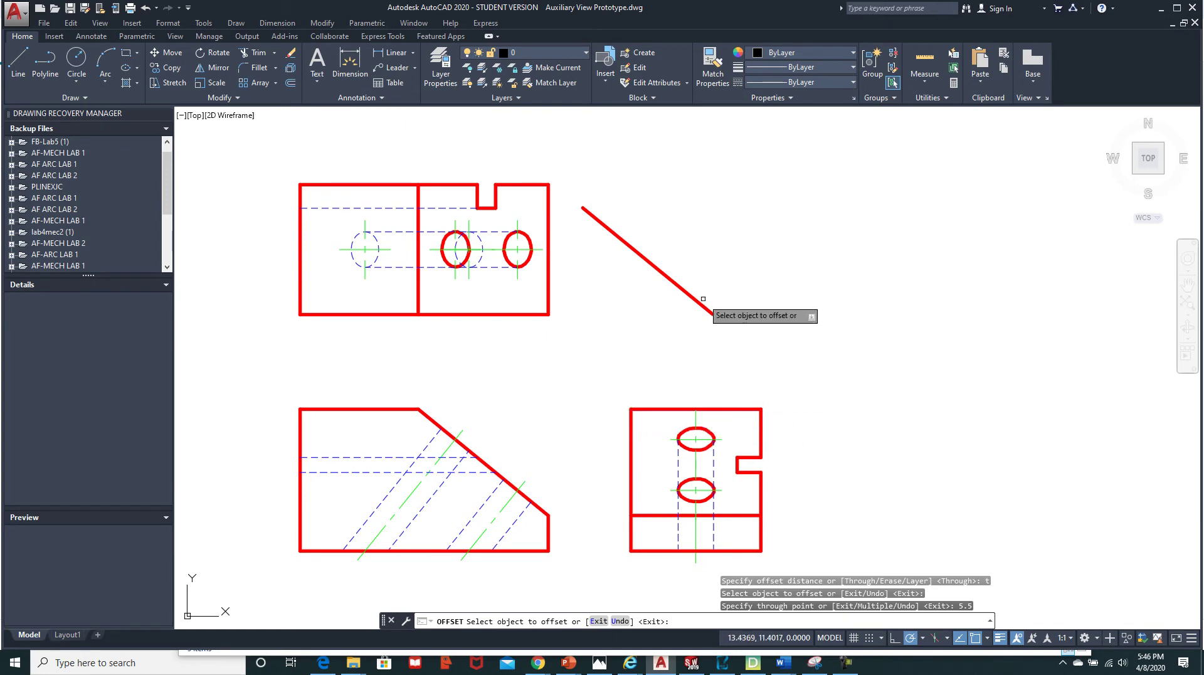
{"action": "left_click", "coordinate": [584, 56]}
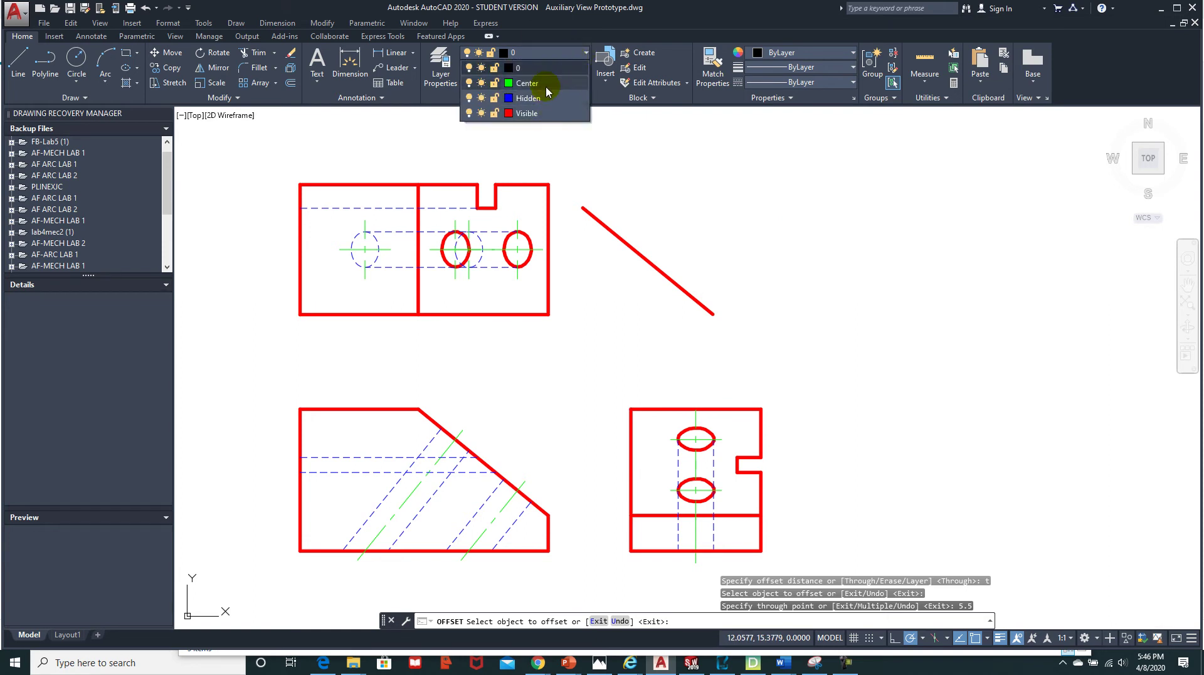
End the offset and create a new layer named Construction
{"action": "left_click", "coordinate": [449, 157]}
{"action": "left_click", "coordinate": [449, 153]}
{"action": "key", "text": "Escape"}
{"action": "left_click", "coordinate": [441, 67]}
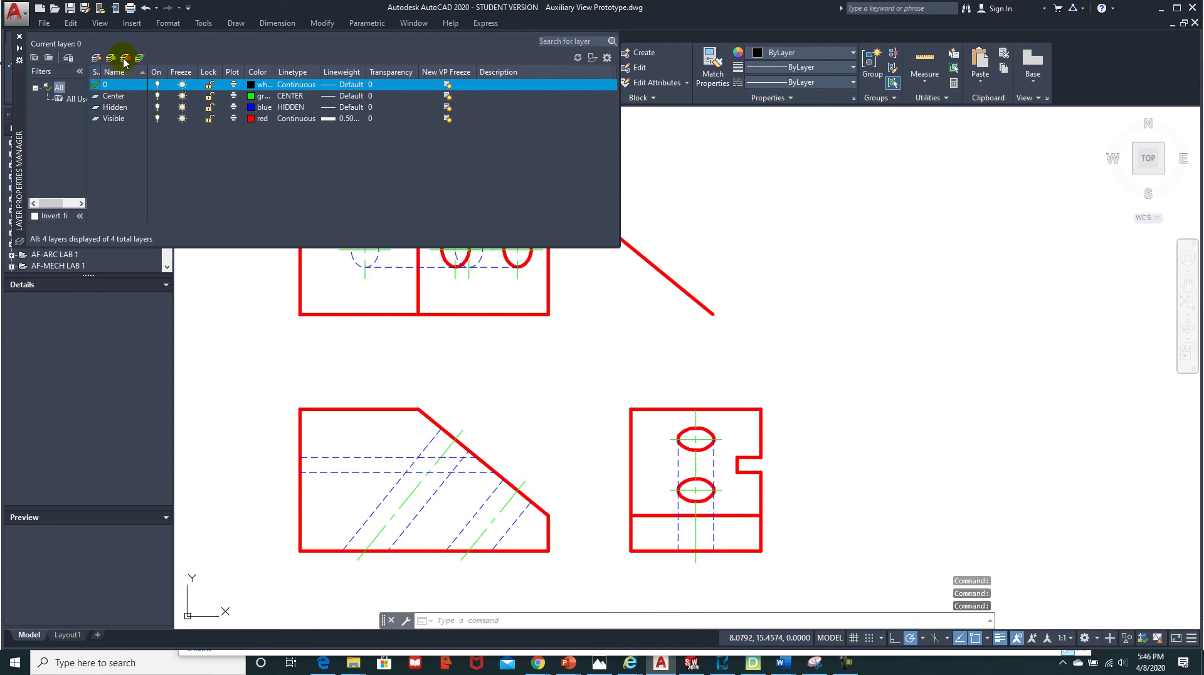
{"action": "left_click", "coordinate": [96, 57]}
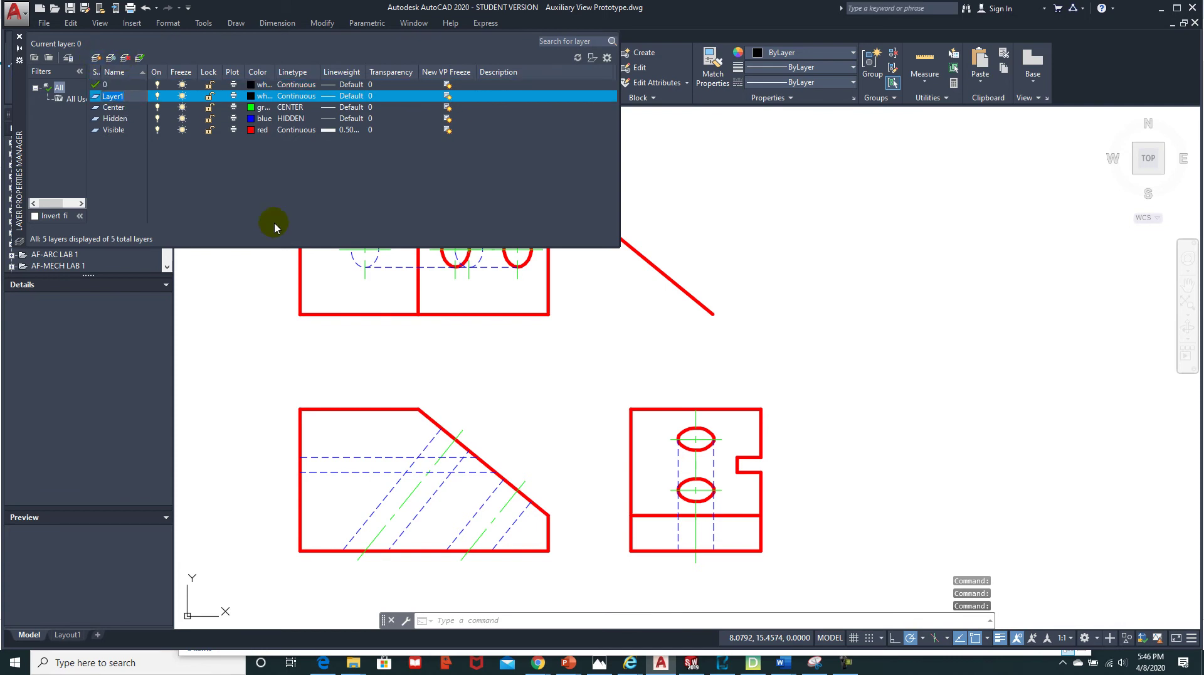
{"action": "type", "text": "Construction"}
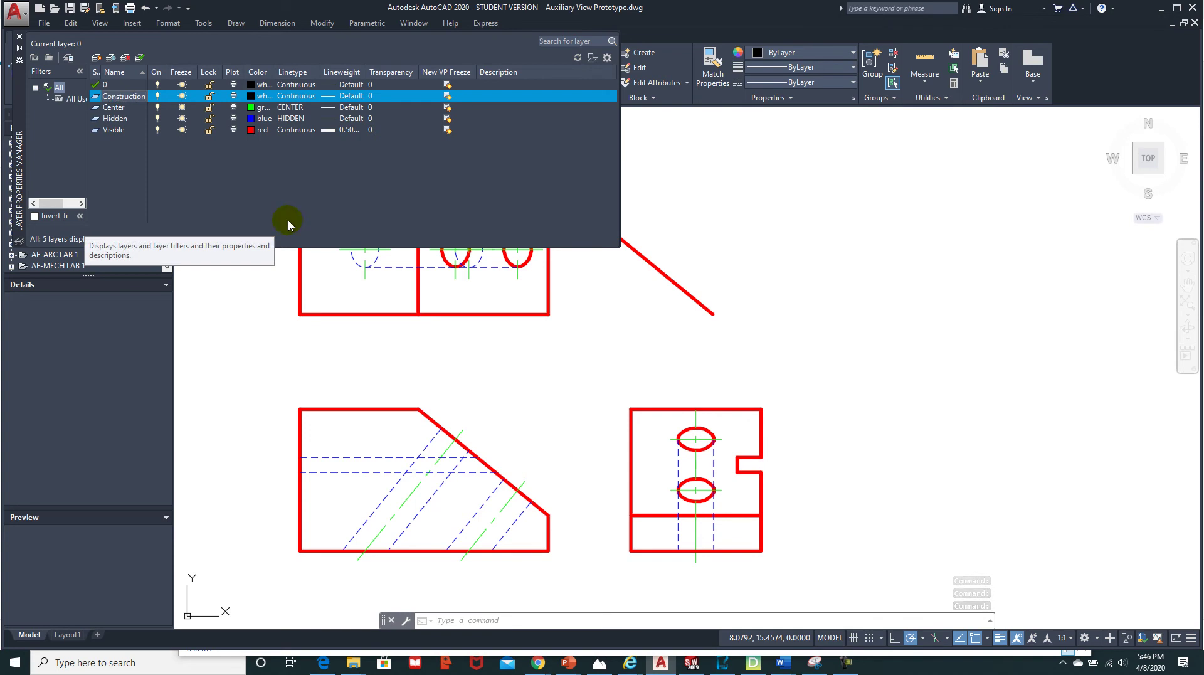
Give the Construction layer magenta colour and a 0.30 mm lineweight
{"action": "left_click", "coordinate": [251, 99]}
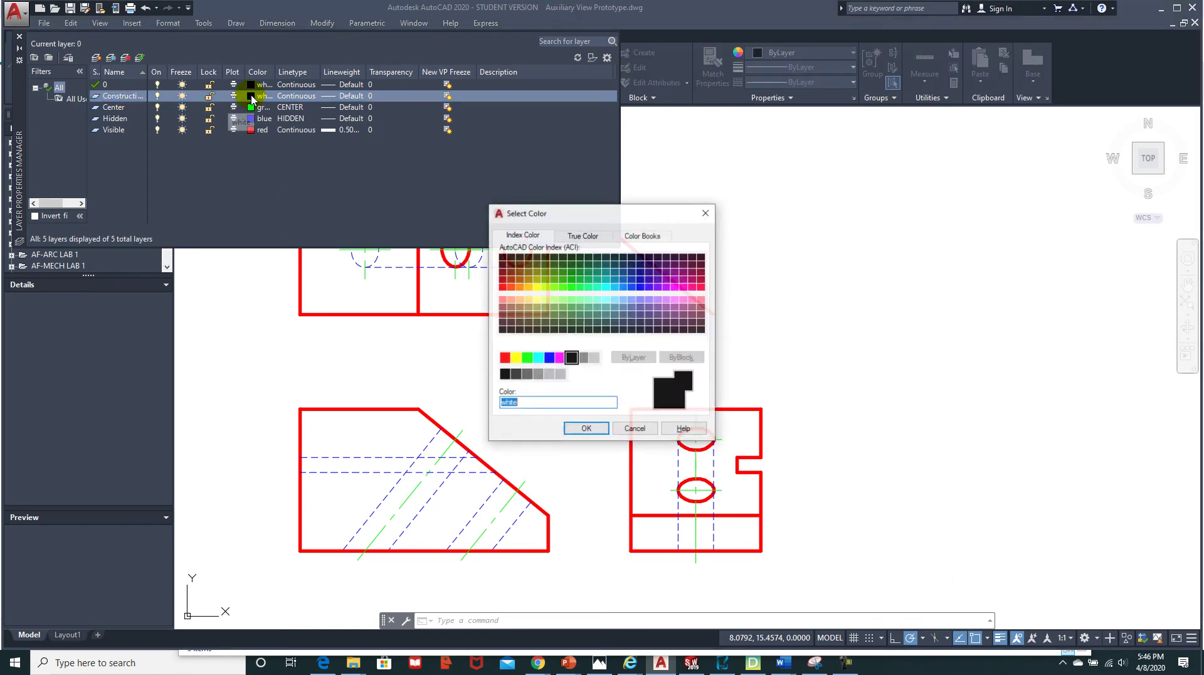
{"action": "left_click", "coordinate": [560, 358]}
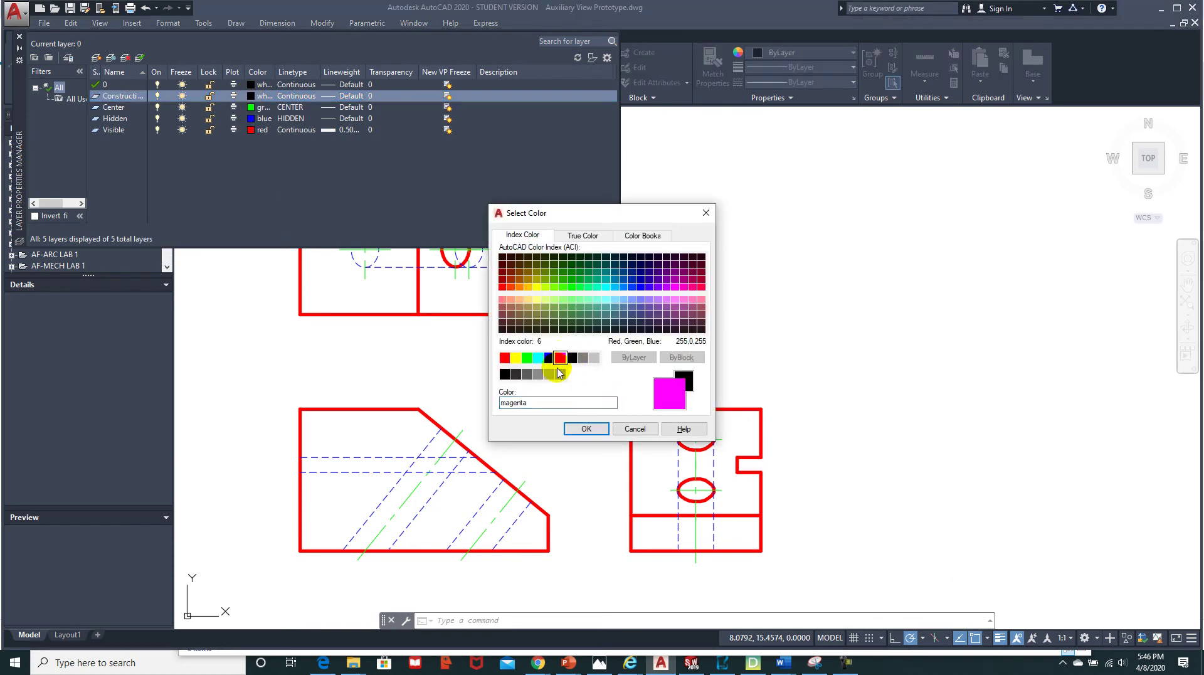
{"action": "left_click", "coordinate": [580, 428]}
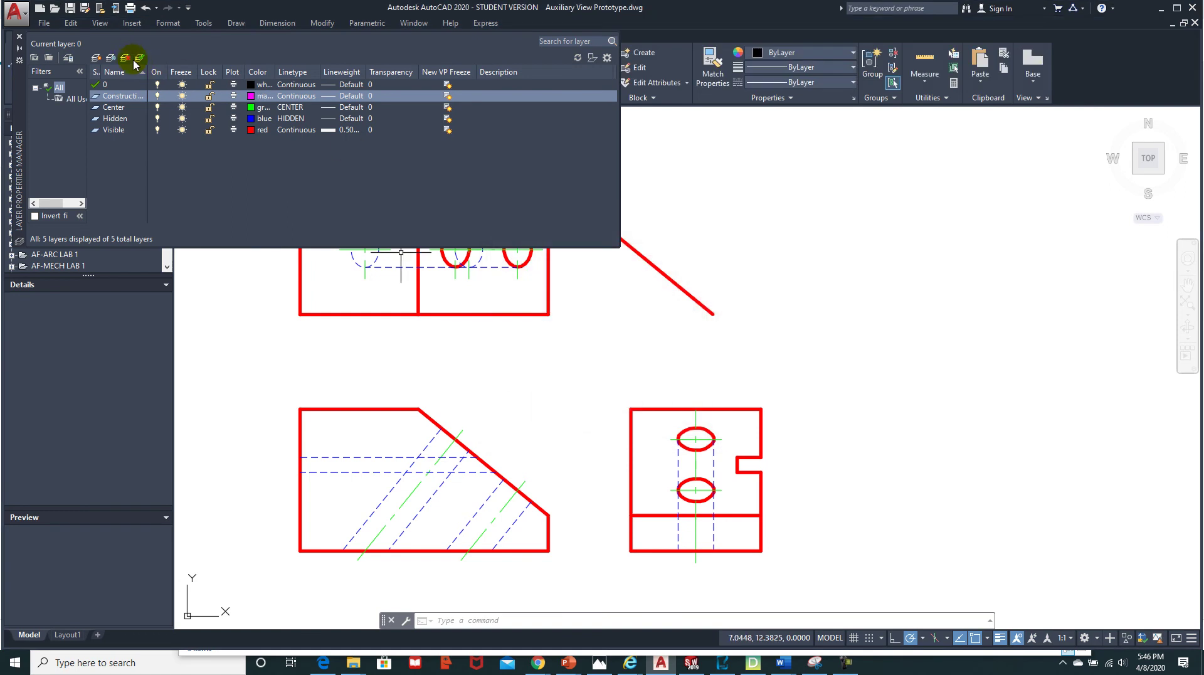
{"action": "left_click", "coordinate": [337, 98]}
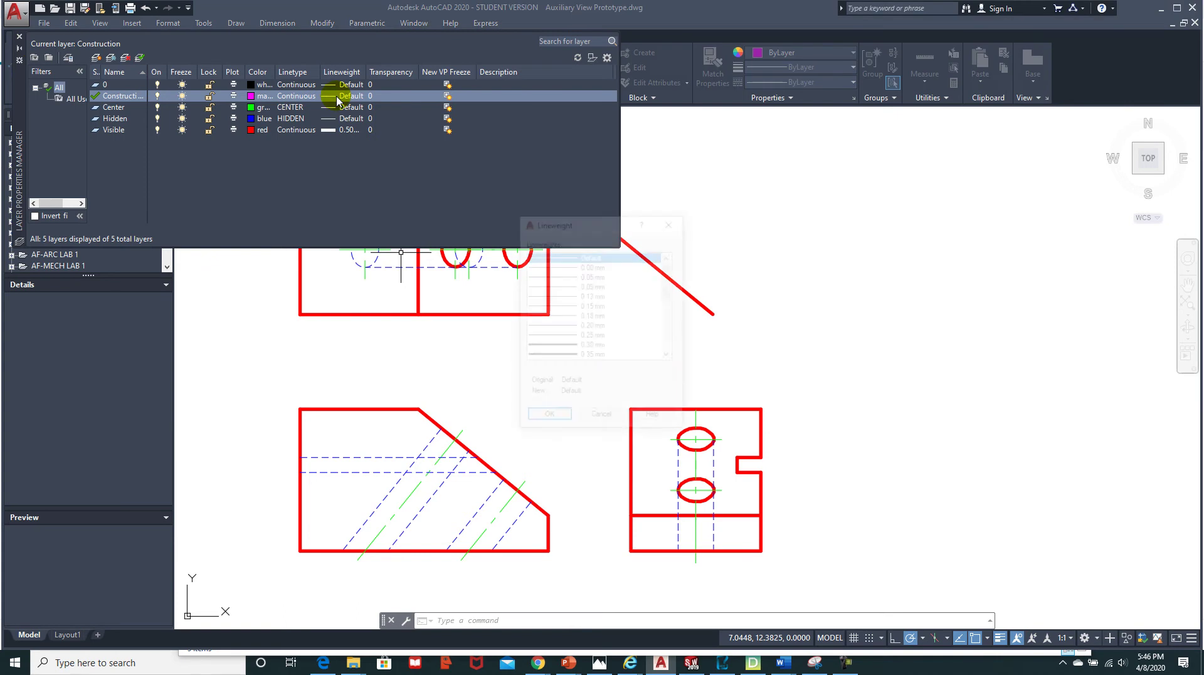
{"action": "left_click", "coordinate": [557, 349]}
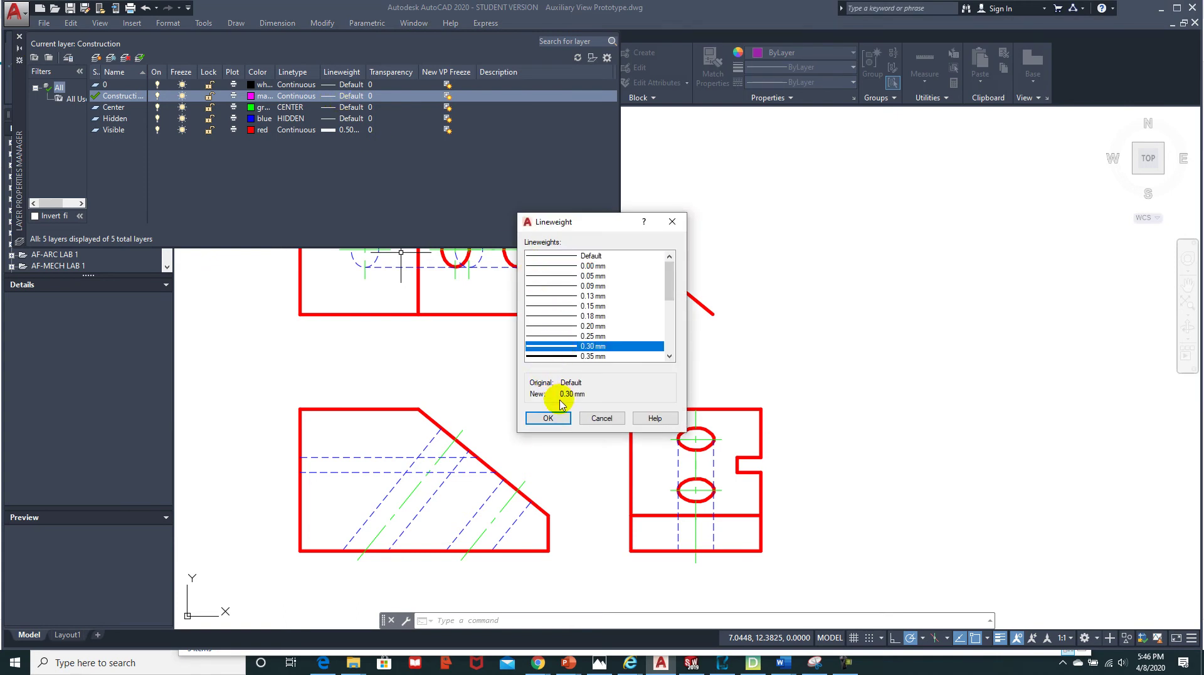
{"action": "left_click", "coordinate": [547, 419]}
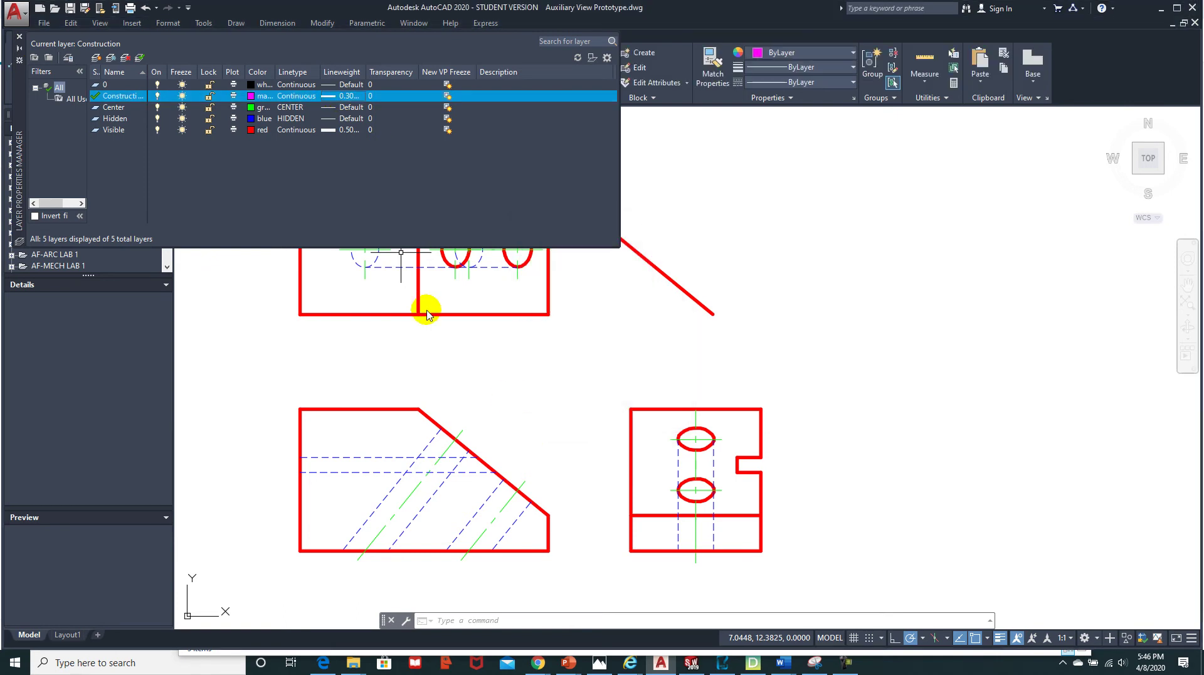
{"action": "left_click", "coordinate": [19, 39]}
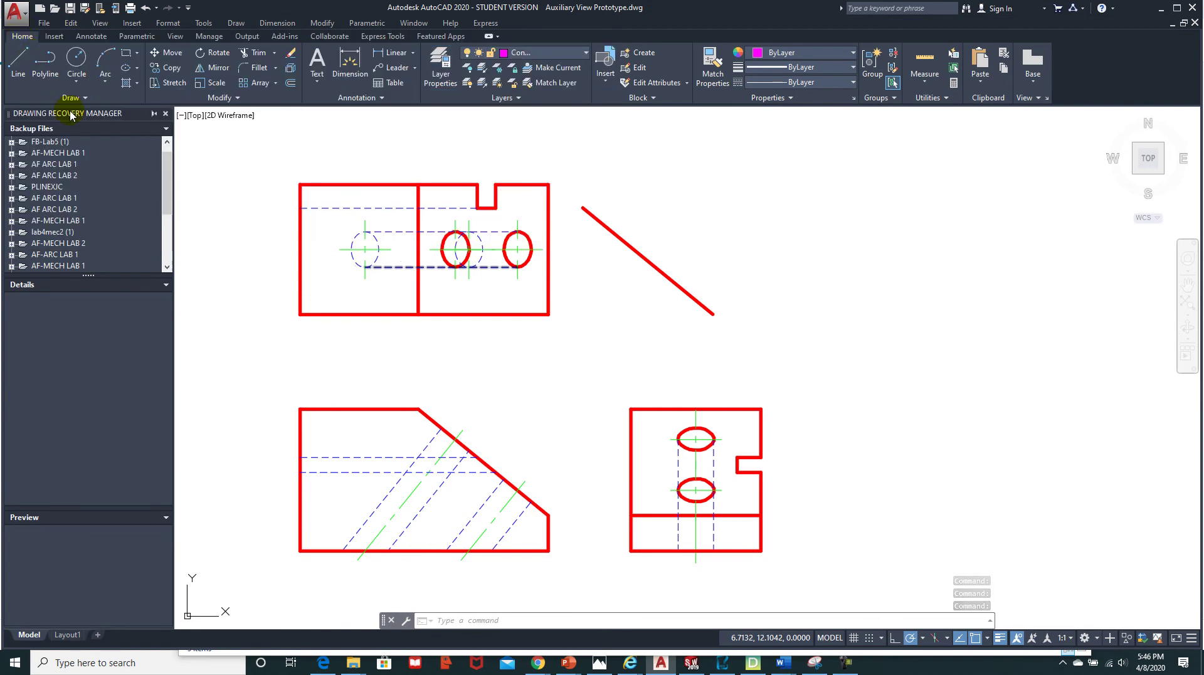
Draw lines from the sloped edge's top and lower corners to the diagonal's matching ends
{"action": "left_click", "coordinate": [18, 63]}
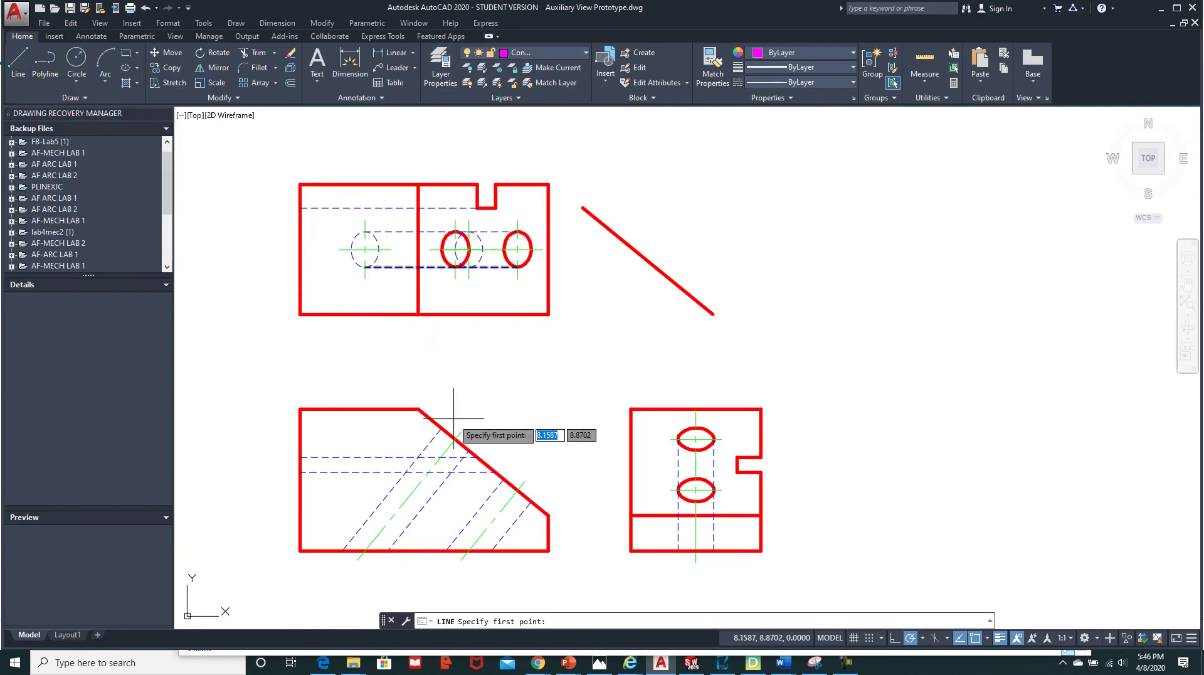
{"action": "left_click", "coordinate": [418, 408]}
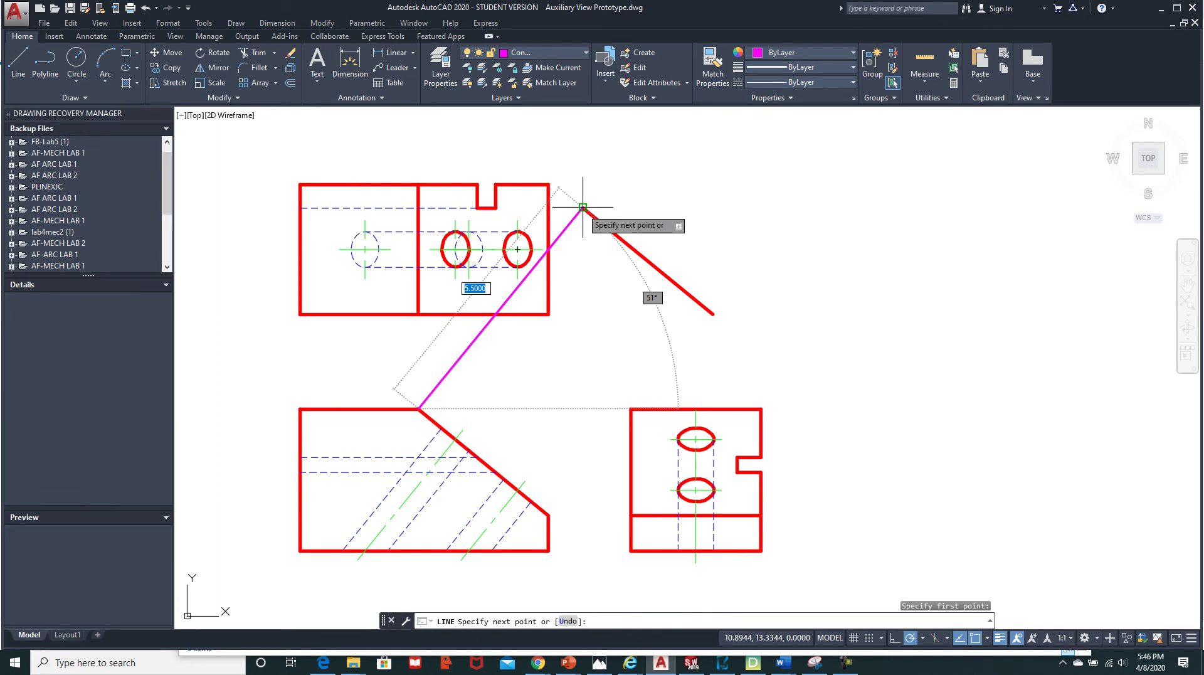
{"action": "left_click", "coordinate": [583, 207]}
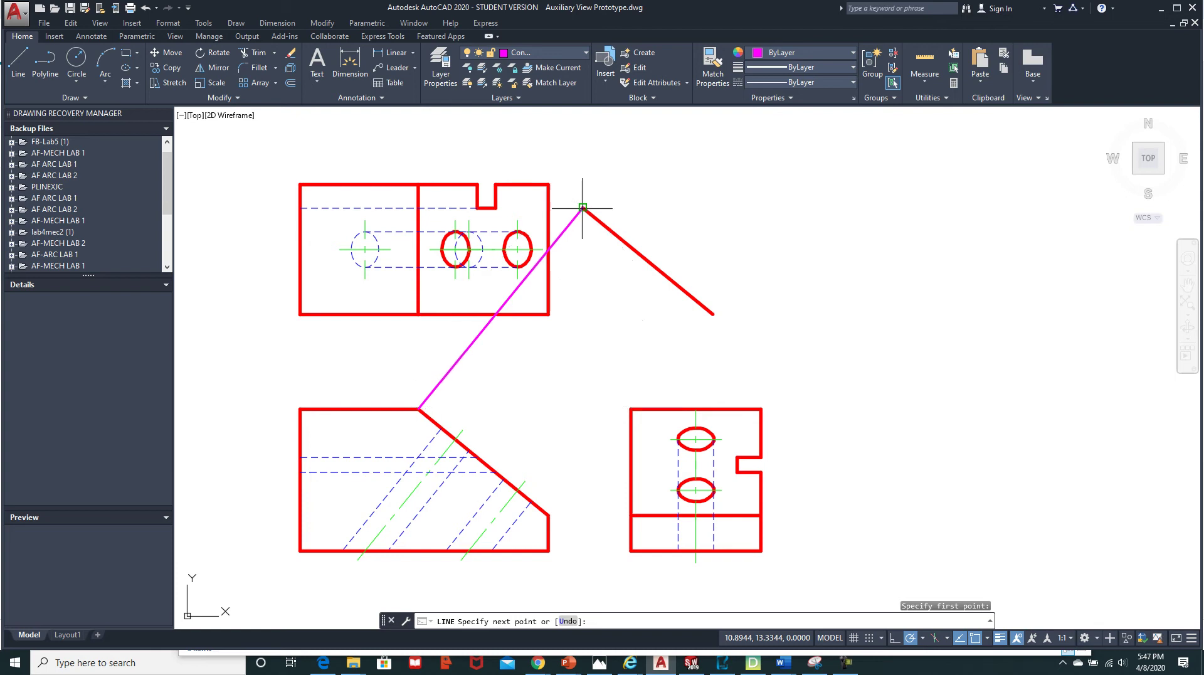
{"action": "key", "text": "Escape"}
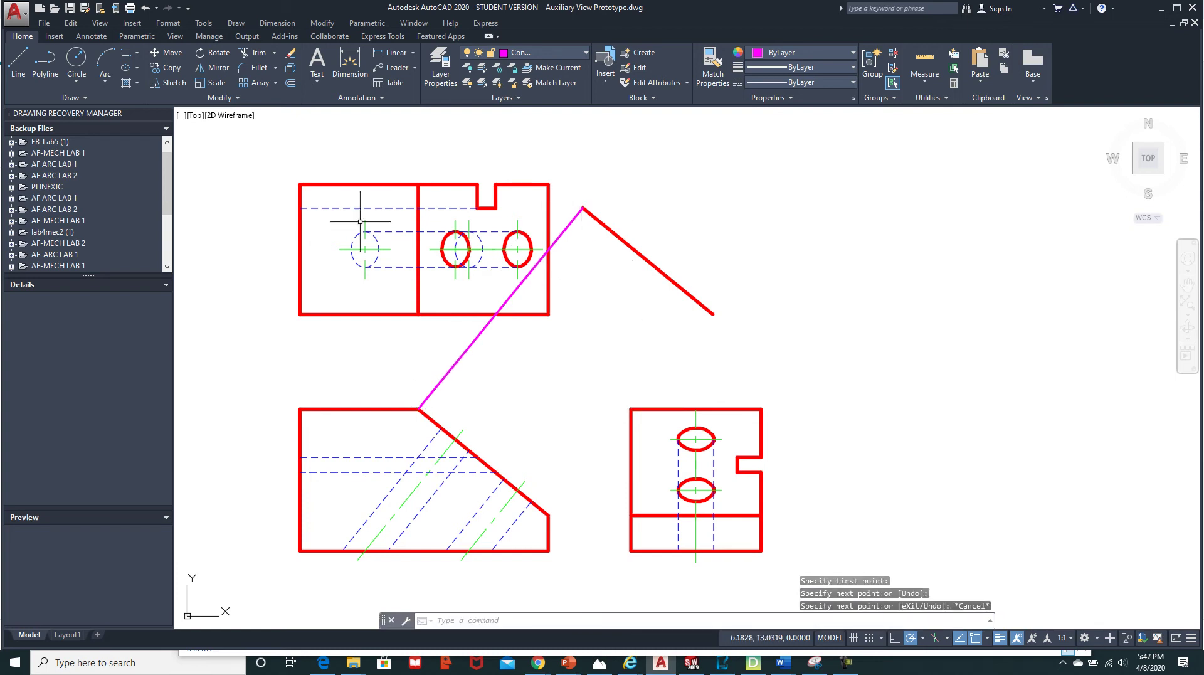
{"action": "left_click", "coordinate": [9, 72]}
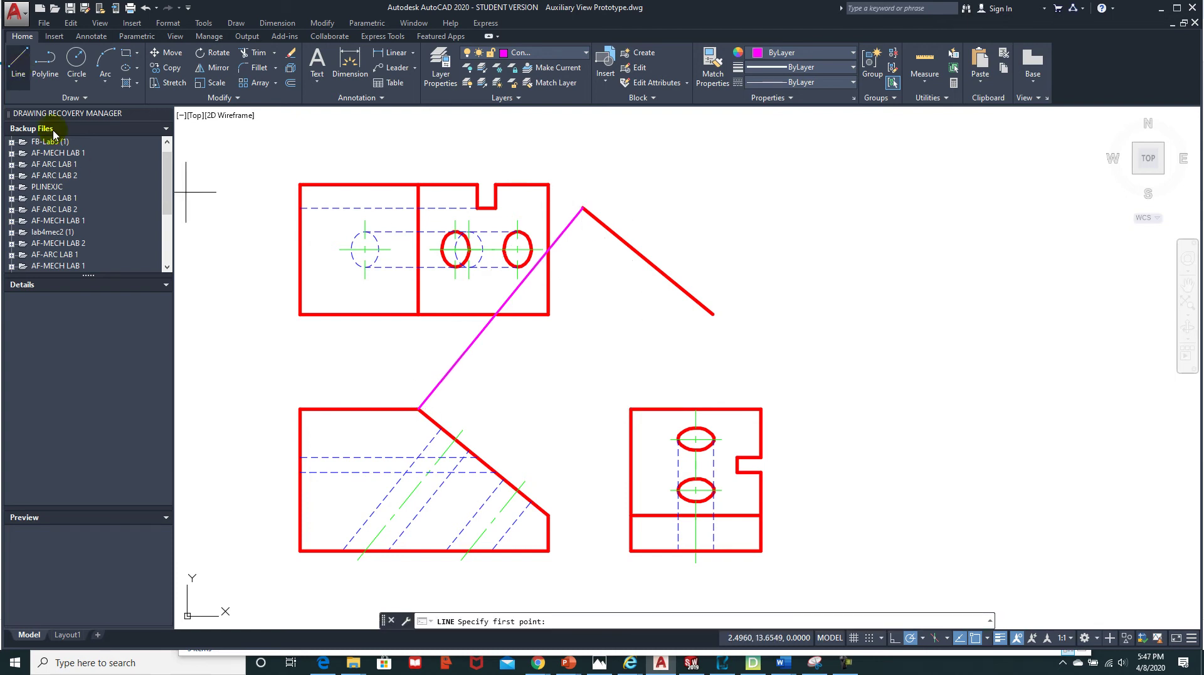
{"action": "left_click", "coordinate": [548, 515]}
{"action": "left_click", "coordinate": [719, 315]}
{"action": "key", "text": "Escape"}
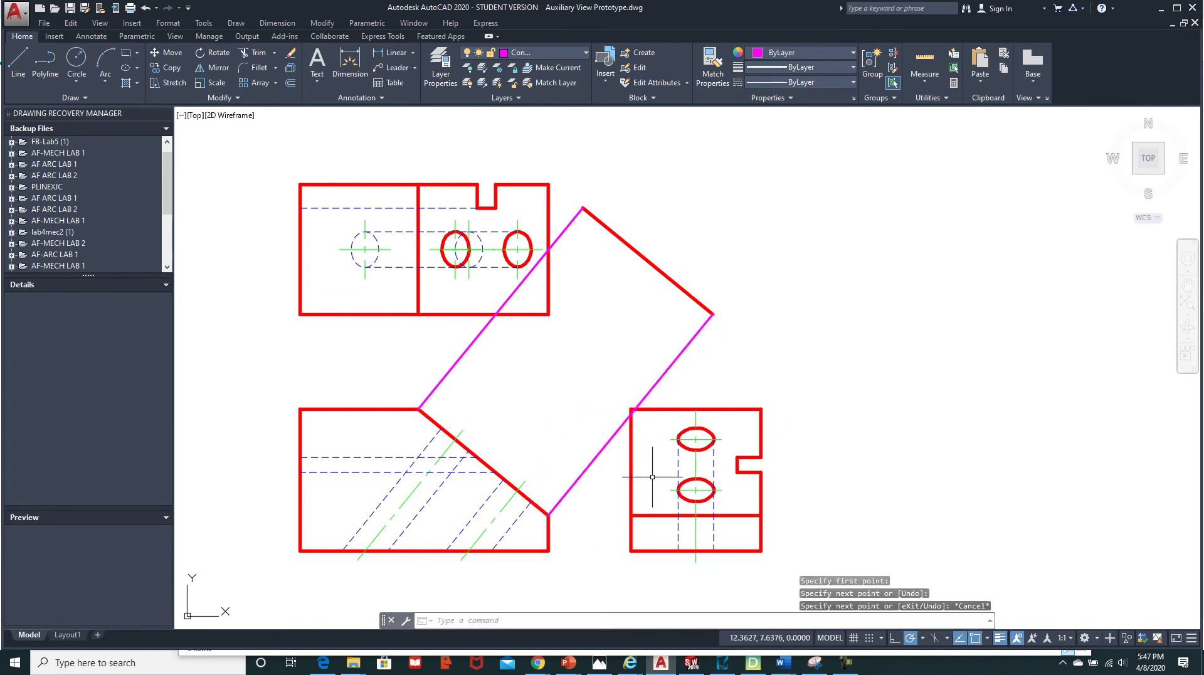
Measure the side view's depth, reading 2.75
{"action": "left_click", "coordinate": [926, 86]}
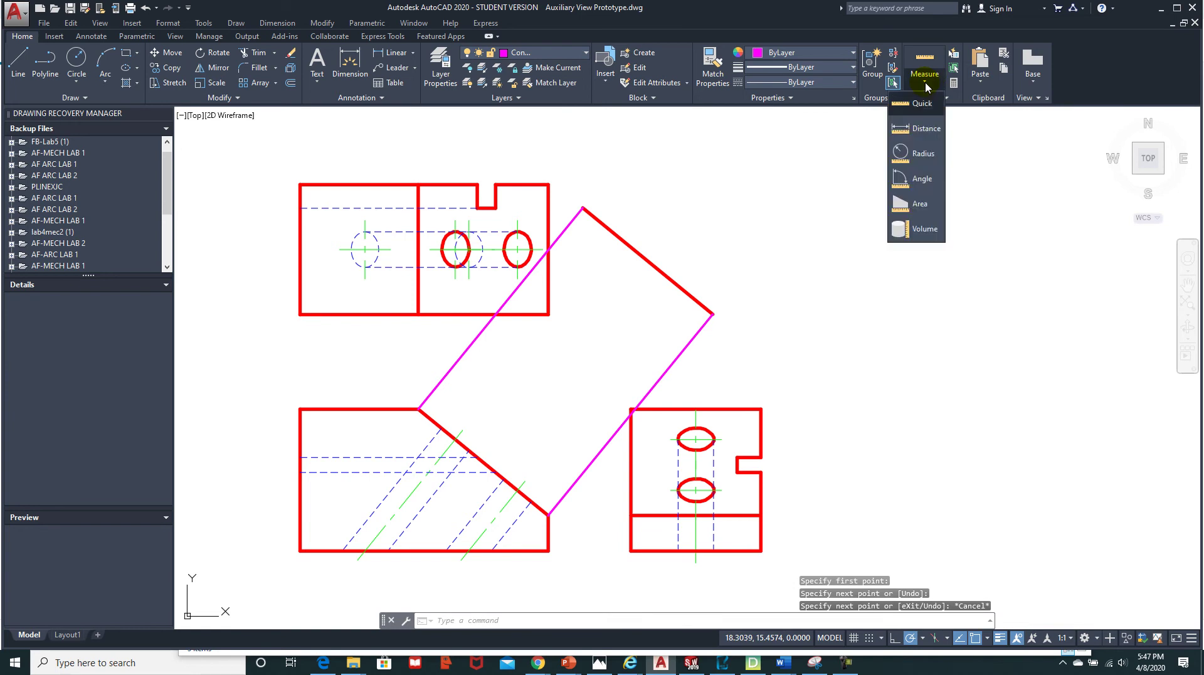
{"action": "left_click", "coordinate": [926, 129]}
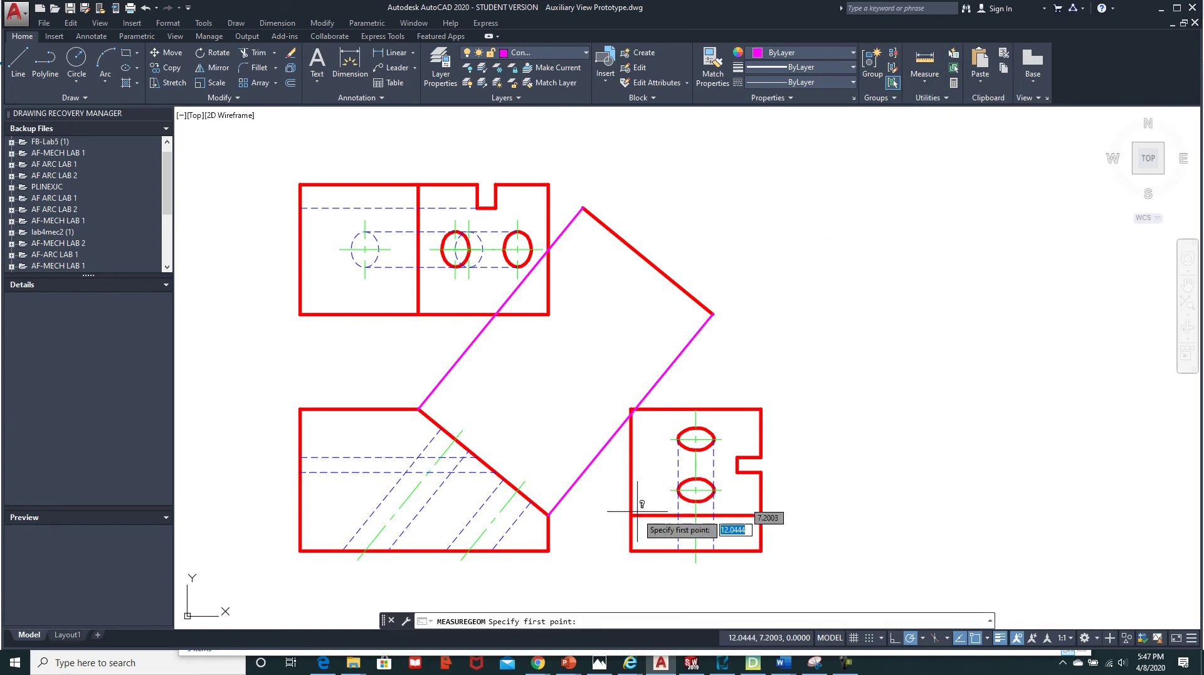
{"action": "left_click", "coordinate": [631, 551]}
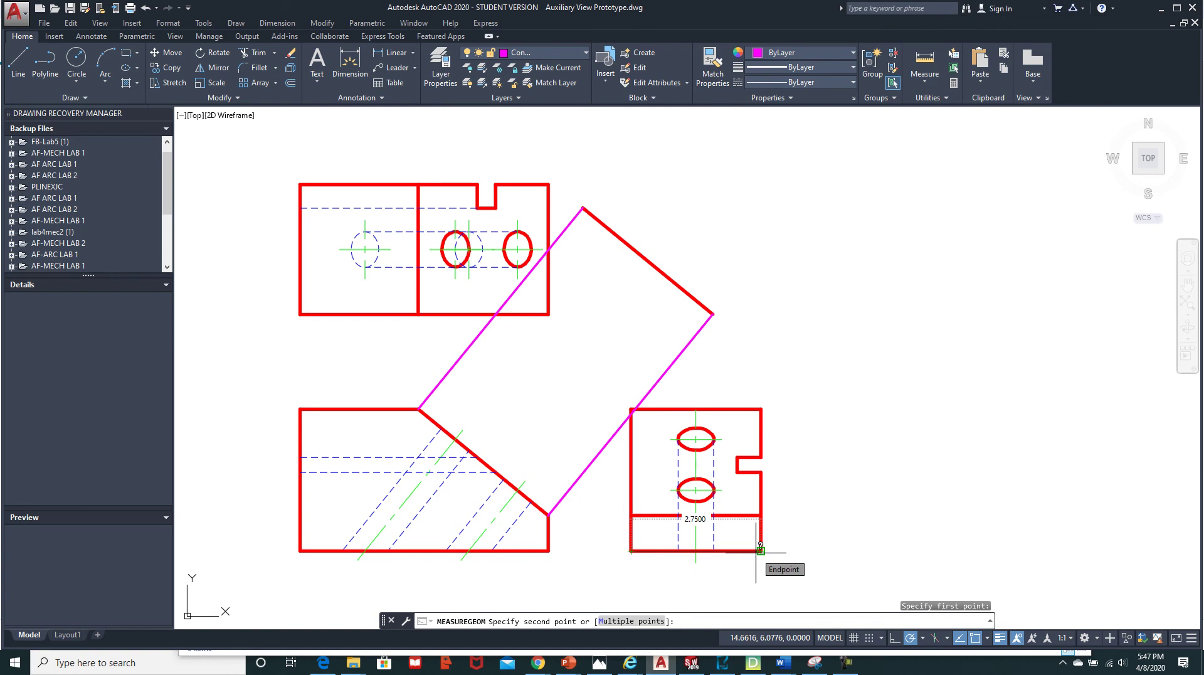
{"action": "key", "text": "Escape"}
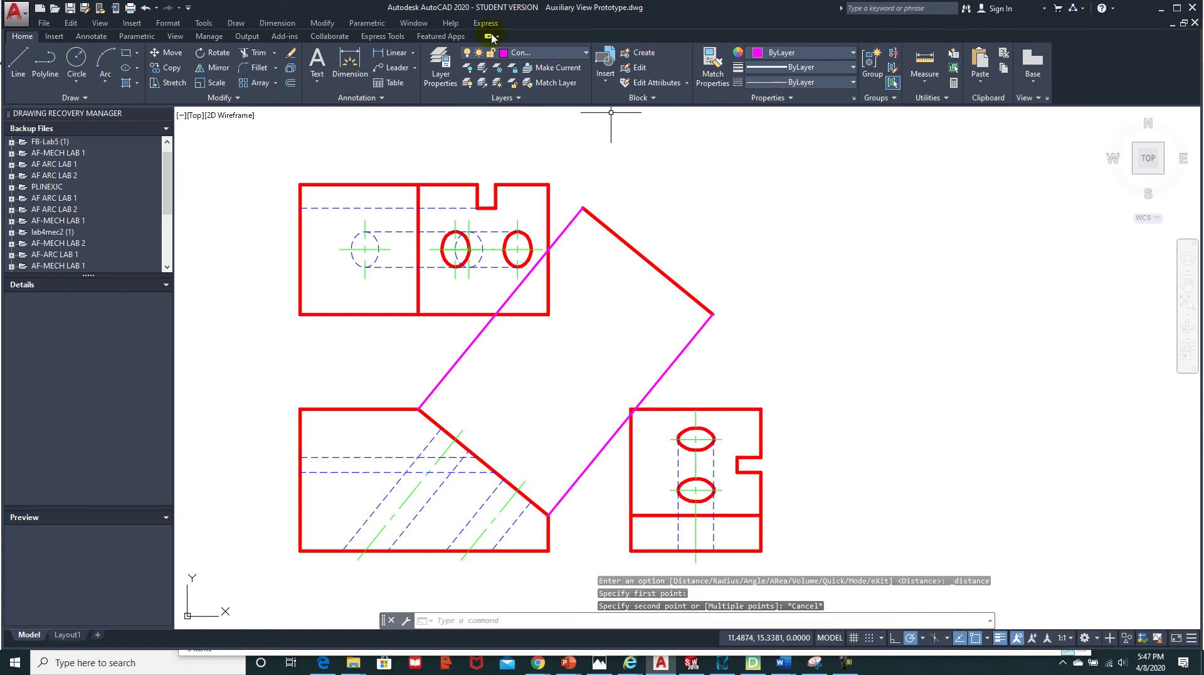
Offset the red diagonal line 2.75 units to its outer side
{"action": "left_click", "coordinate": [291, 85]}
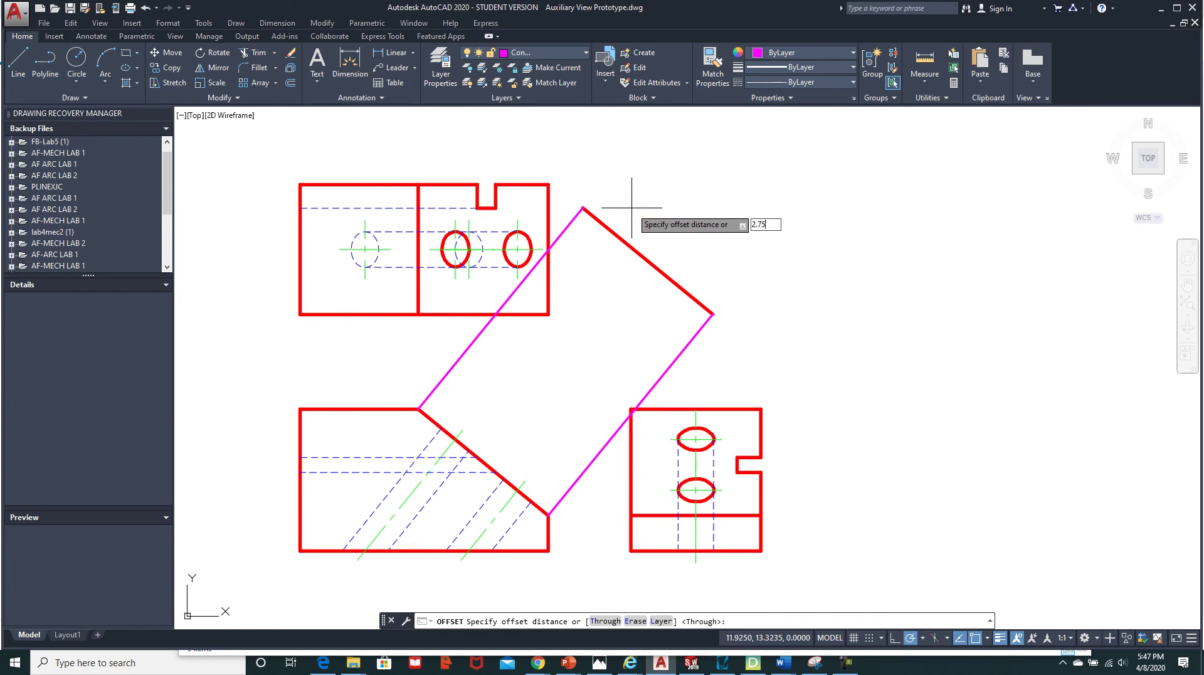
{"action": "key", "text": "Return"}
{"action": "left_click", "coordinate": [620, 238]}
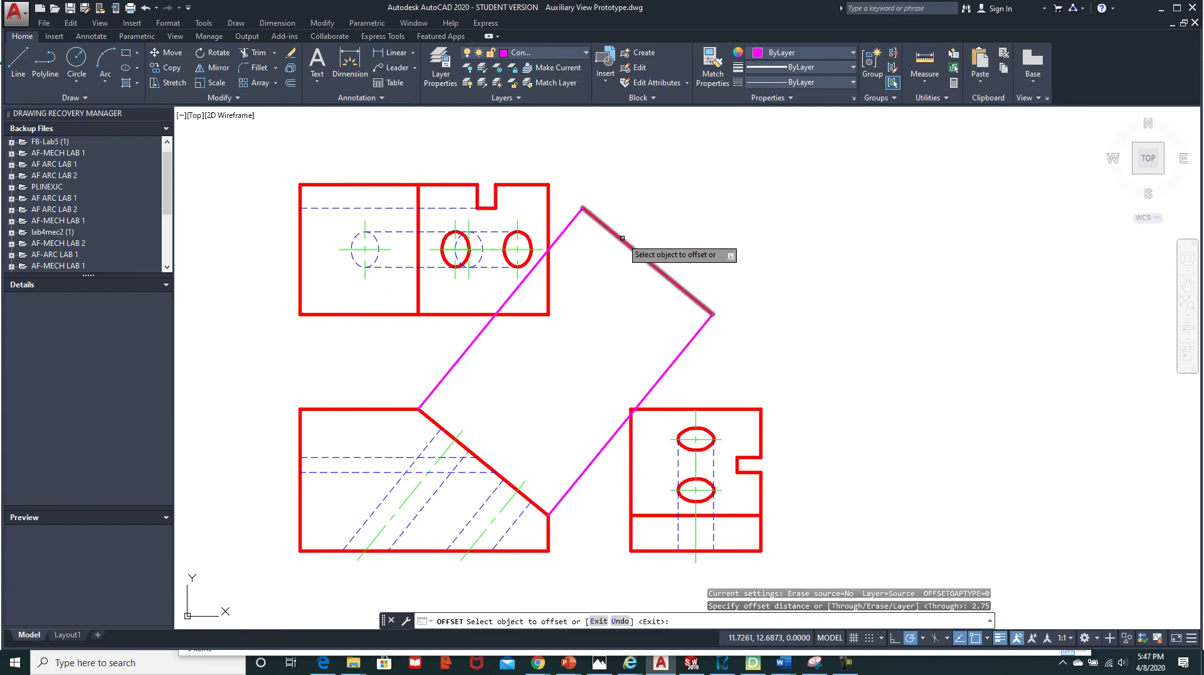
{"action": "left_click", "coordinate": [662, 203]}
{"action": "middle_click_drag", "start_coordinate": [670, 195], "coordinate": [607, 276]}
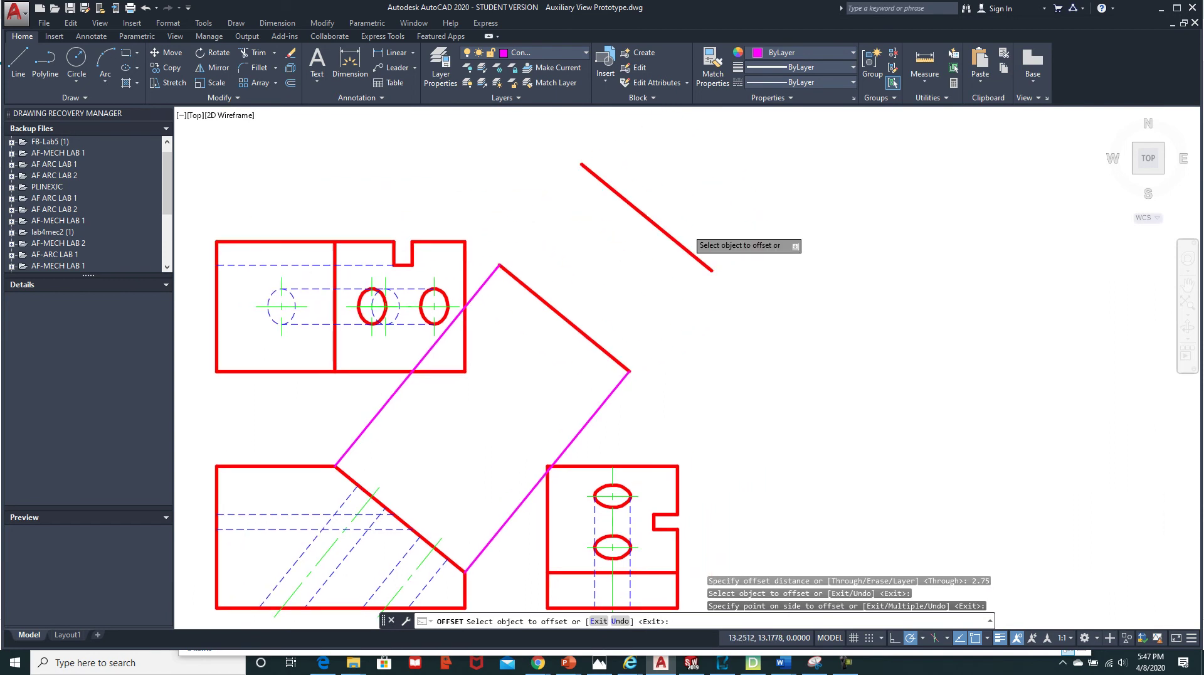
{"action": "key", "text": "Escape"}
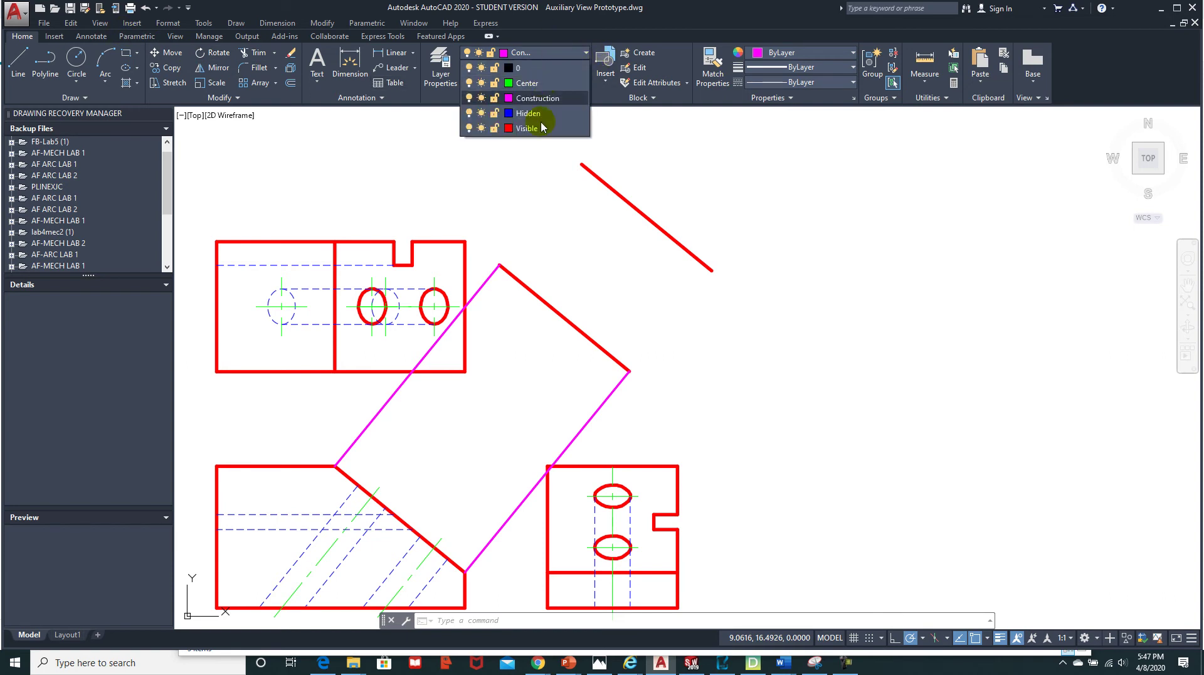
On the Visible layer, draw two closing lines of the tilted rectangle, then make Construction current
{"action": "left_click", "coordinate": [540, 139]}
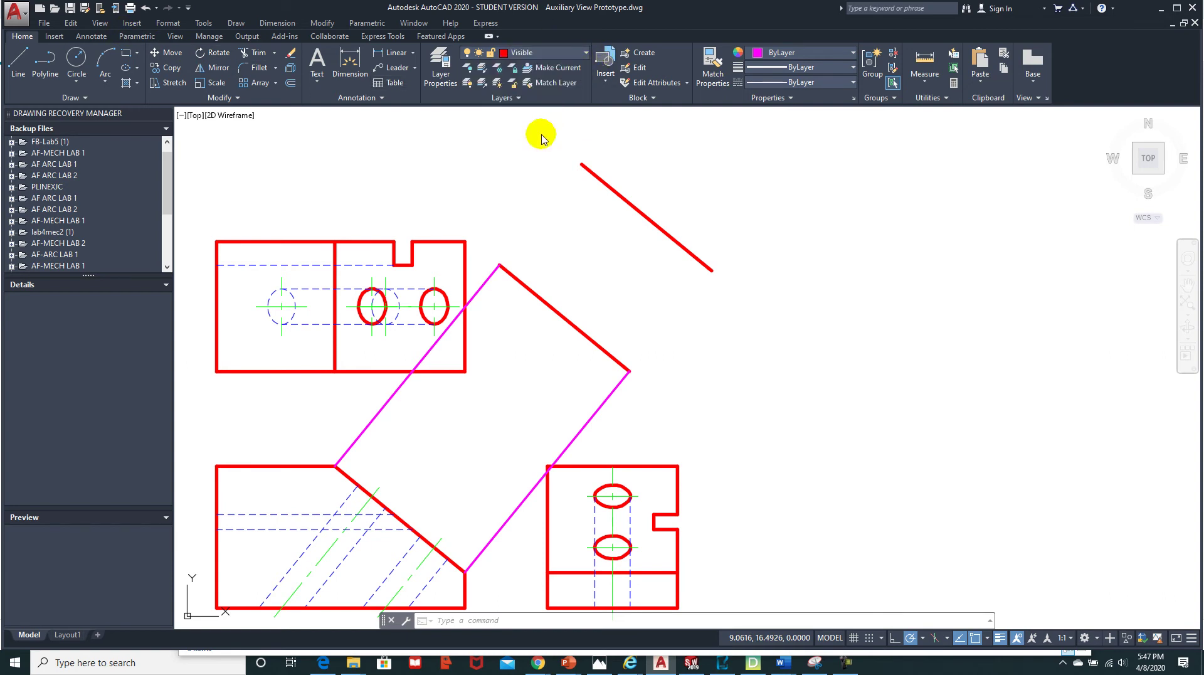
{"action": "left_click", "coordinate": [18, 63]}
{"action": "left_click", "coordinate": [500, 265]}
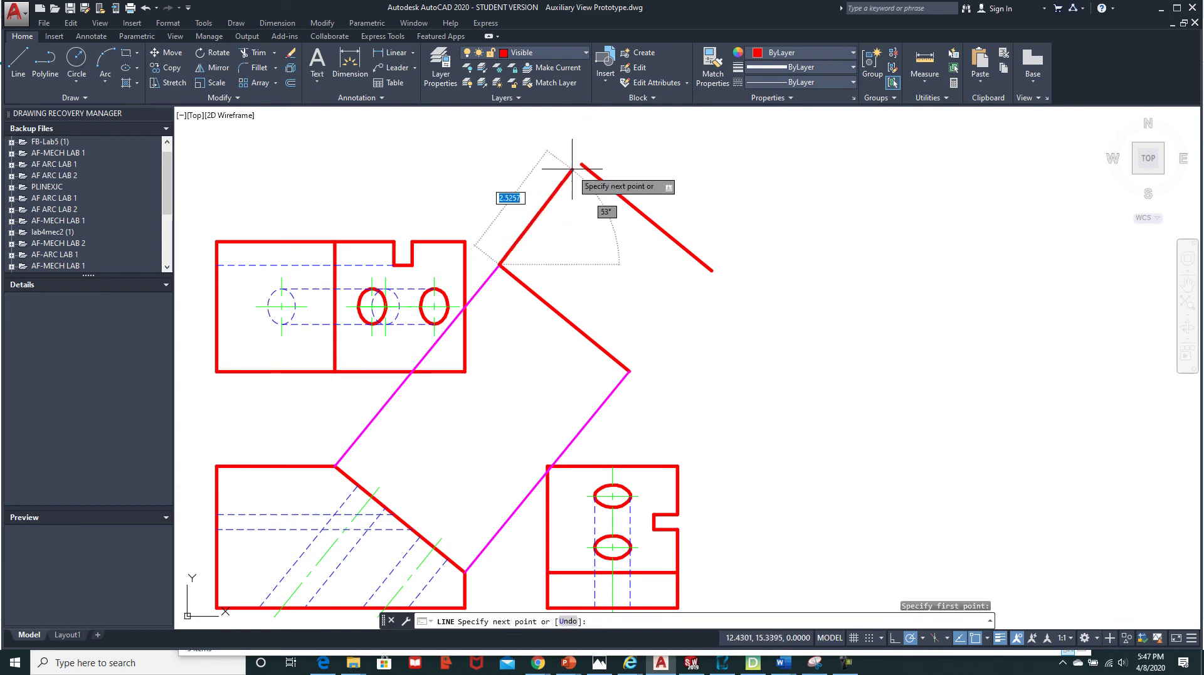
{"action": "left_click", "coordinate": [581, 165]}
{"action": "key", "text": "Return"}
{"action": "key", "text": "Return"}
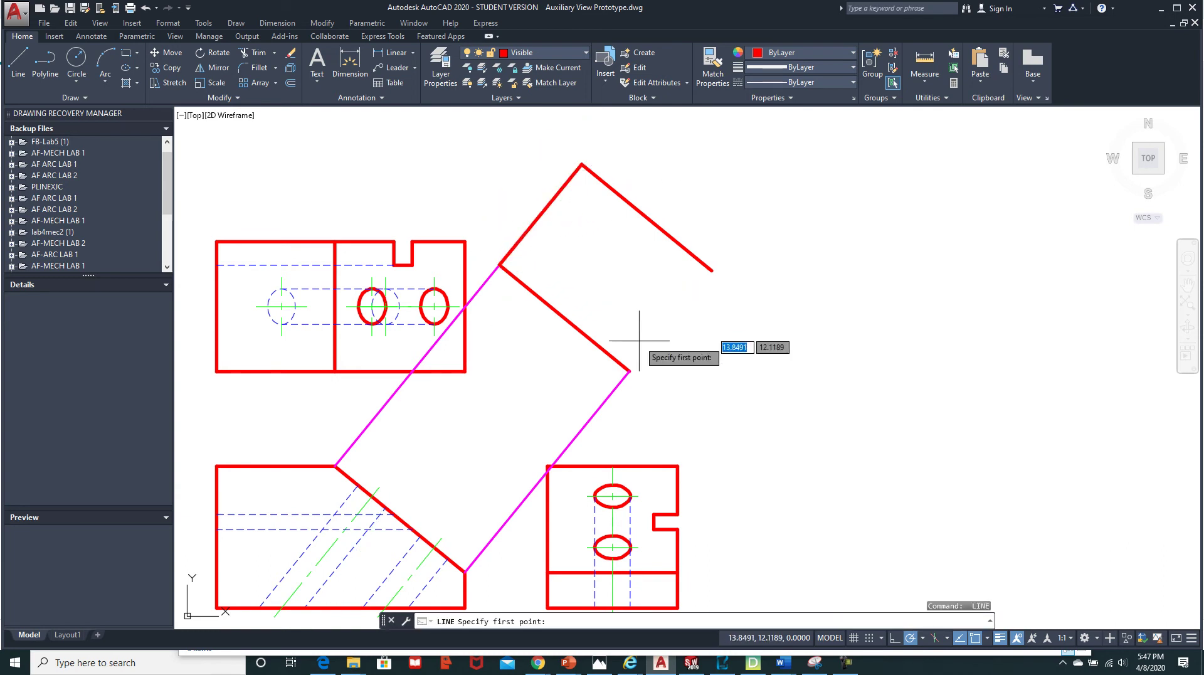
{"action": "left_click", "coordinate": [629, 371]}
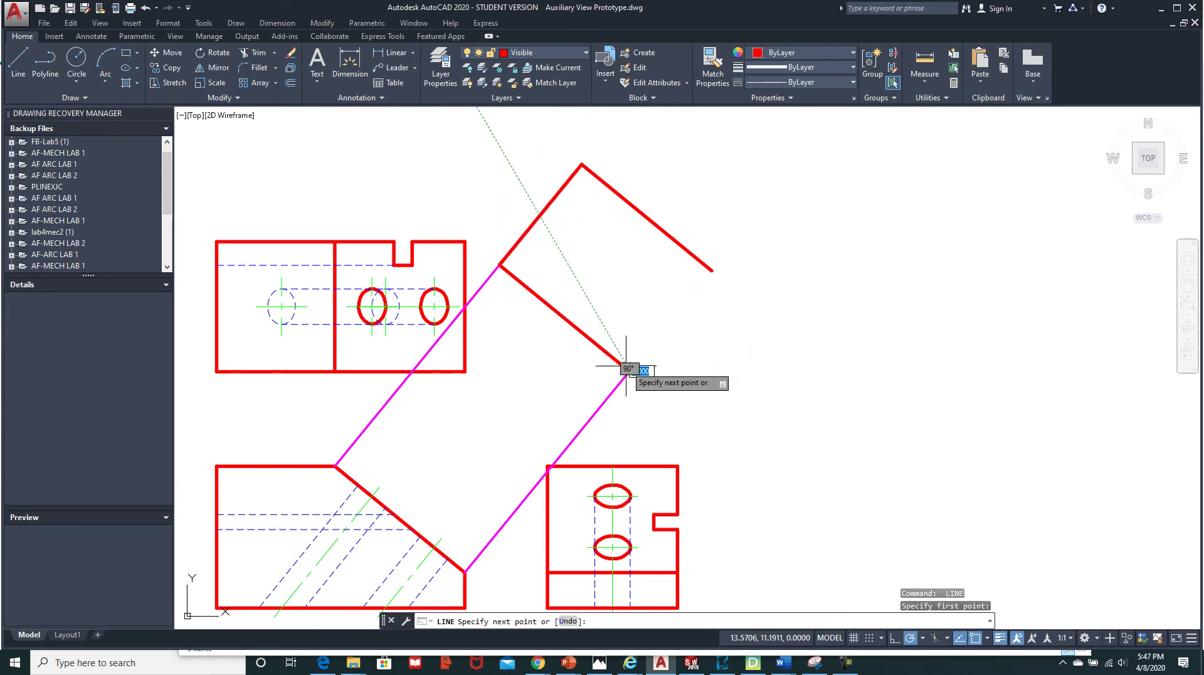
{"action": "left_click", "coordinate": [712, 271]}
{"action": "key", "text": "Return"}
{"action": "left_click", "coordinate": [578, 52]}
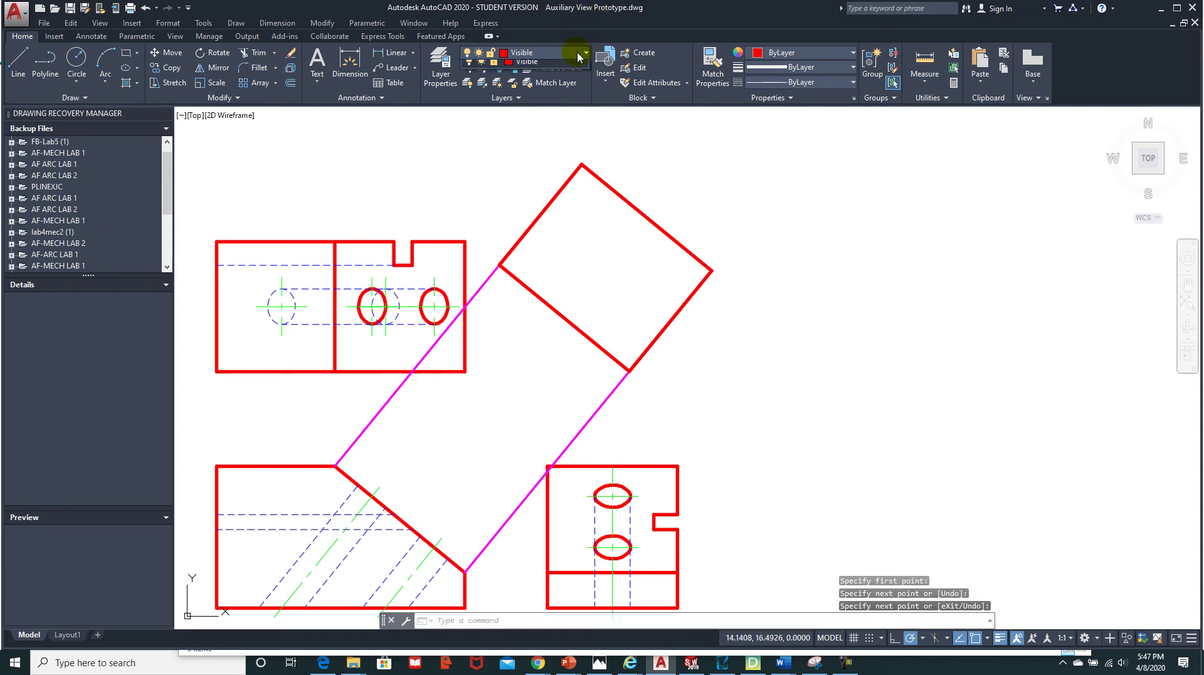
{"action": "left_click", "coordinate": [528, 101]}
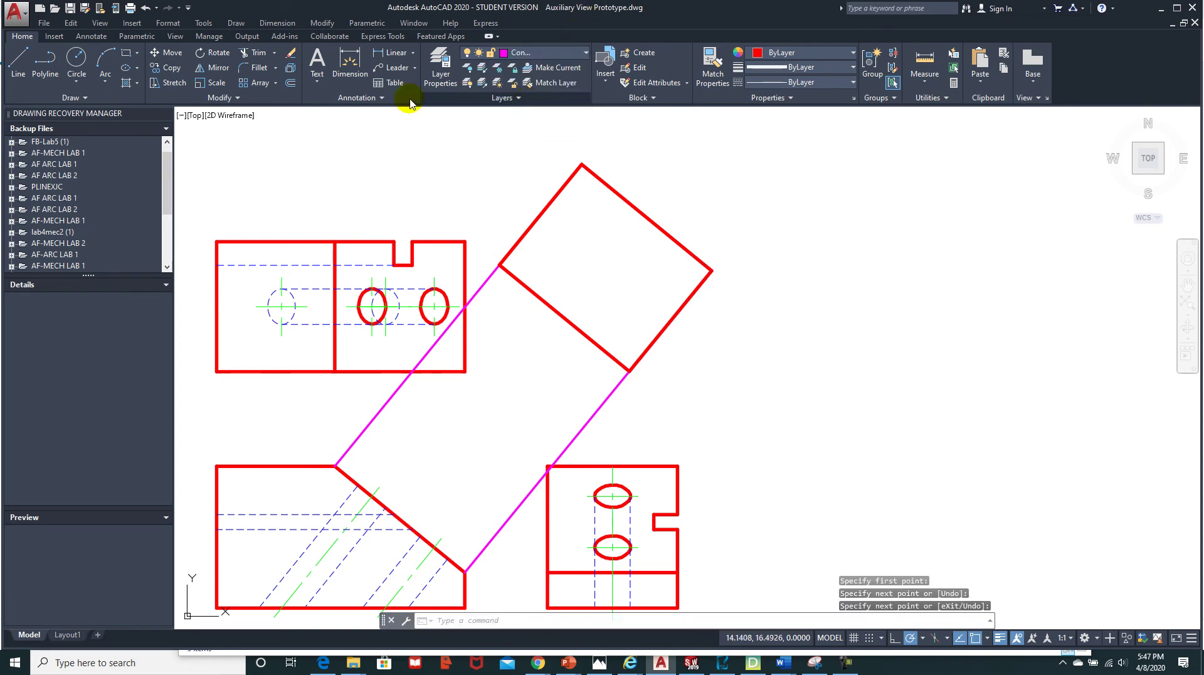
Project the lower notch corner to the slanted edge, then perpendicular onto the auxiliary edge
{"action": "left_click", "coordinate": [17, 63]}
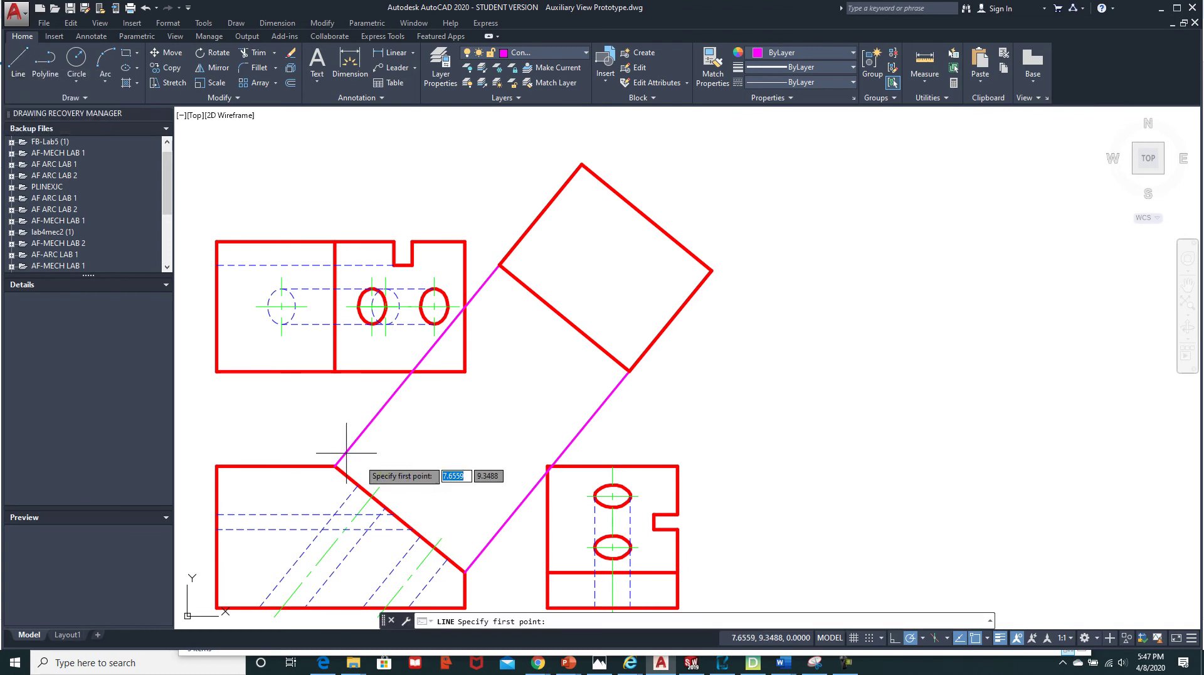
{"action": "left_click", "coordinate": [654, 528]}
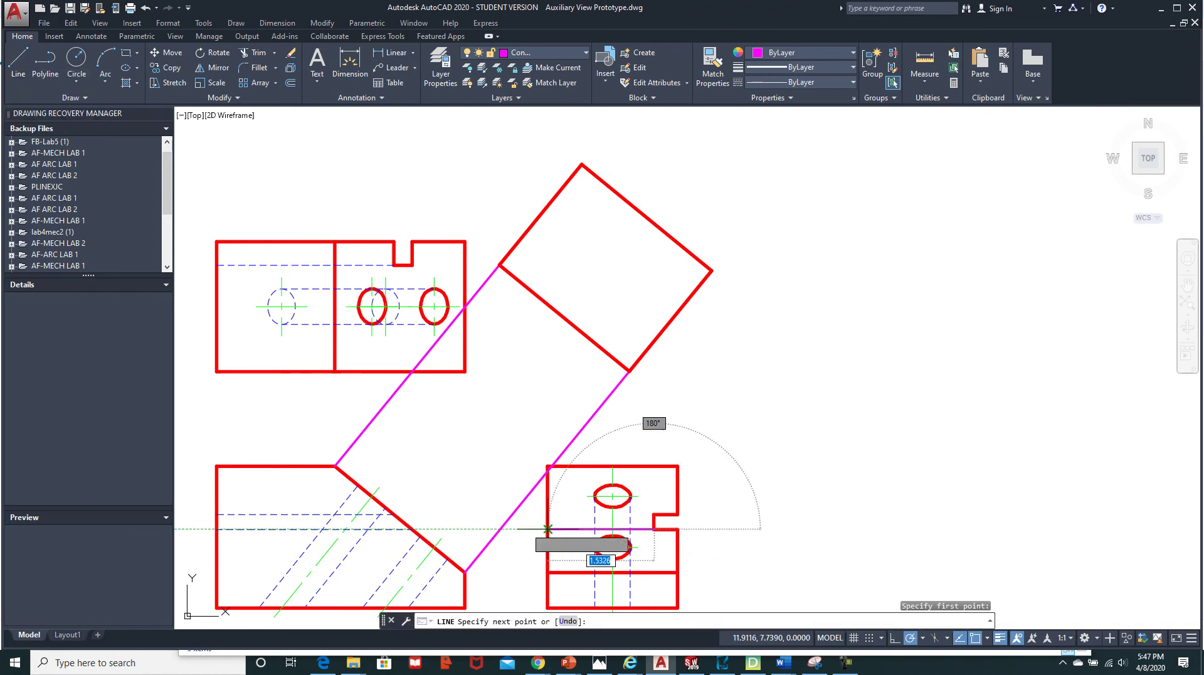
{"action": "left_click", "coordinate": [413, 529]}
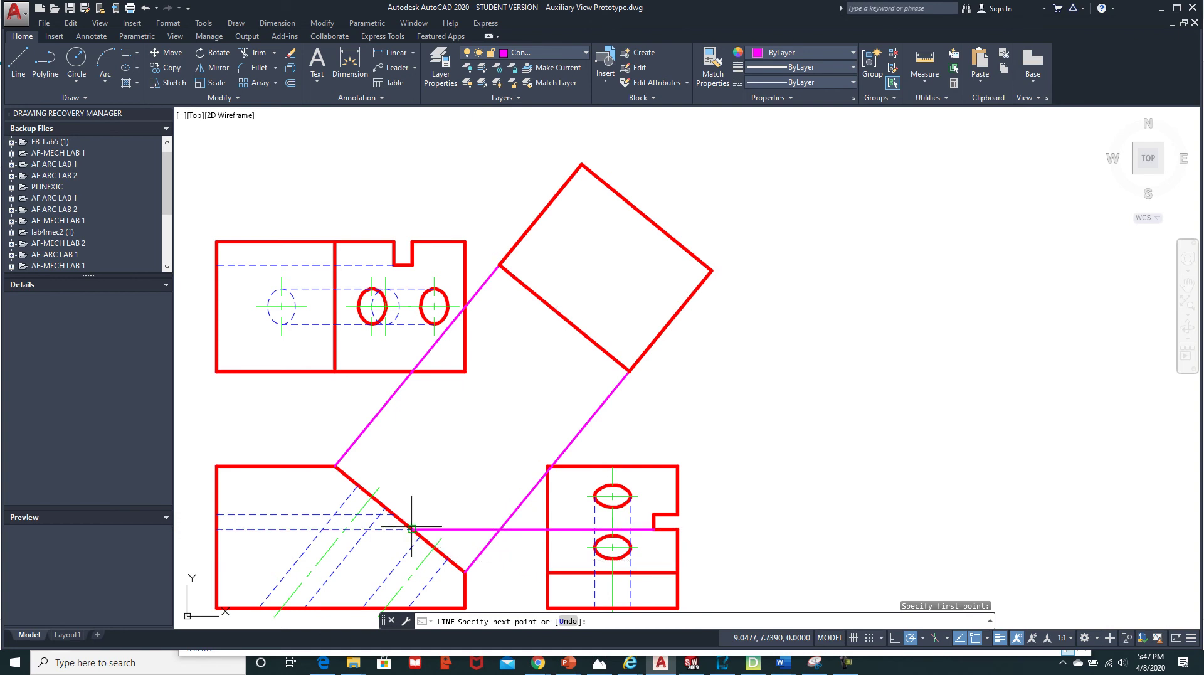
{"action": "right_click", "coordinate": [642, 255], "text": "shift"}
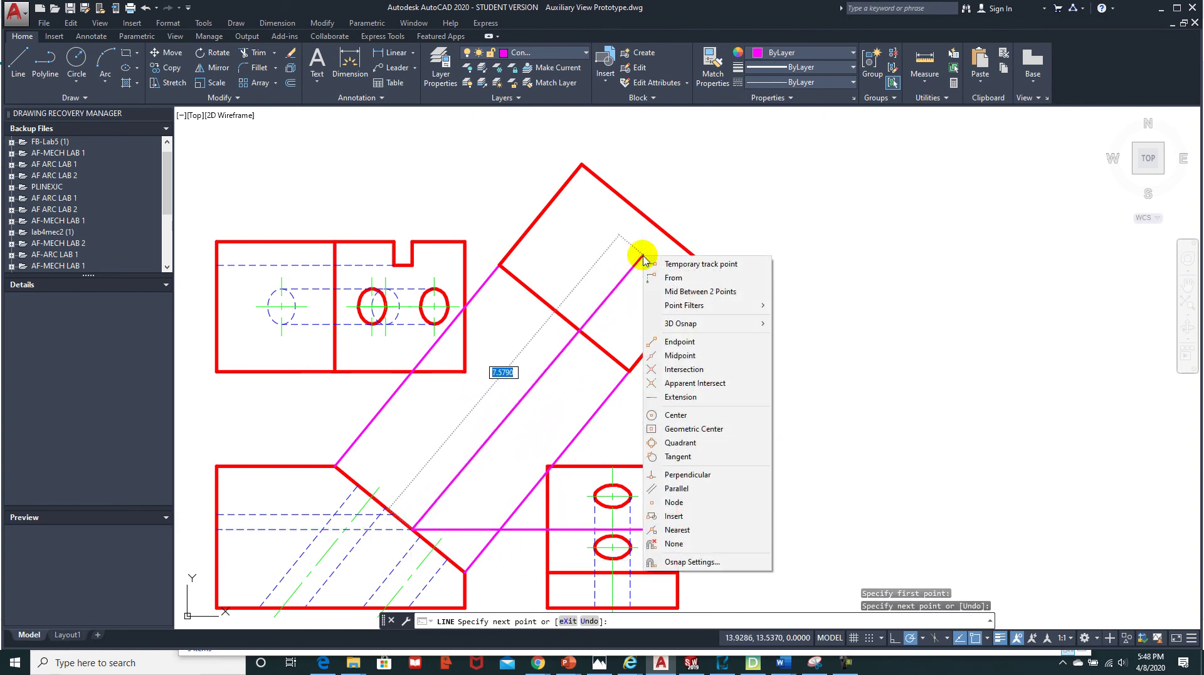
{"action": "left_click", "coordinate": [689, 475]}
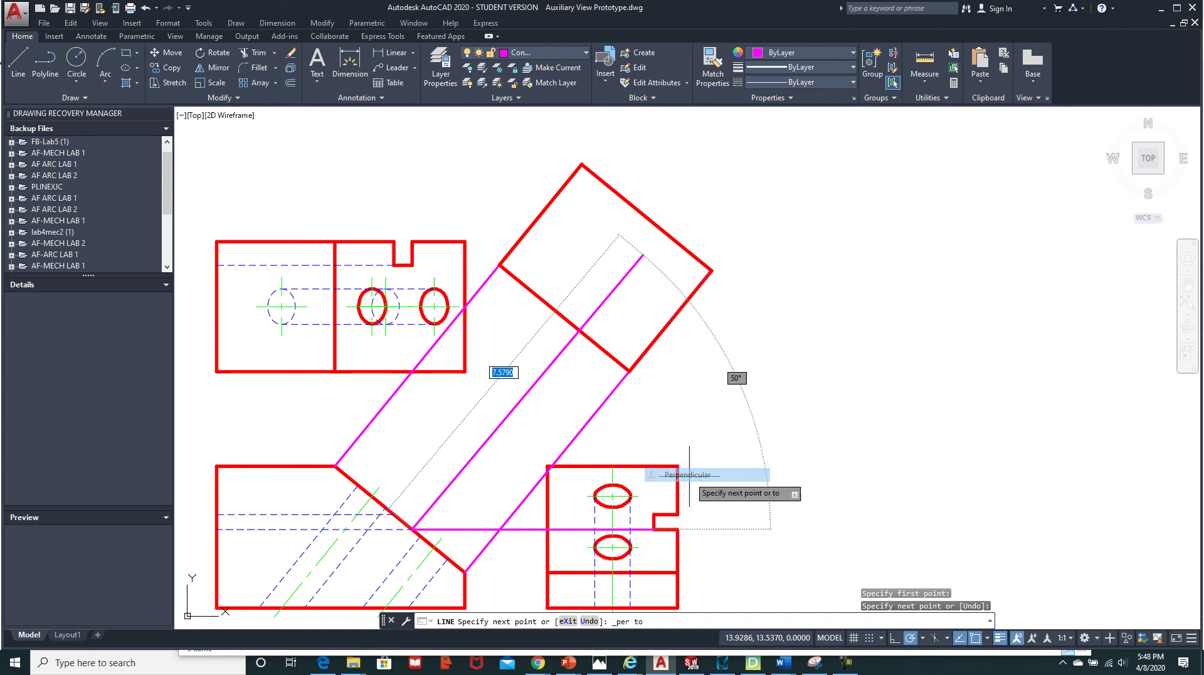
{"action": "left_click", "coordinate": [659, 229]}
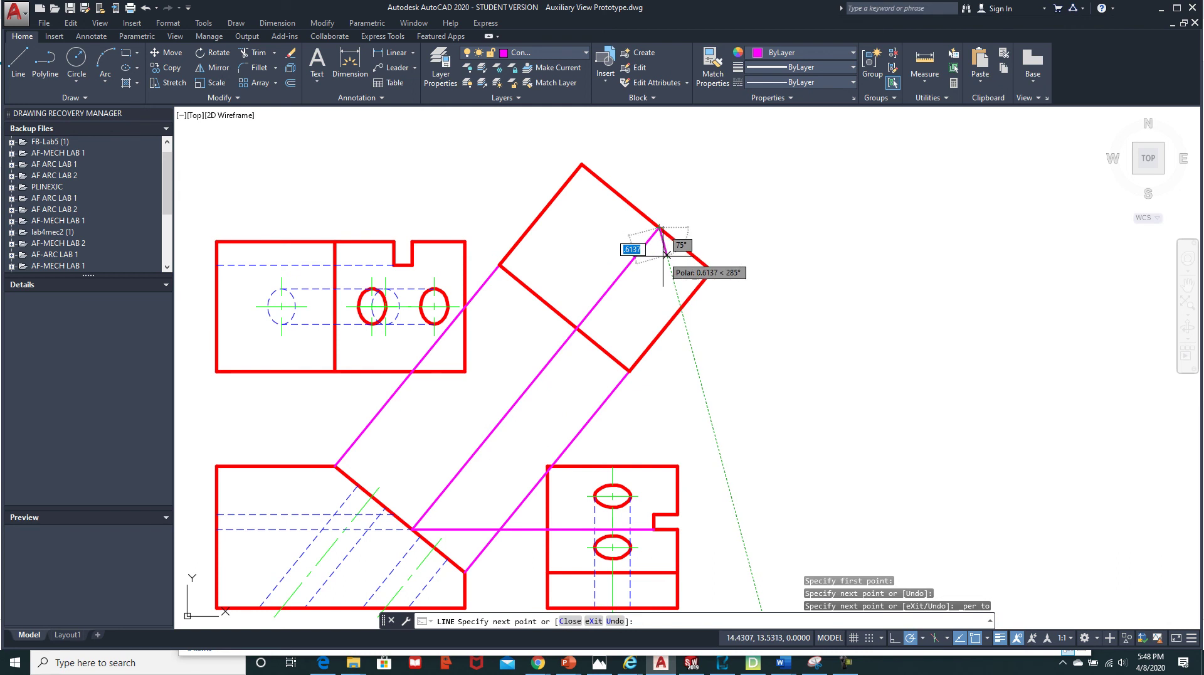
{"action": "key", "text": "Escape"}
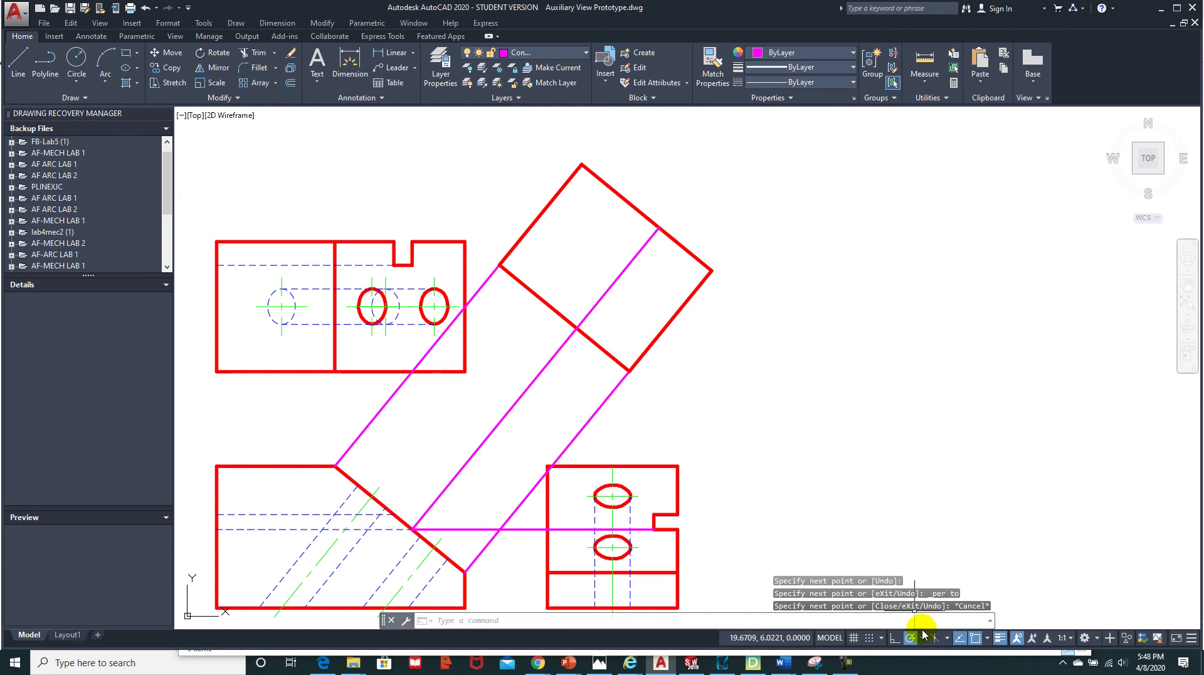
Enable Perpendicular as a running object snap
{"action": "left_click", "coordinate": [988, 638]}
{"action": "left_click", "coordinate": [910, 543]}
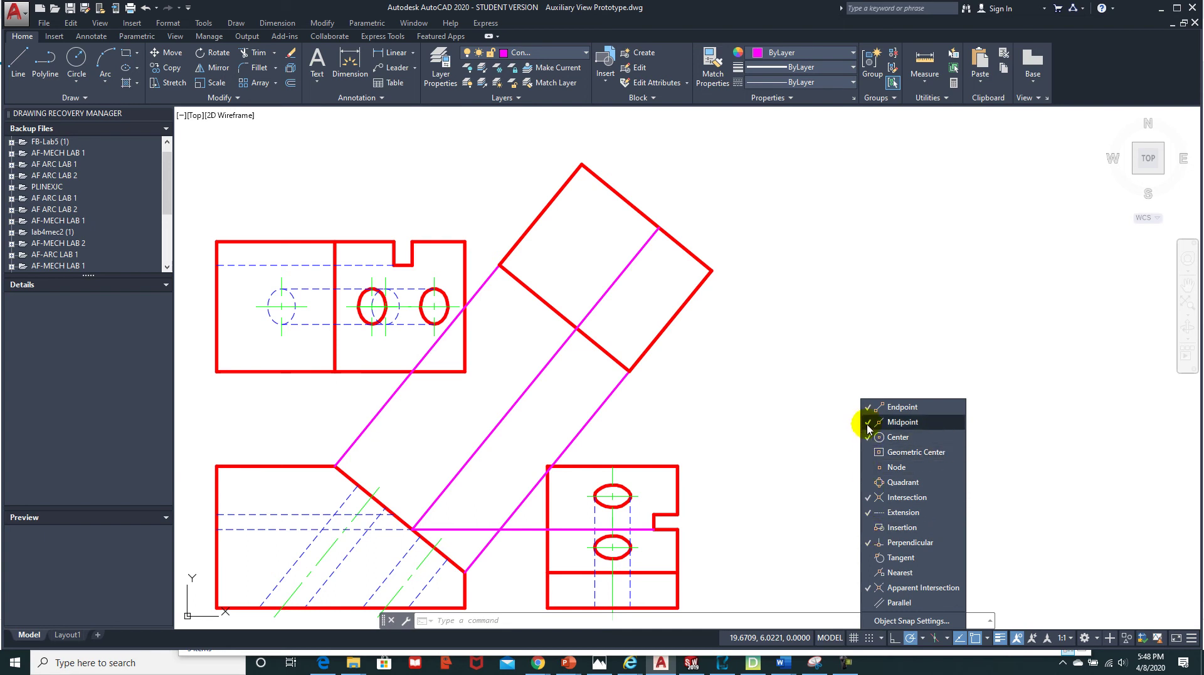
{"action": "left_click", "coordinate": [844, 353]}
{"action": "key", "text": "Escape"}
{"action": "key", "text": "Escape"}
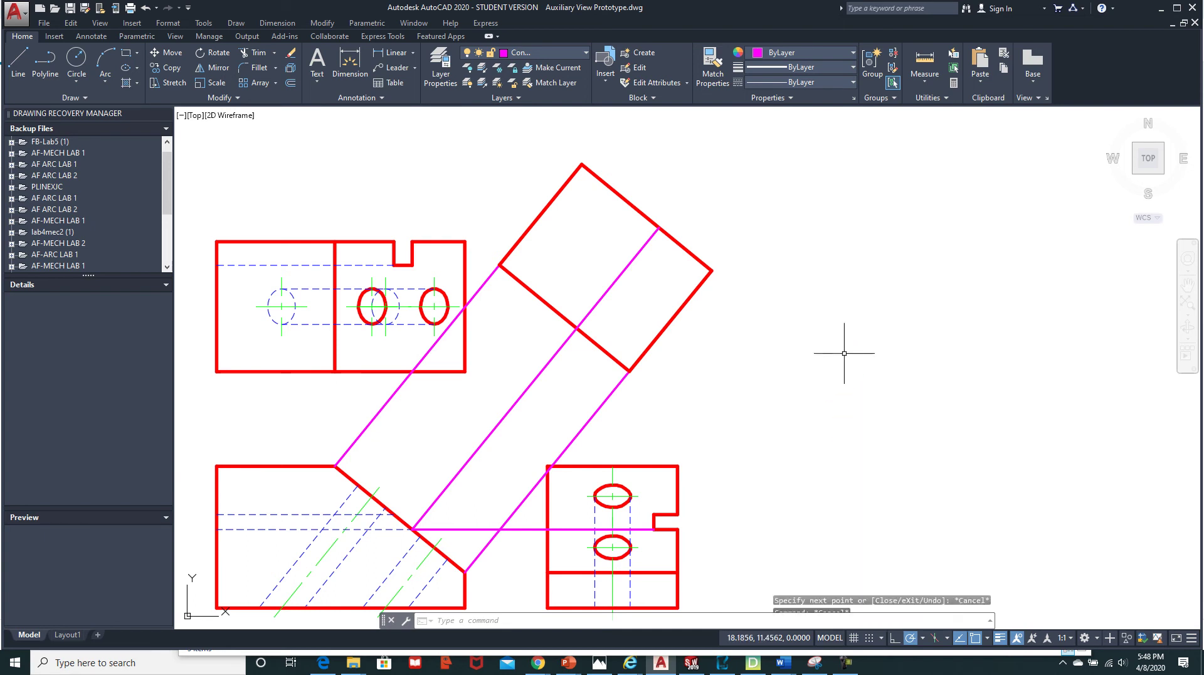
Project the notch's upper corner the same way, ending perpendicular on the auxiliary edge
{"action": "left_click", "coordinate": [19, 61]}
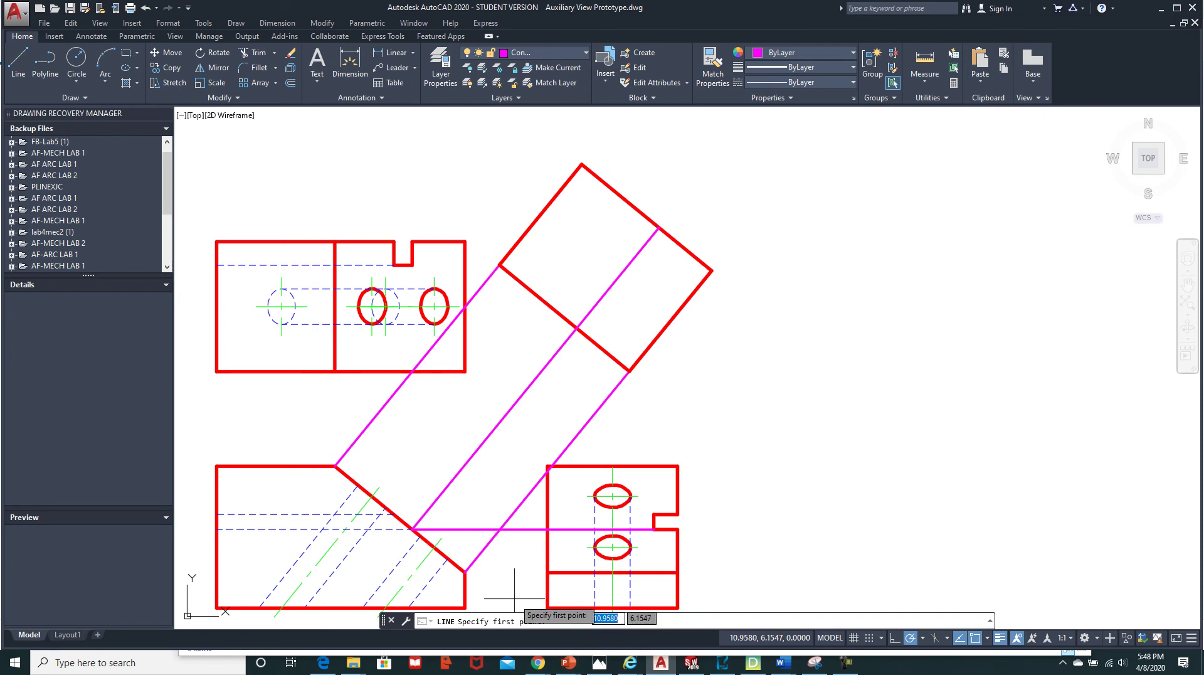
{"action": "left_click", "coordinate": [654, 516]}
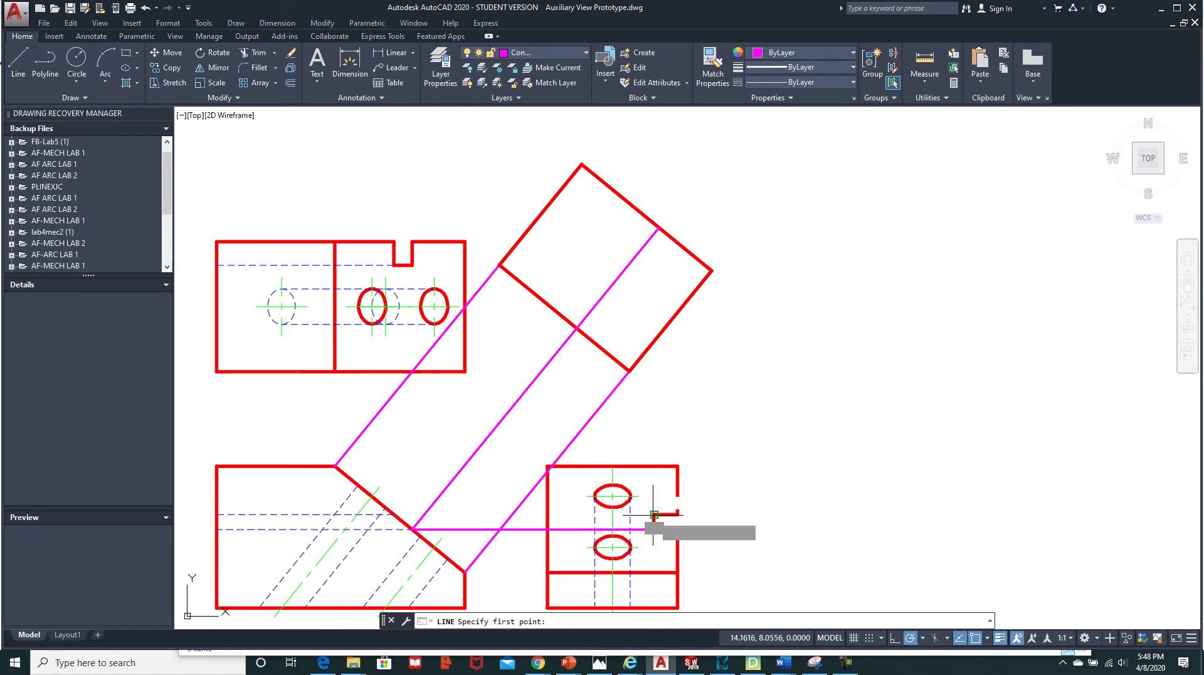
{"action": "left_click", "coordinate": [393, 514]}
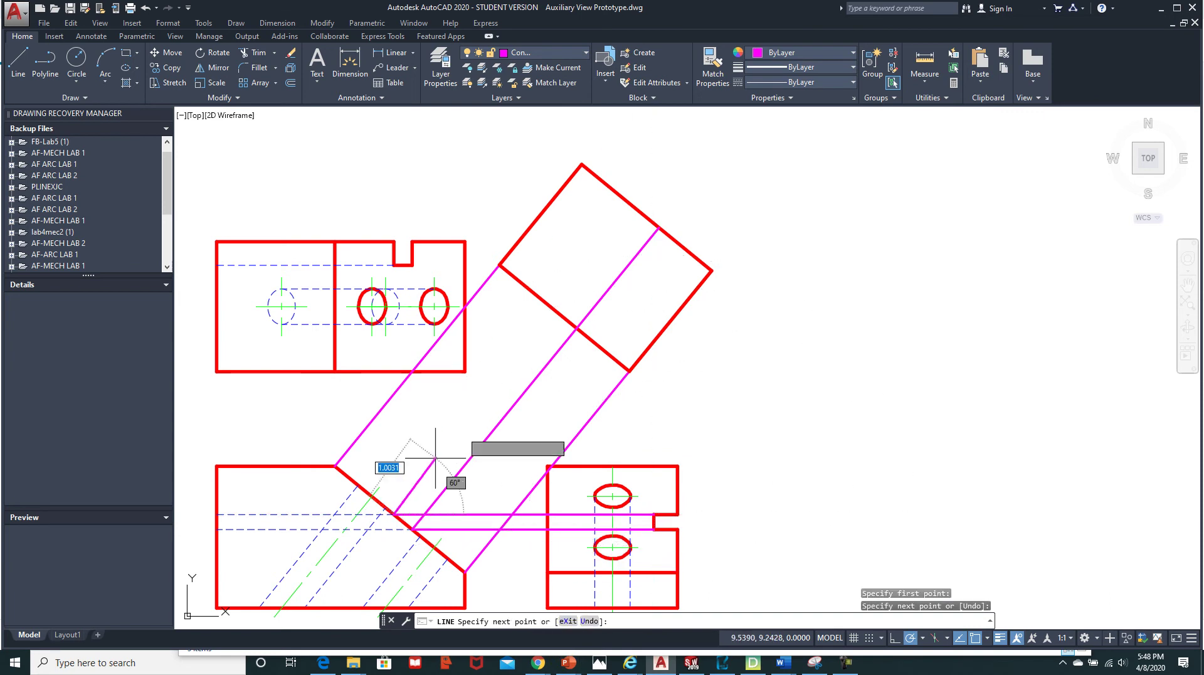
{"action": "left_click", "coordinate": [635, 213]}
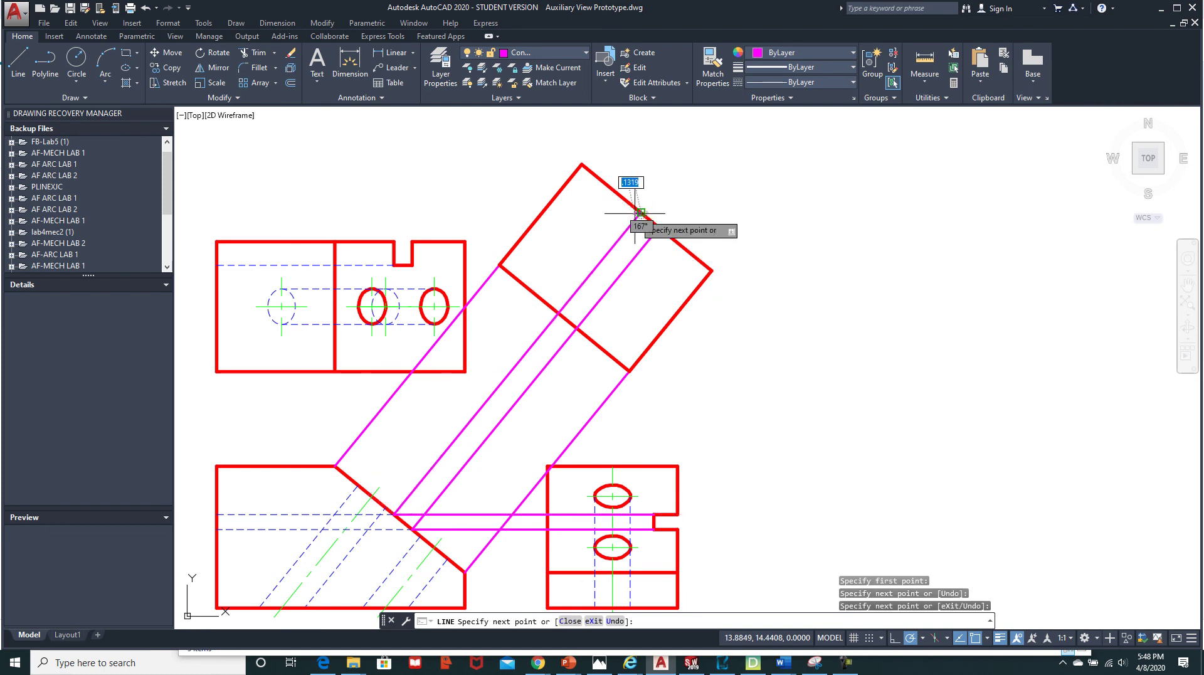
{"action": "key", "text": "Escape"}
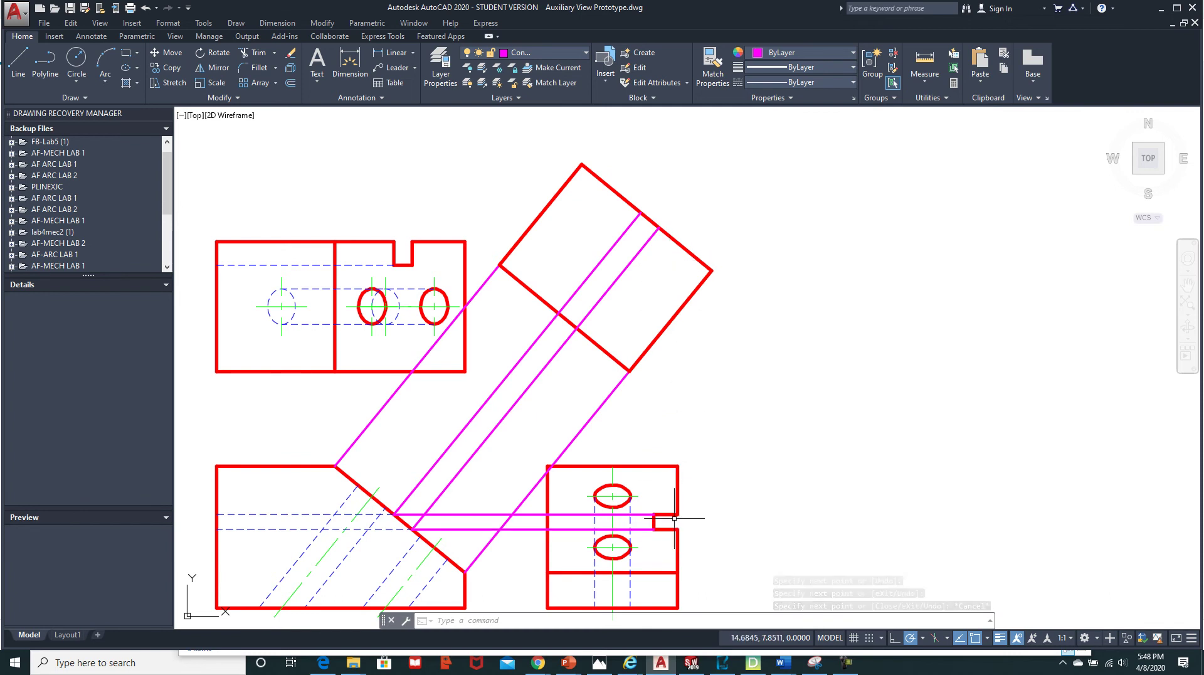
Measure from the notch corner to the side view's left edge, reading 2.2500
{"action": "left_click", "coordinate": [924, 85]}
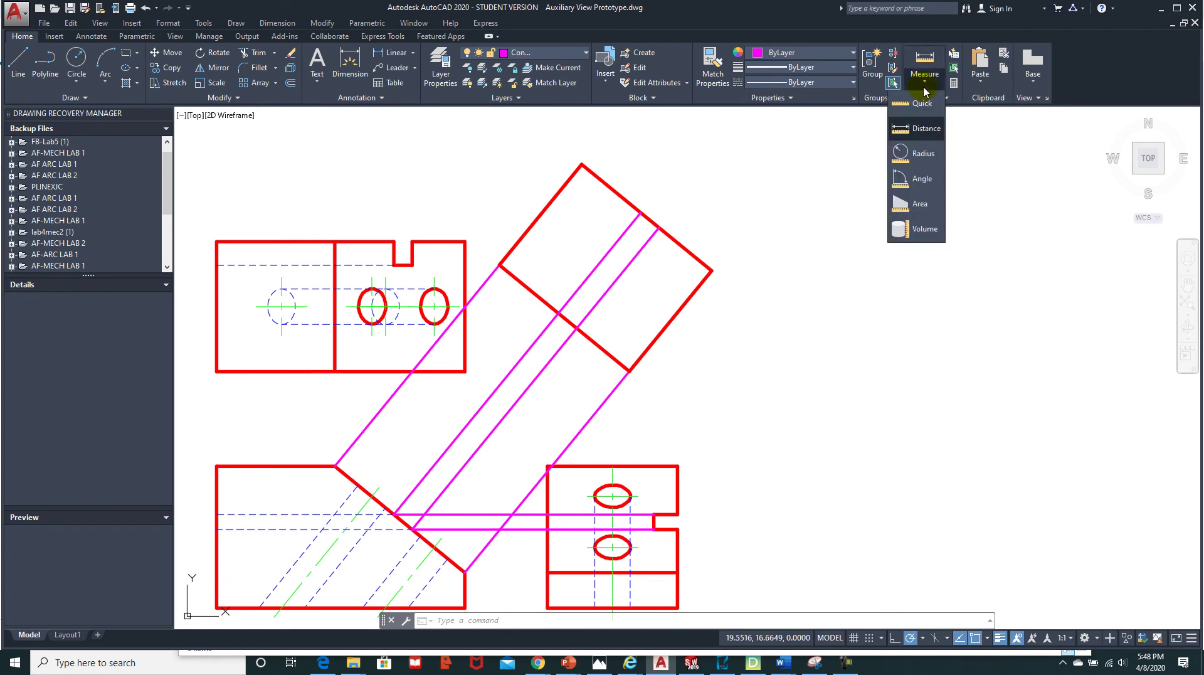
{"action": "left_click", "coordinate": [926, 136]}
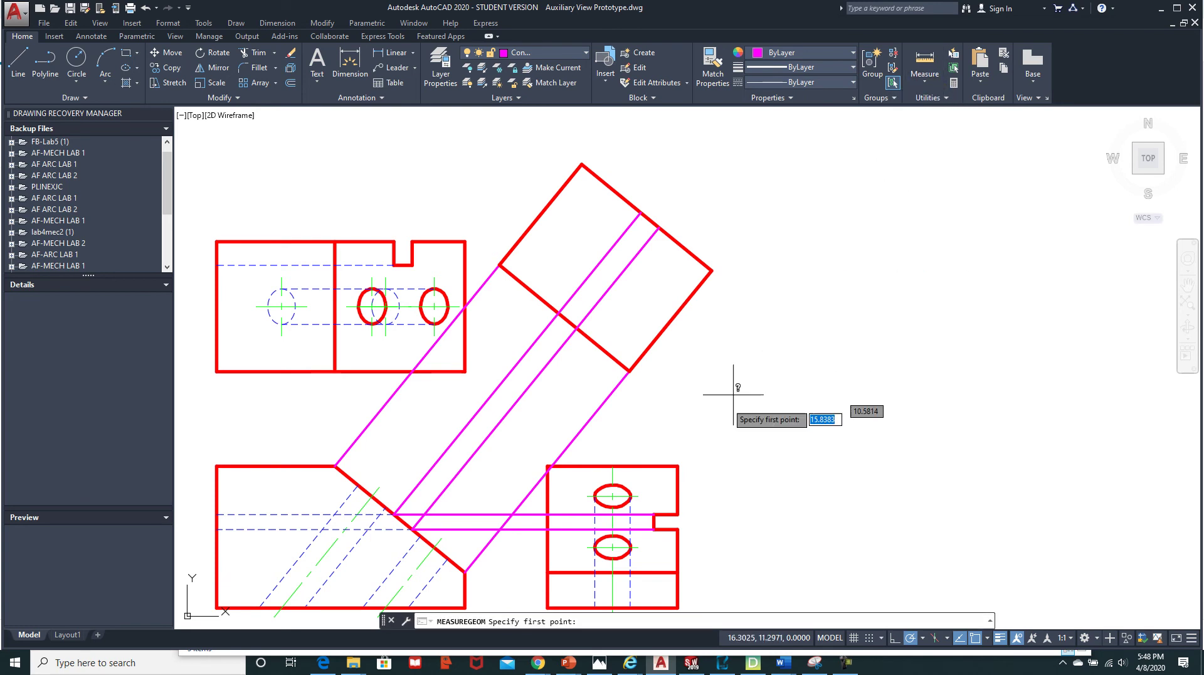
{"action": "left_click", "coordinate": [654, 515]}
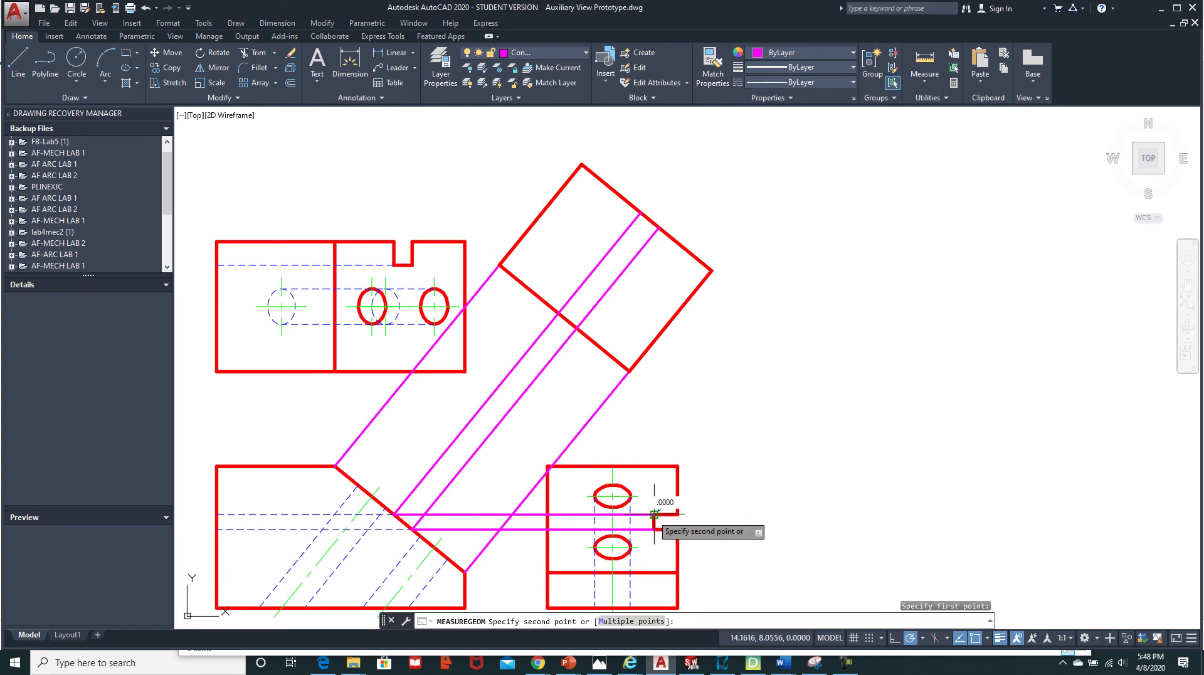
{"action": "left_click", "coordinate": [547, 514]}
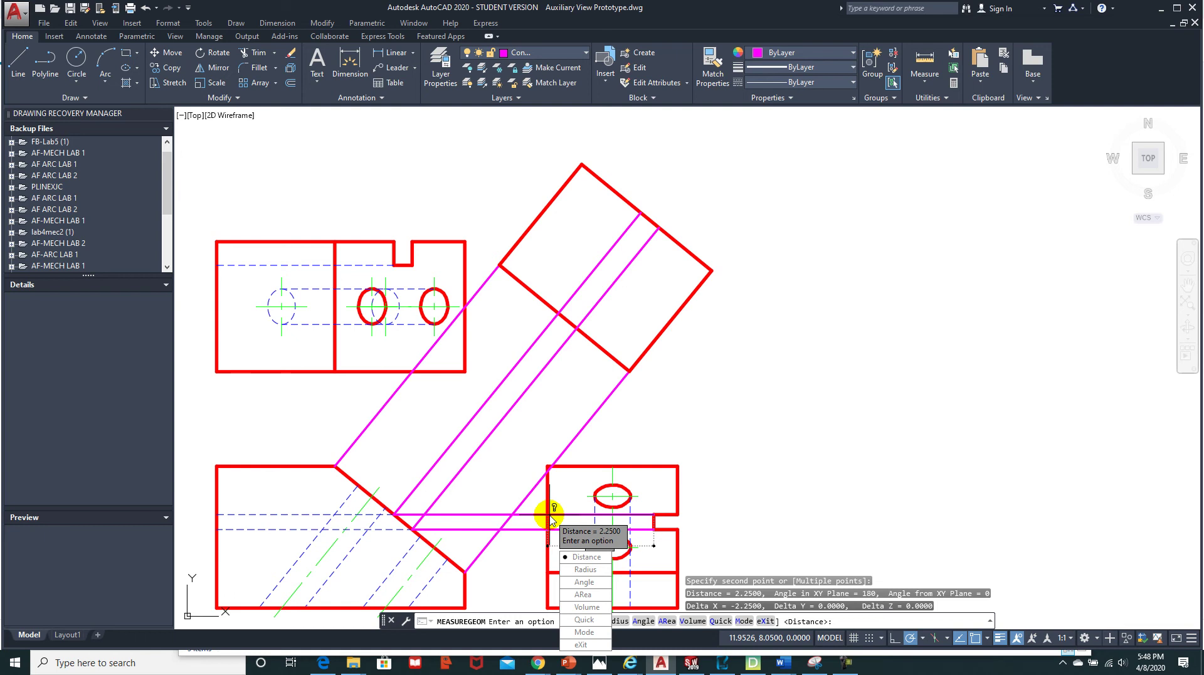
{"action": "key", "text": "Escape"}
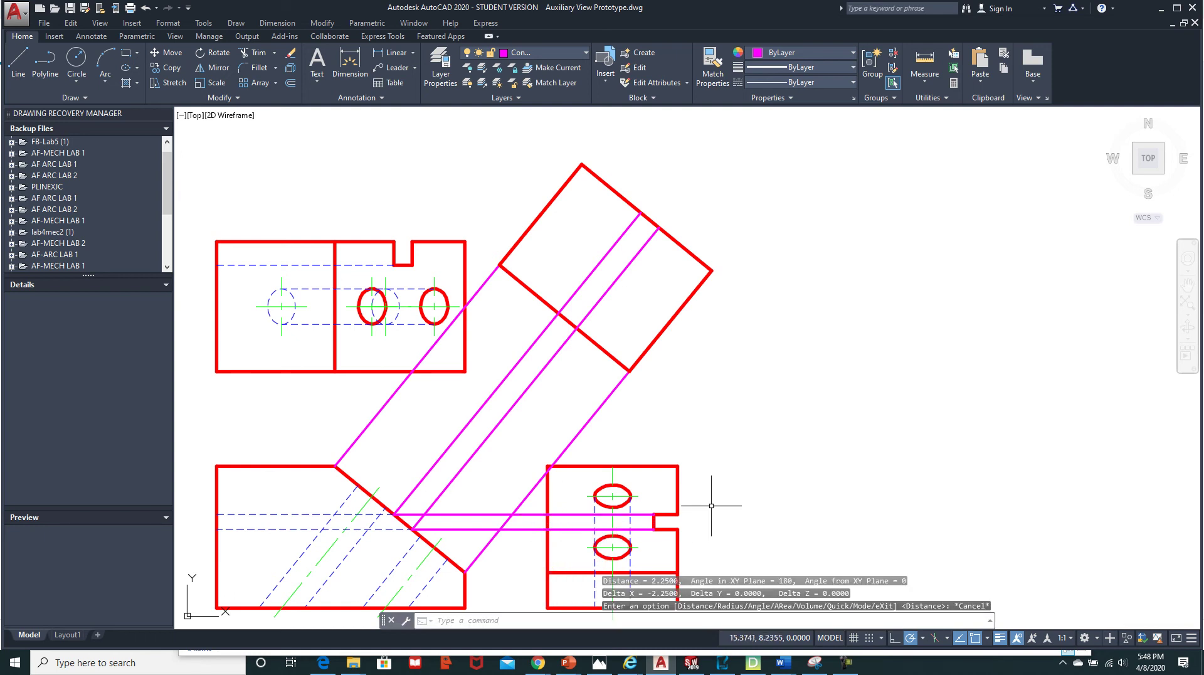
Take a second distance reading from the right view's left edge and recentre the auxiliary view
{"action": "middle_click_drag", "start_coordinate": [722, 512], "coordinate": [731, 401]}
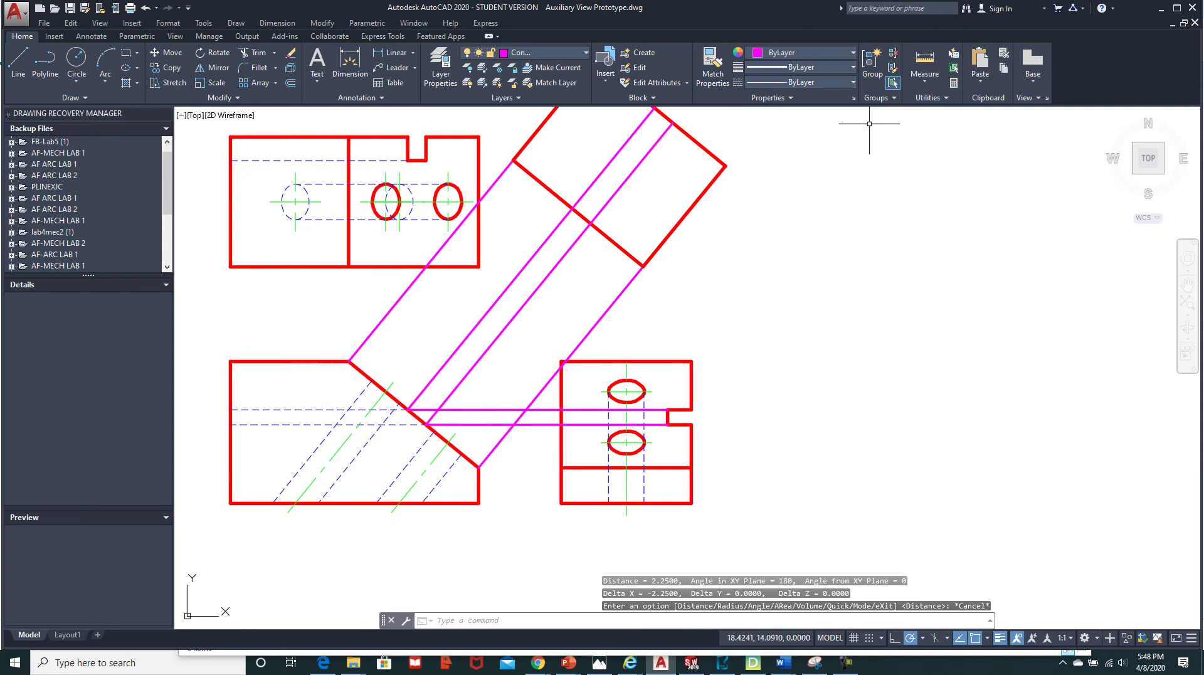
{"action": "left_click", "coordinate": [924, 75]}
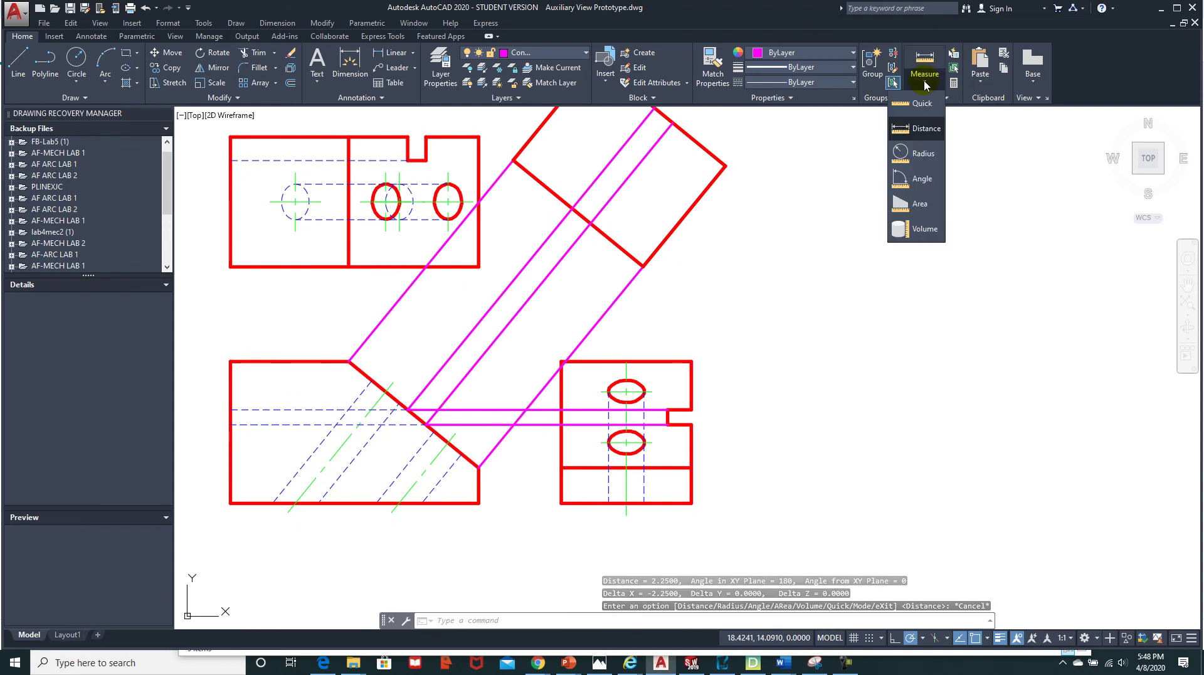
{"action": "left_click", "coordinate": [925, 130]}
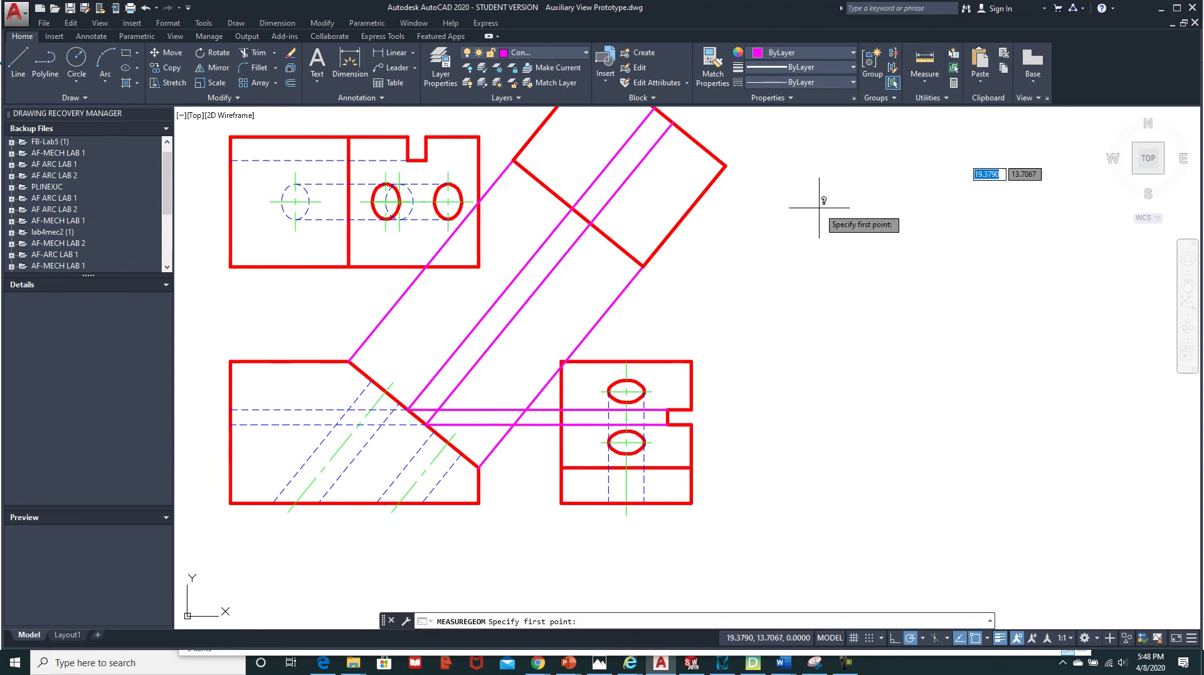
{"action": "left_click", "coordinate": [562, 410]}
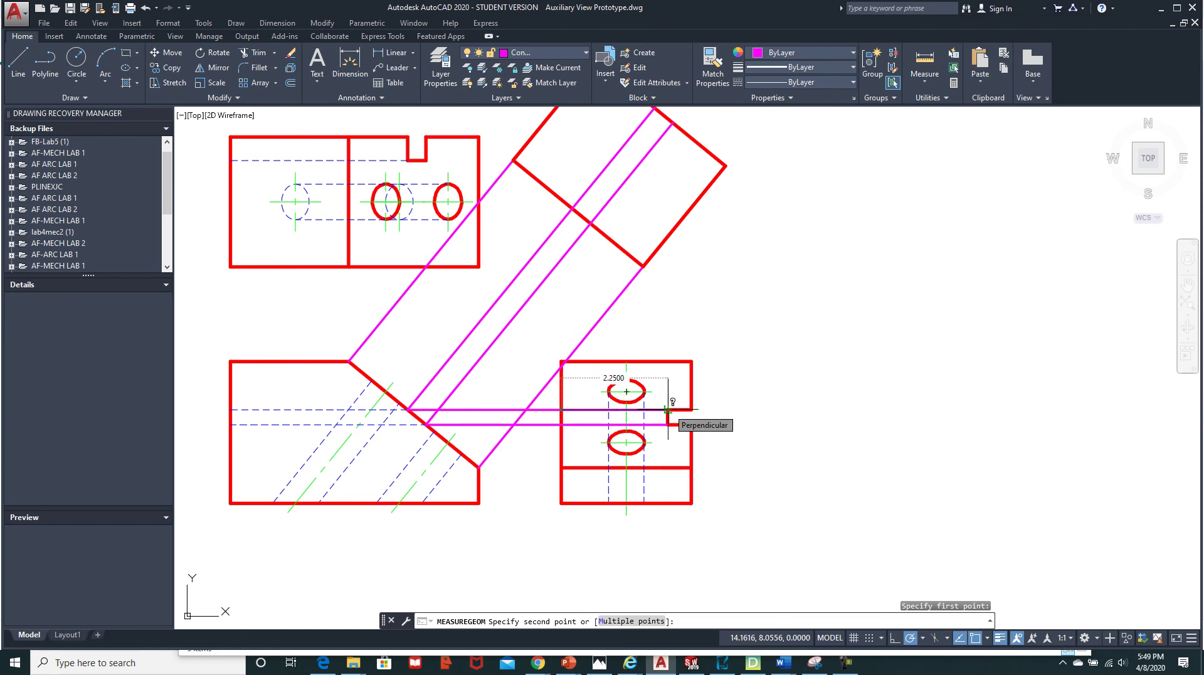
{"action": "key", "text": "Escape"}
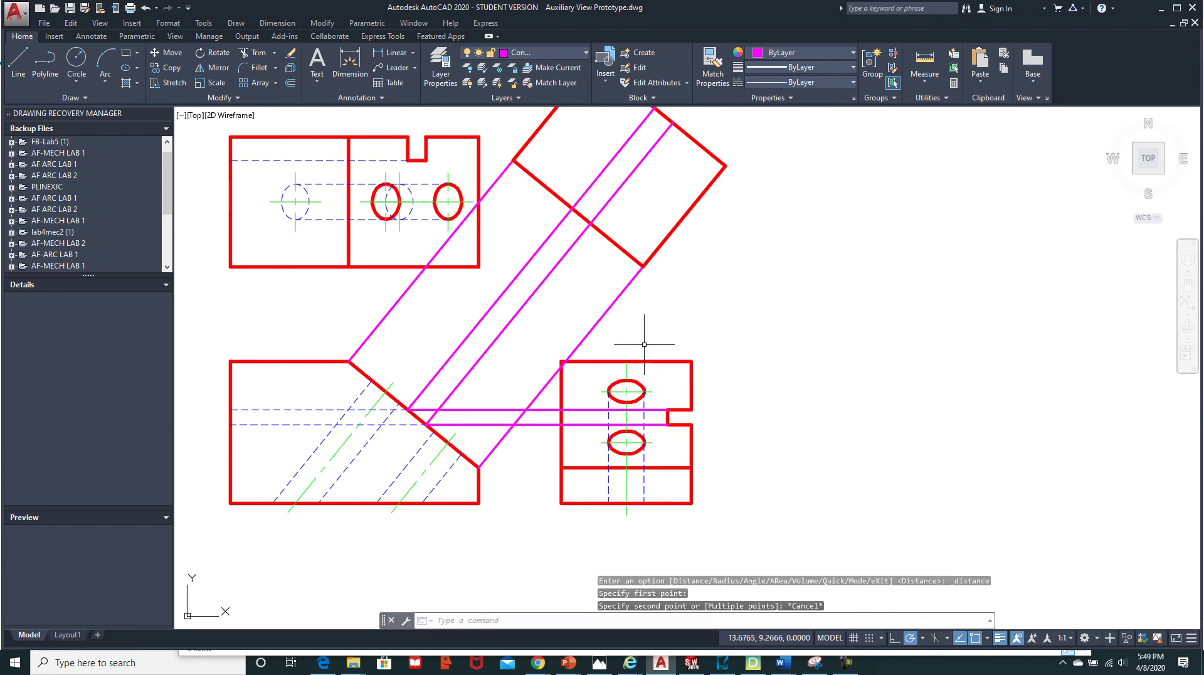
{"action": "middle_click_drag", "start_coordinate": [680, 261], "coordinate": [546, 391]}
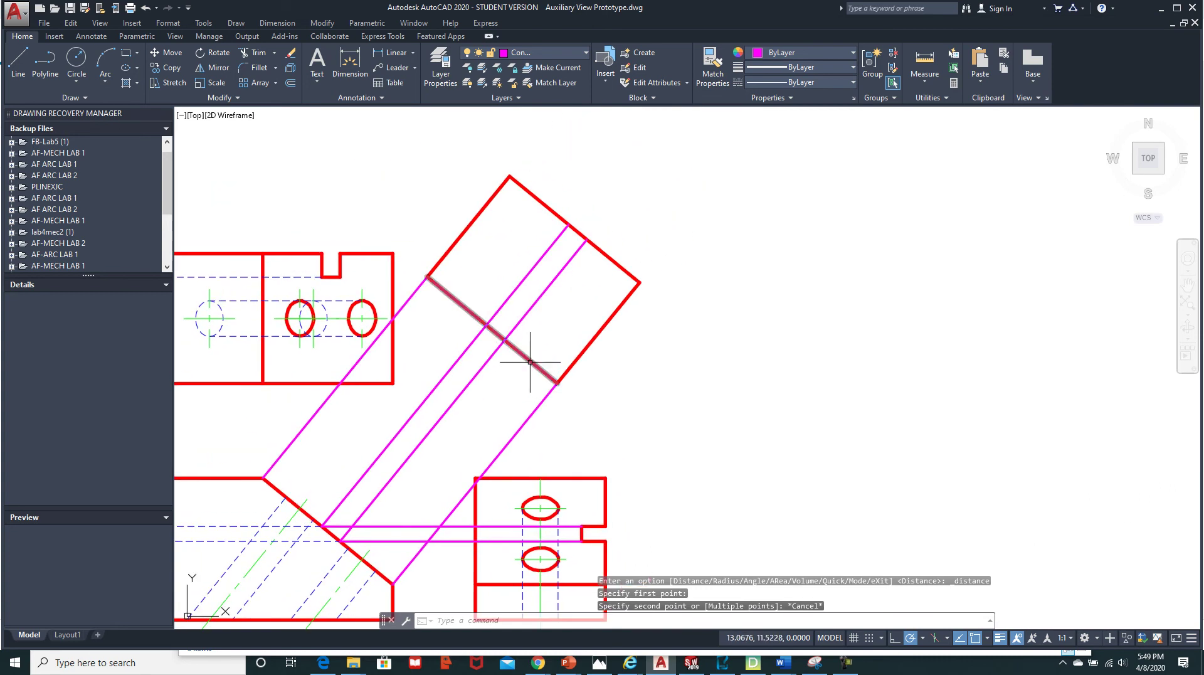
Offset the auxiliary view's lower-left edge 2.25 units toward the top
{"action": "type", "text": "o"}
{"action": "key", "text": "space"}
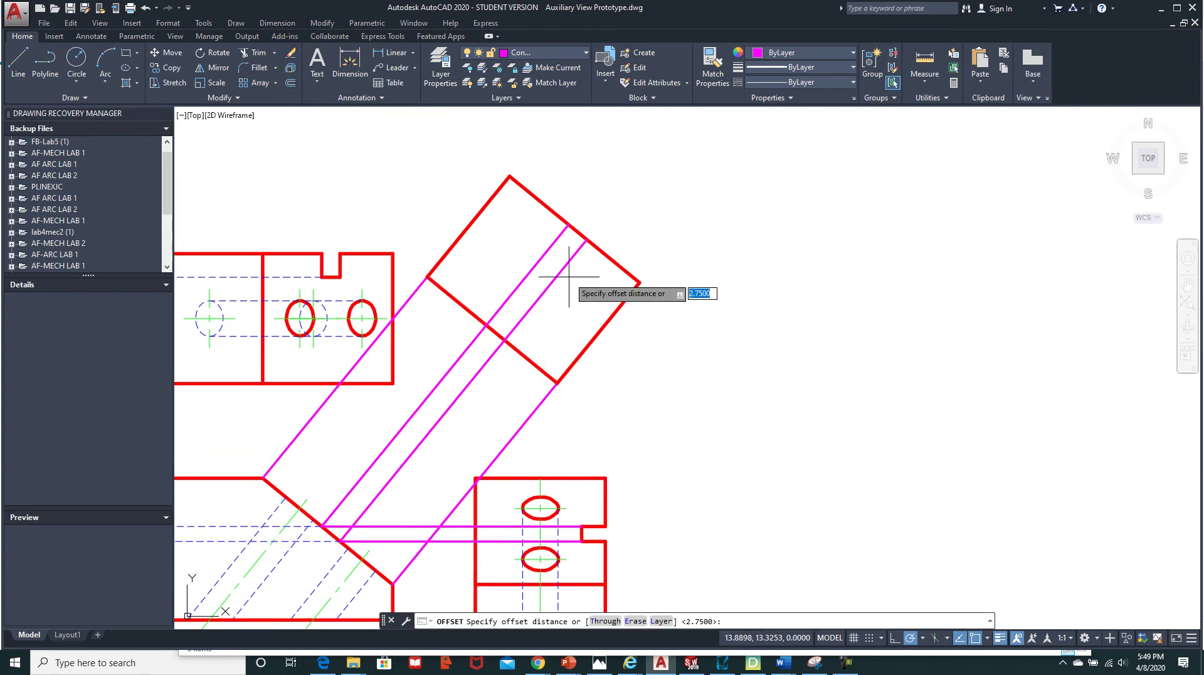
{"action": "type", "text": "2.25"}
{"action": "key", "text": "Return"}
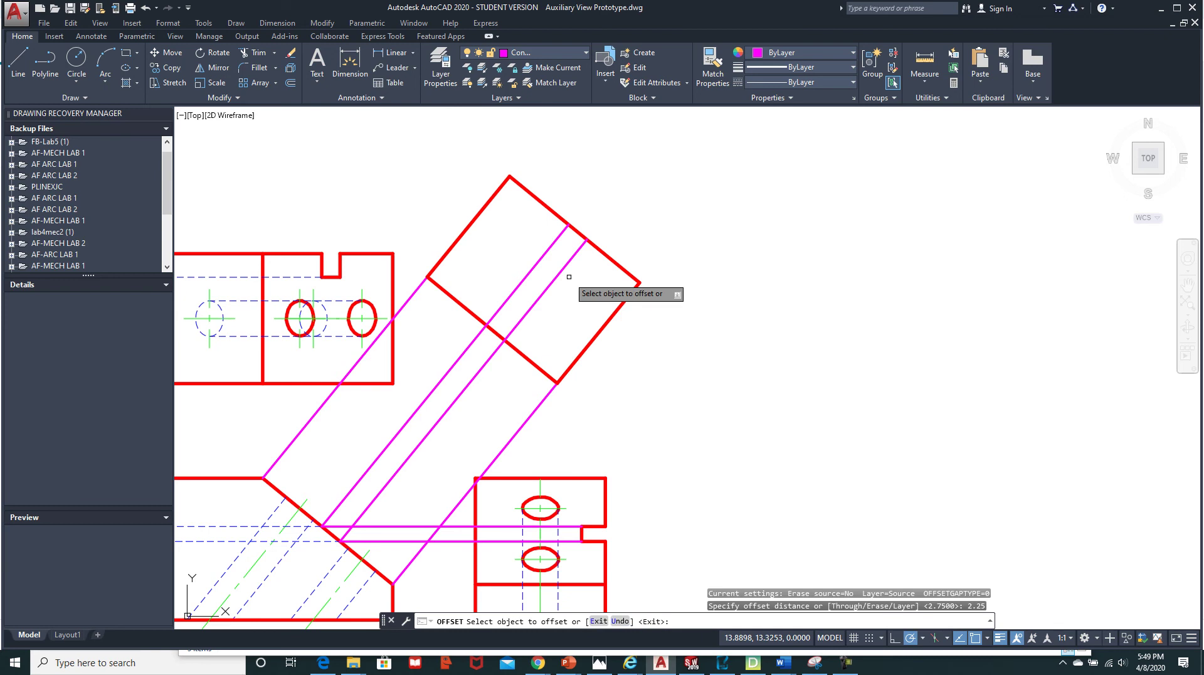
{"action": "left_click", "coordinate": [475, 317]}
{"action": "left_click", "coordinate": [493, 275]}
{"action": "key", "text": "Escape"}
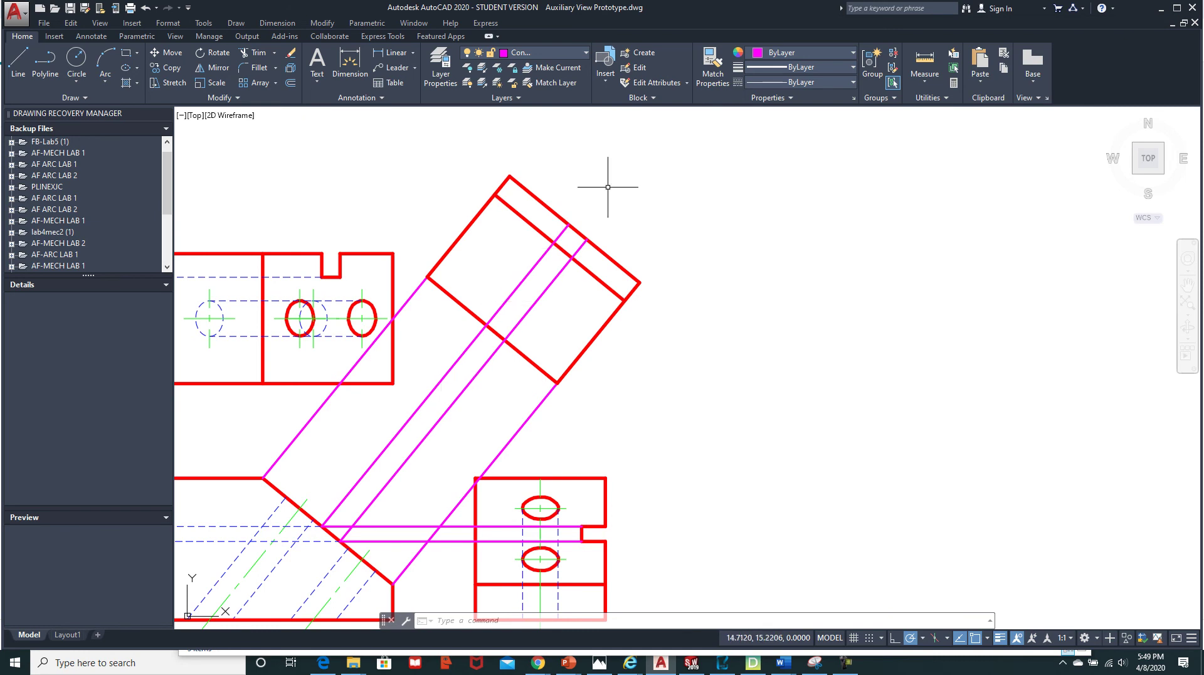
Match the red outline's properties onto the inclined and middle magenta lines
{"action": "left_click", "coordinate": [701, 74]}
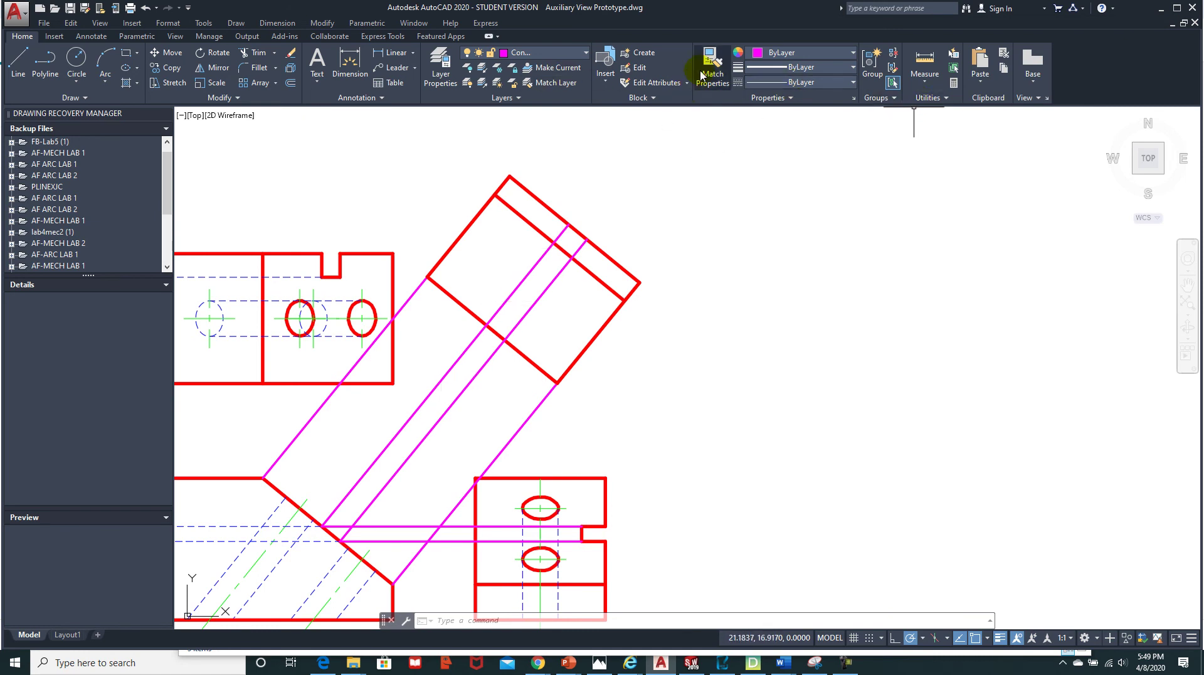
{"action": "left_click", "coordinate": [593, 276]}
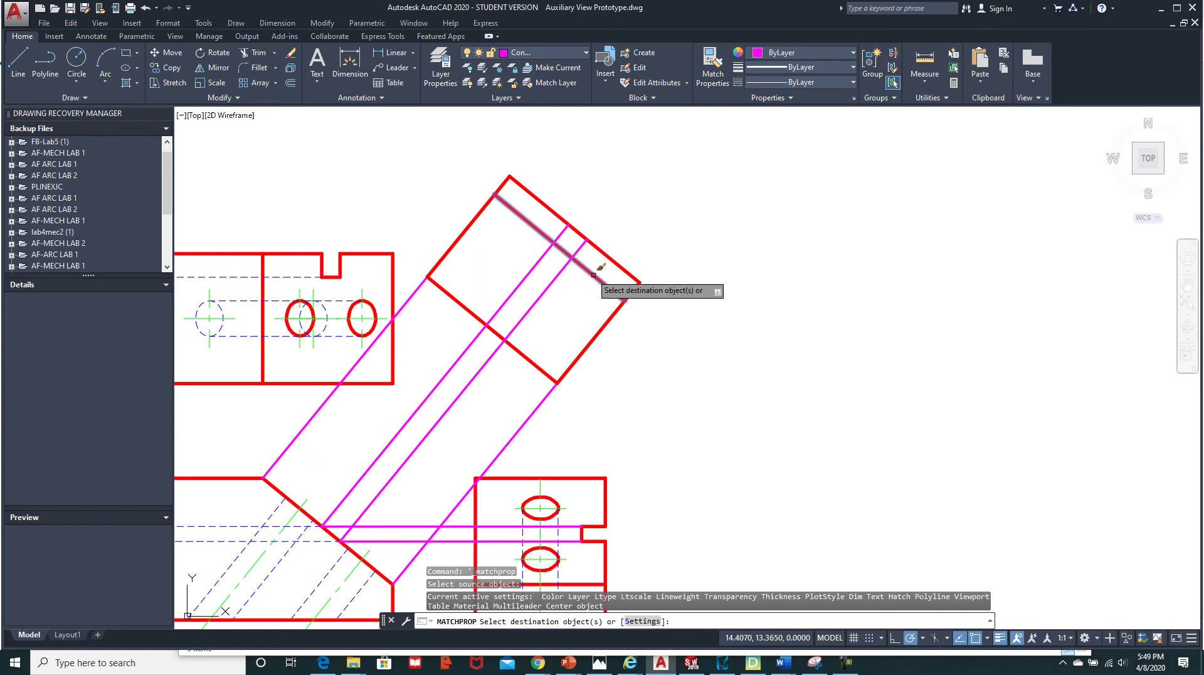
{"action": "left_click", "coordinate": [579, 252]}
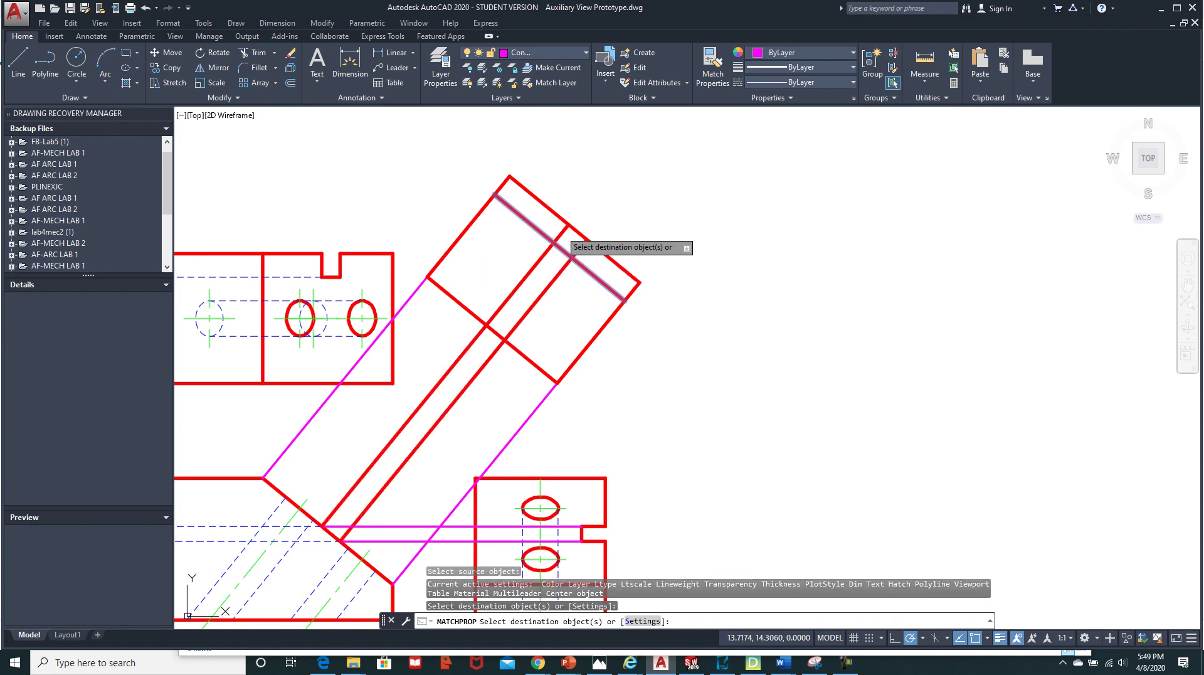
{"action": "left_click", "coordinate": [563, 228]}
{"action": "key", "text": "Escape"}
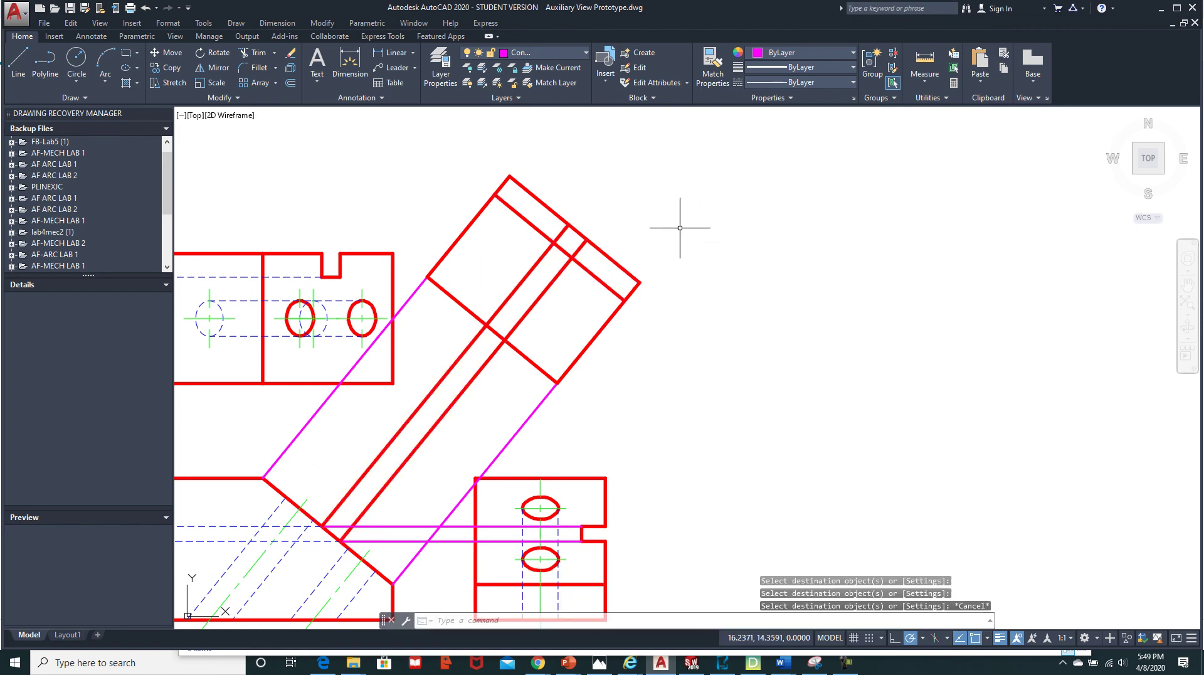
Trim the projection line below the new offset line
{"action": "left_click", "coordinate": [250, 56]}
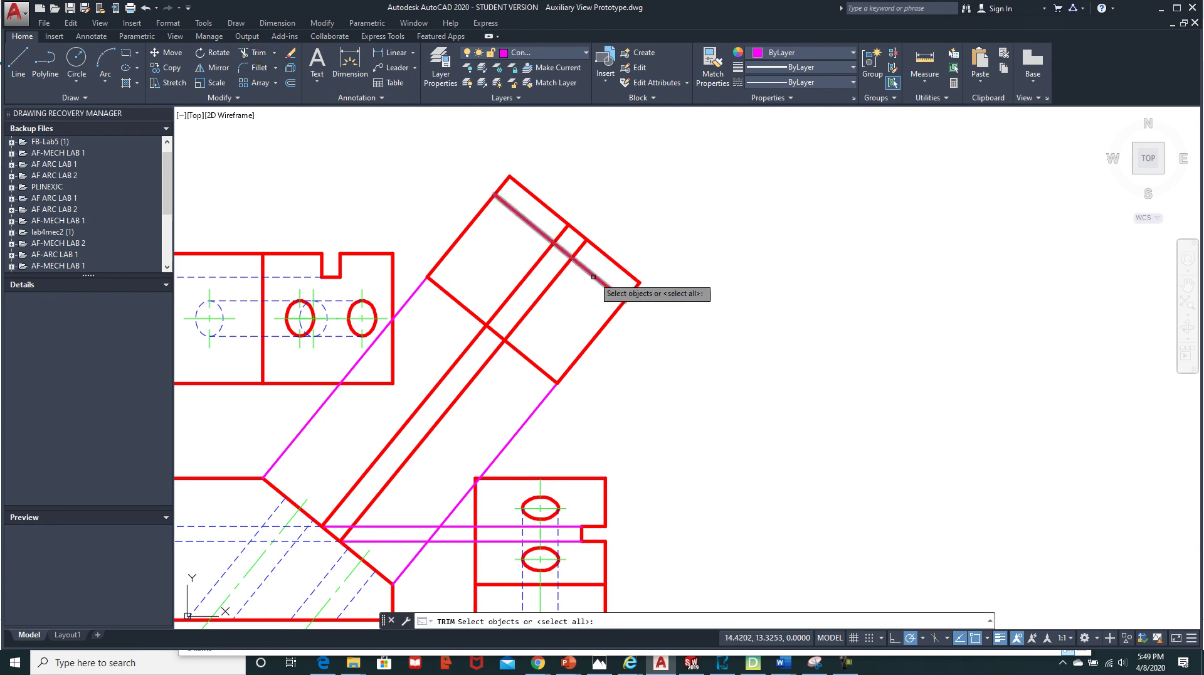
{"action": "left_click", "coordinate": [597, 277]}
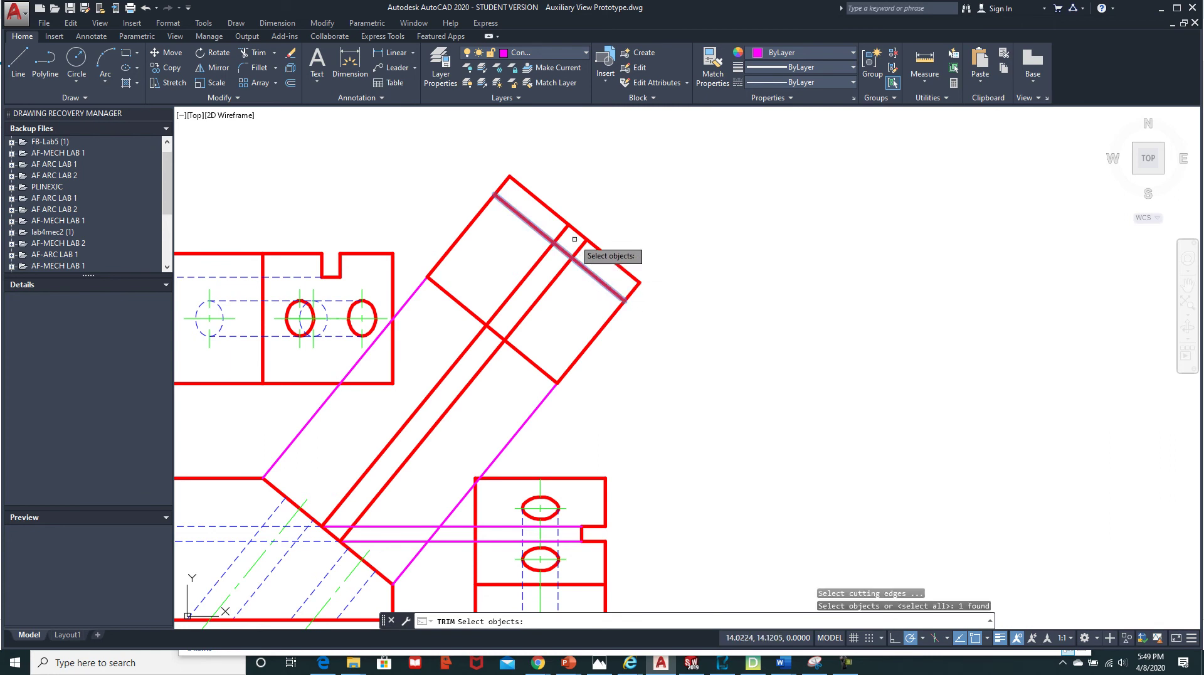
{"action": "key", "text": "Return"}
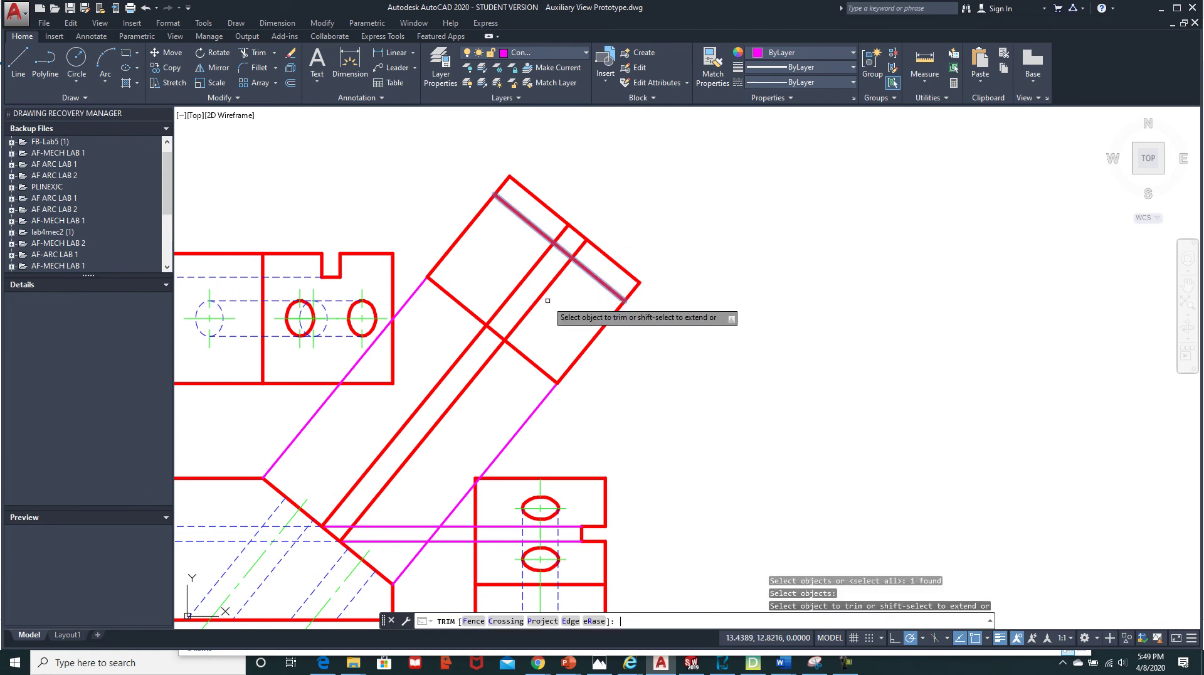
{"action": "left_click", "coordinate": [552, 253]}
{"action": "key", "text": "Return"}
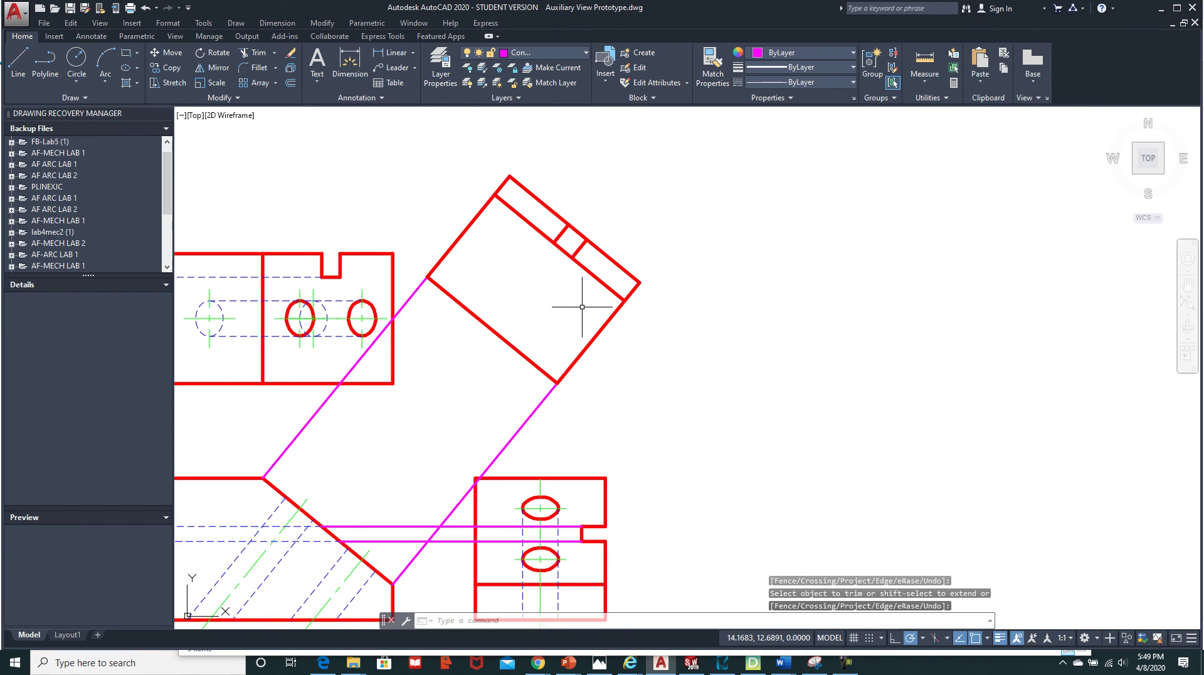
Trim the inner parallel line segments and open the notch in the upper edge
{"action": "left_click", "coordinate": [259, 57]}
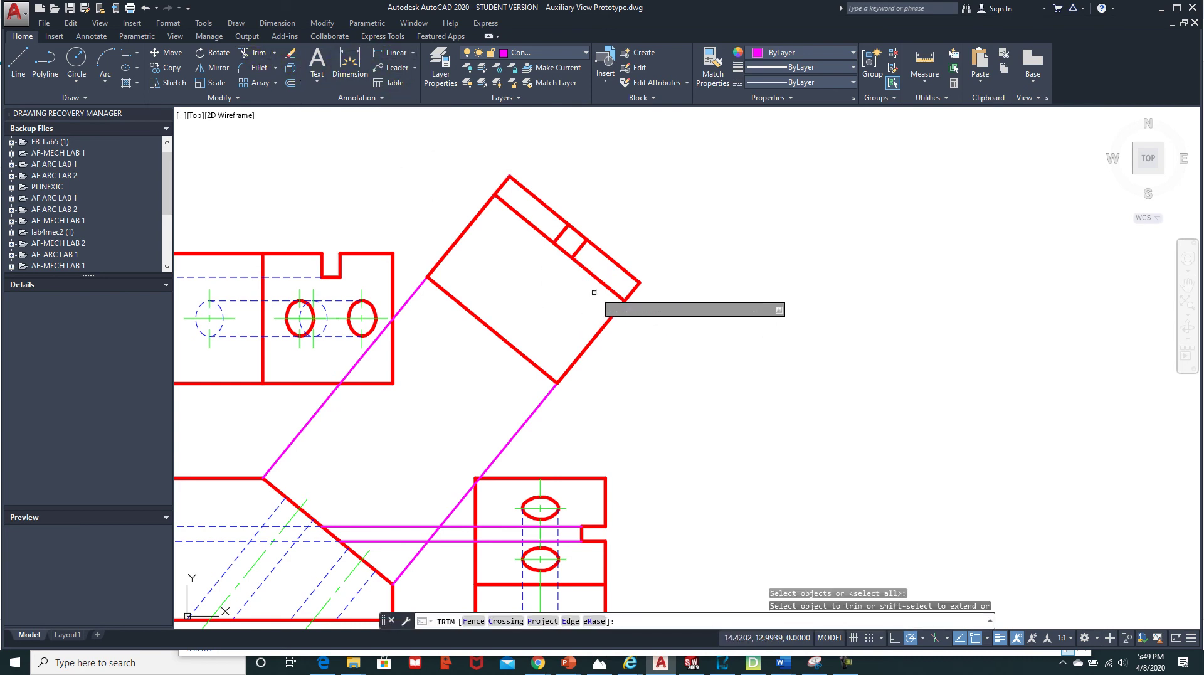
{"action": "left_click", "coordinate": [591, 272]}
{"action": "left_click", "coordinate": [537, 229]}
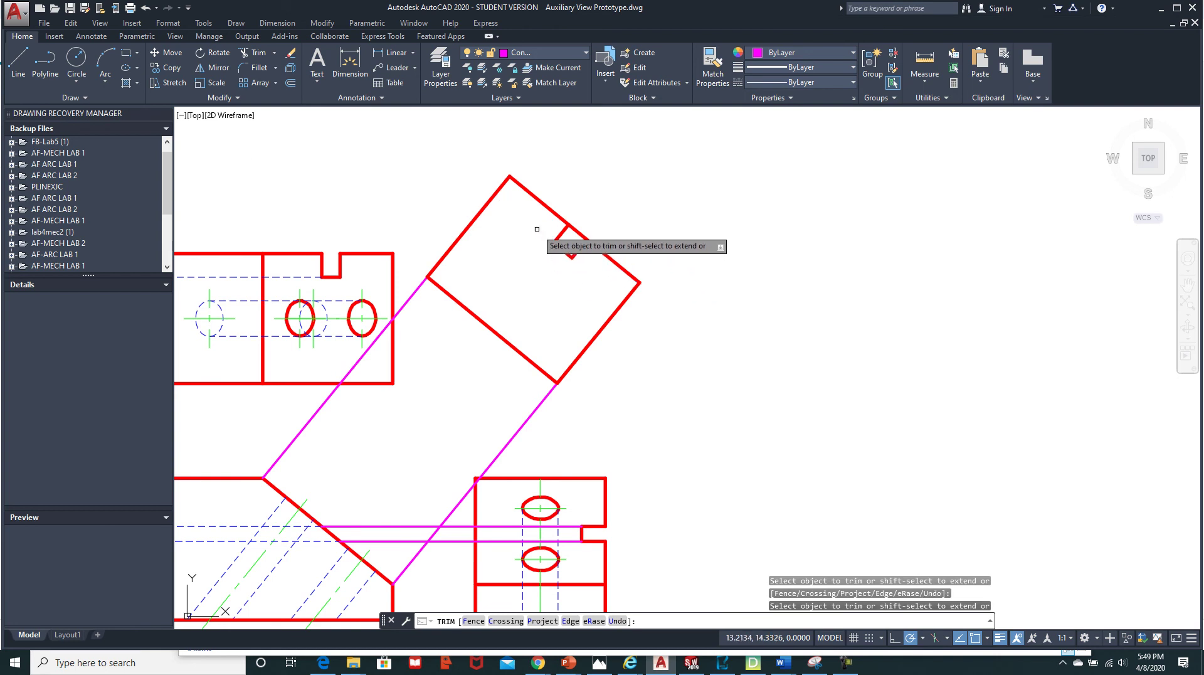
{"action": "left_click", "coordinate": [574, 228]}
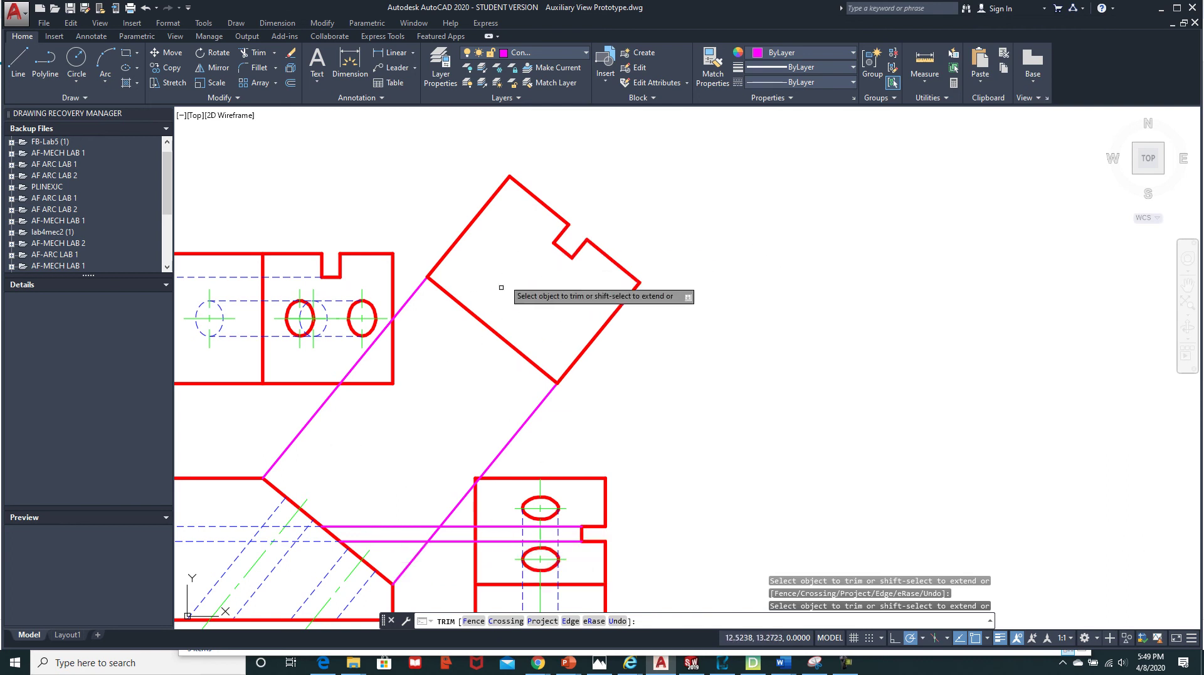
{"action": "key", "text": "Escape"}
{"action": "middle_click_drag", "start_coordinate": [611, 474], "coordinate": [704, 389]}
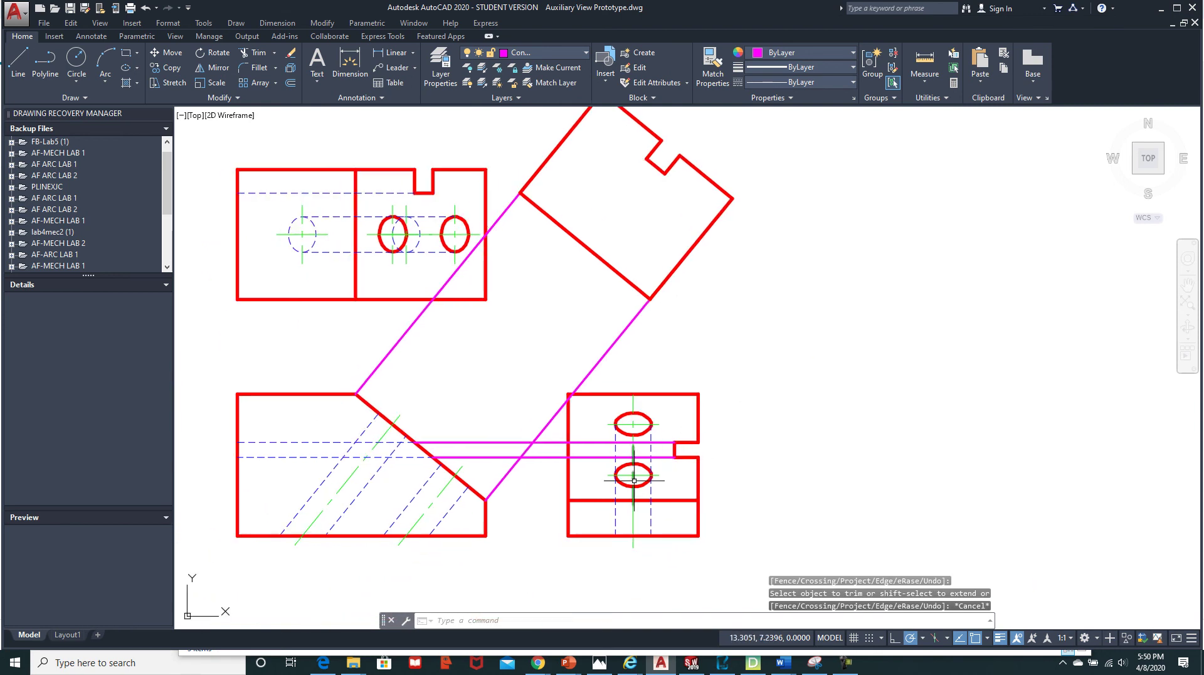
Draw a projection line from the lower hole's centre, squared into the auxiliary view
{"action": "left_click", "coordinate": [17, 67]}
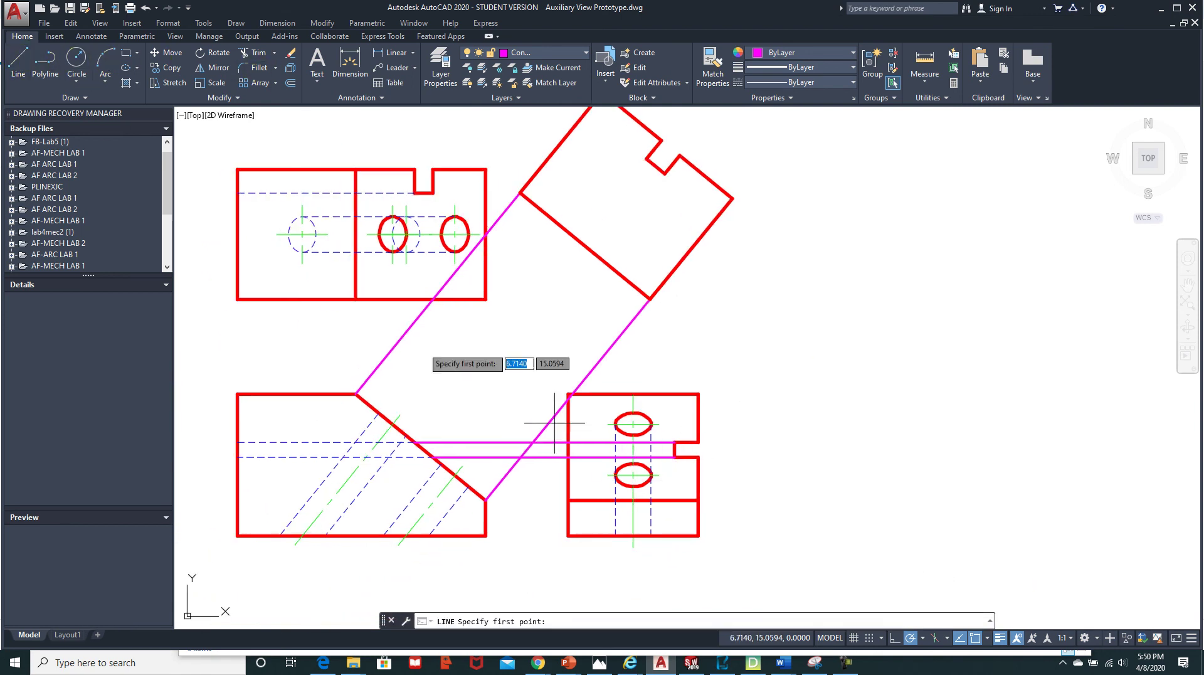
{"action": "left_click", "coordinate": [634, 474]}
{"action": "left_click", "coordinate": [455, 475]}
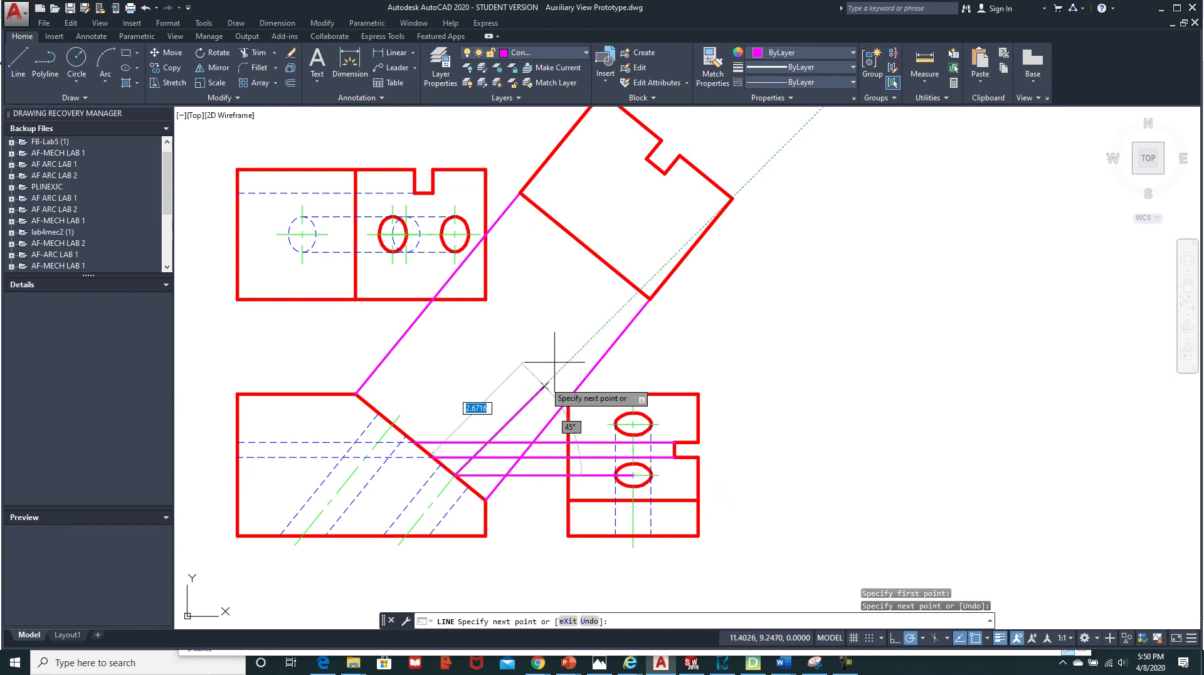
{"action": "left_click", "coordinate": [705, 178]}
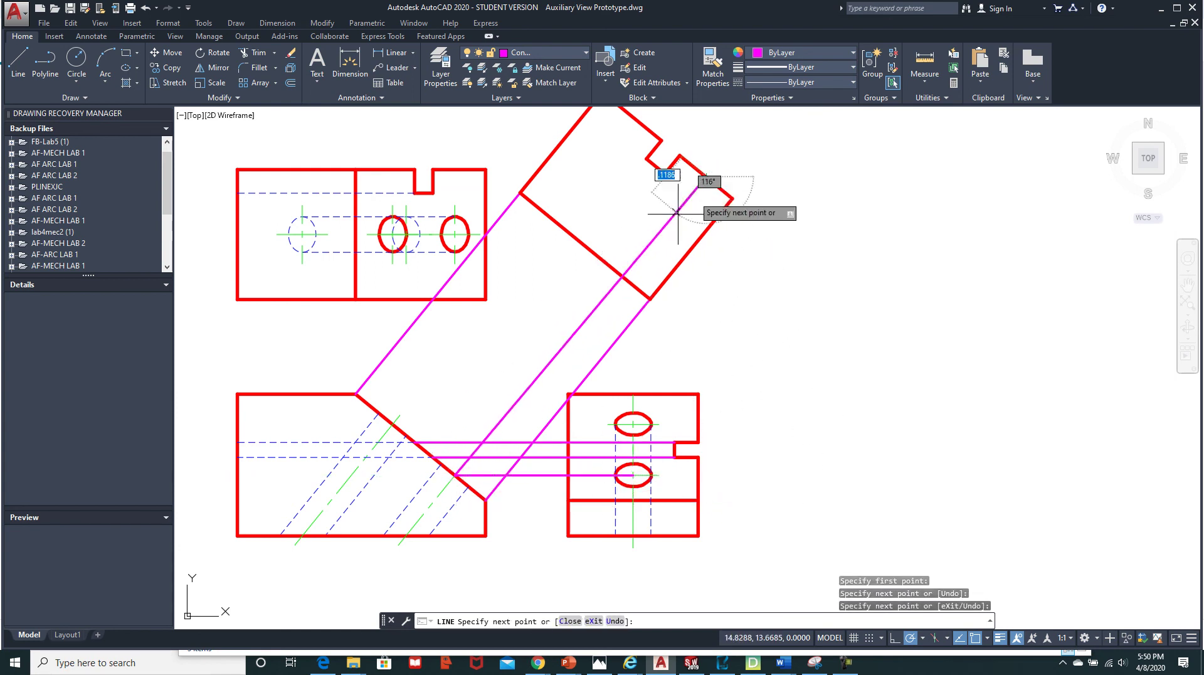
{"action": "type", "text": "u"}
{"action": "key", "text": "Return"}
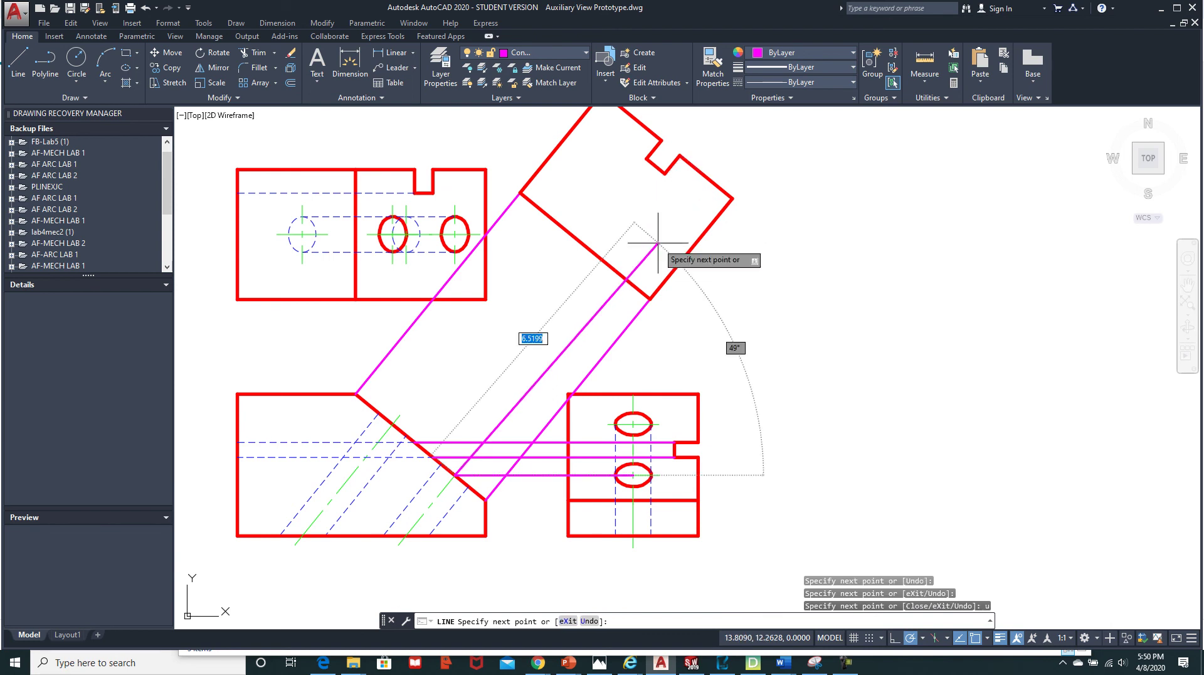
{"action": "left_click", "coordinate": [702, 173]}
{"action": "key", "text": "Escape"}
Draw a projection line from the front view's slanted edge to the auxiliary view's top corner
{"action": "left_click", "coordinate": [19, 60]}
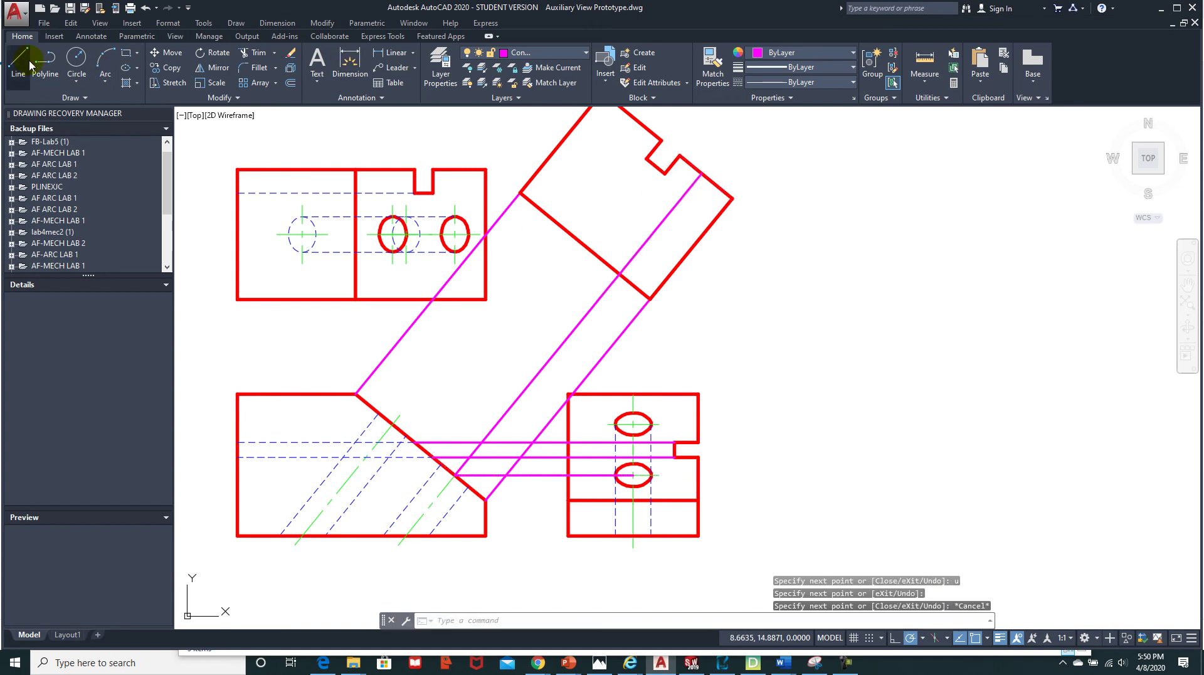
{"action": "left_click", "coordinate": [393, 423]}
{"action": "middle_click_drag", "start_coordinate": [592, 149], "coordinate": [552, 255]}
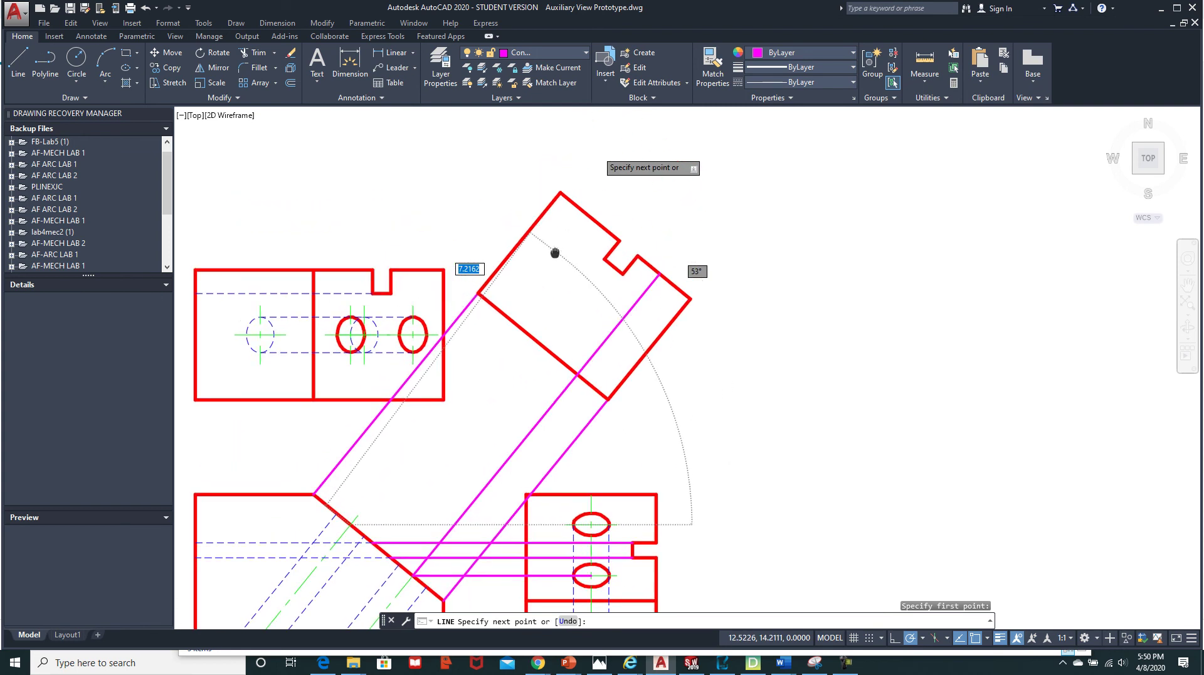
{"action": "left_click", "coordinate": [598, 222]}
{"action": "key", "text": "Escape"}
{"action": "middle_click_drag", "start_coordinate": [698, 484], "coordinate": [801, 408]}
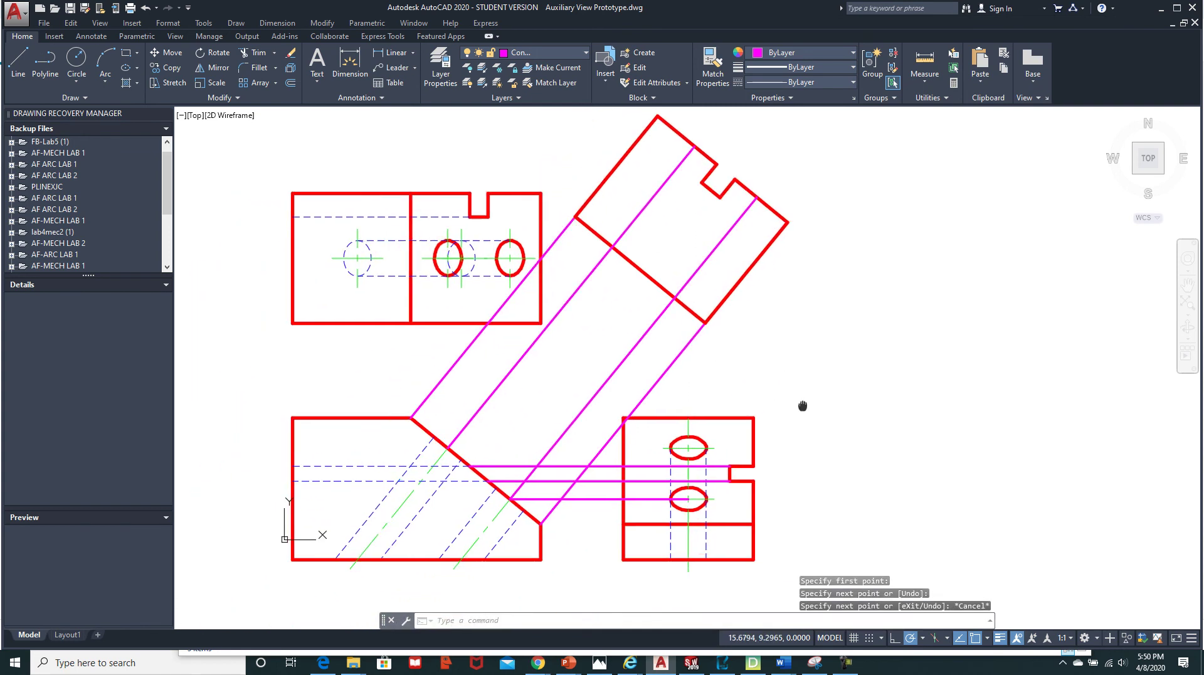
{"action": "left_click", "coordinate": [924, 85]}
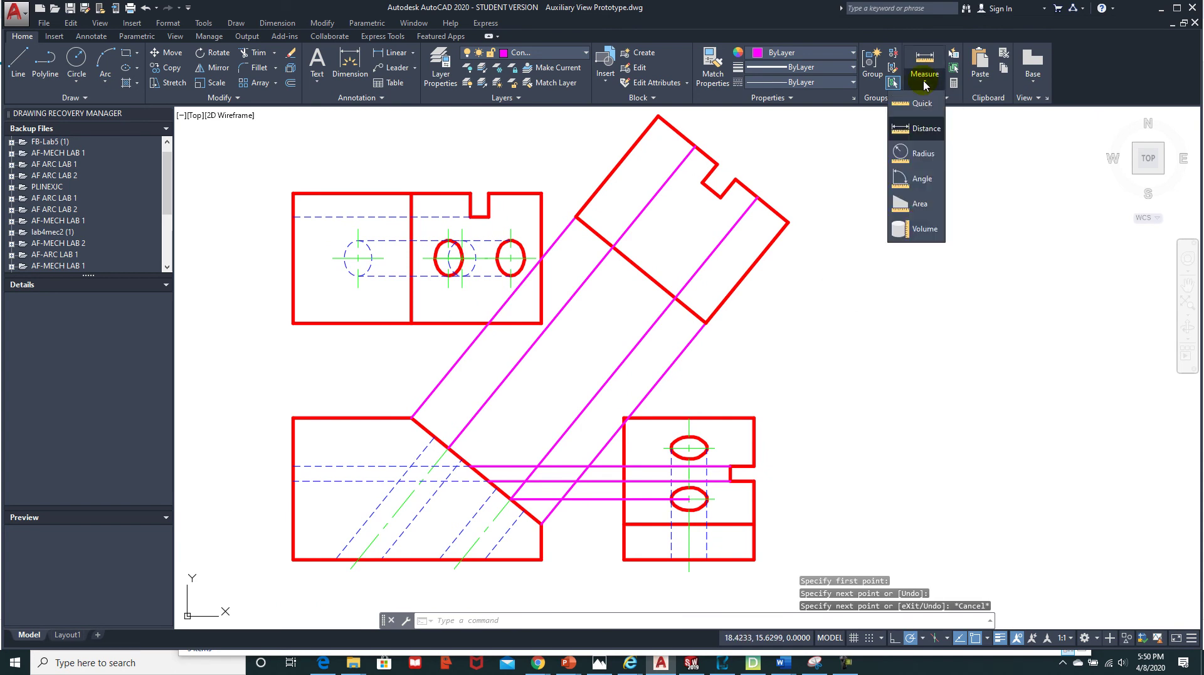
{"action": "left_click", "coordinate": [921, 118]}
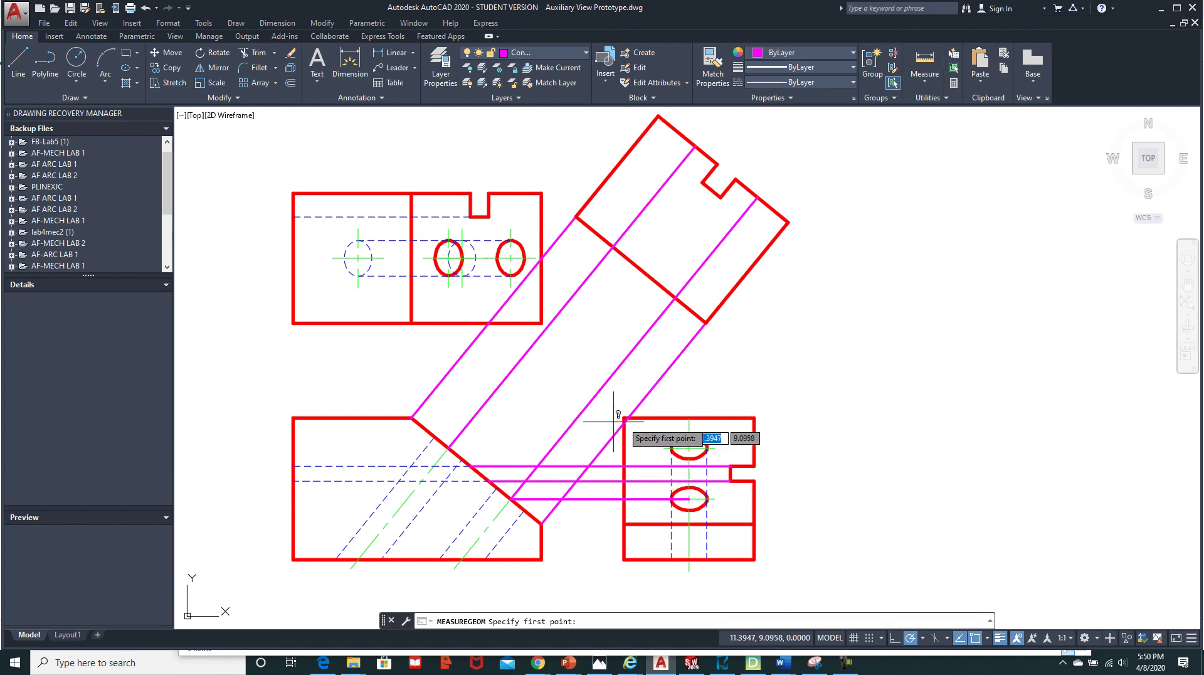
{"action": "scroll", "coordinate": [640, 480], "scroll_direction": "up", "scroll_amount": 2}
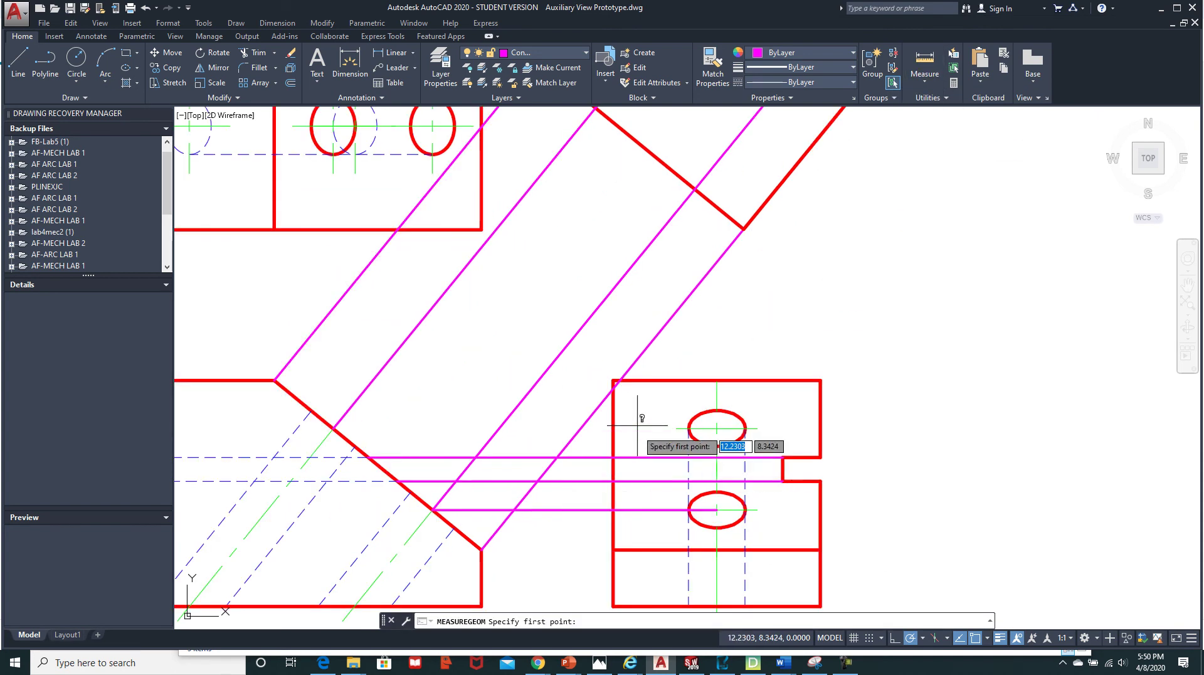
{"action": "left_click", "coordinate": [614, 380]}
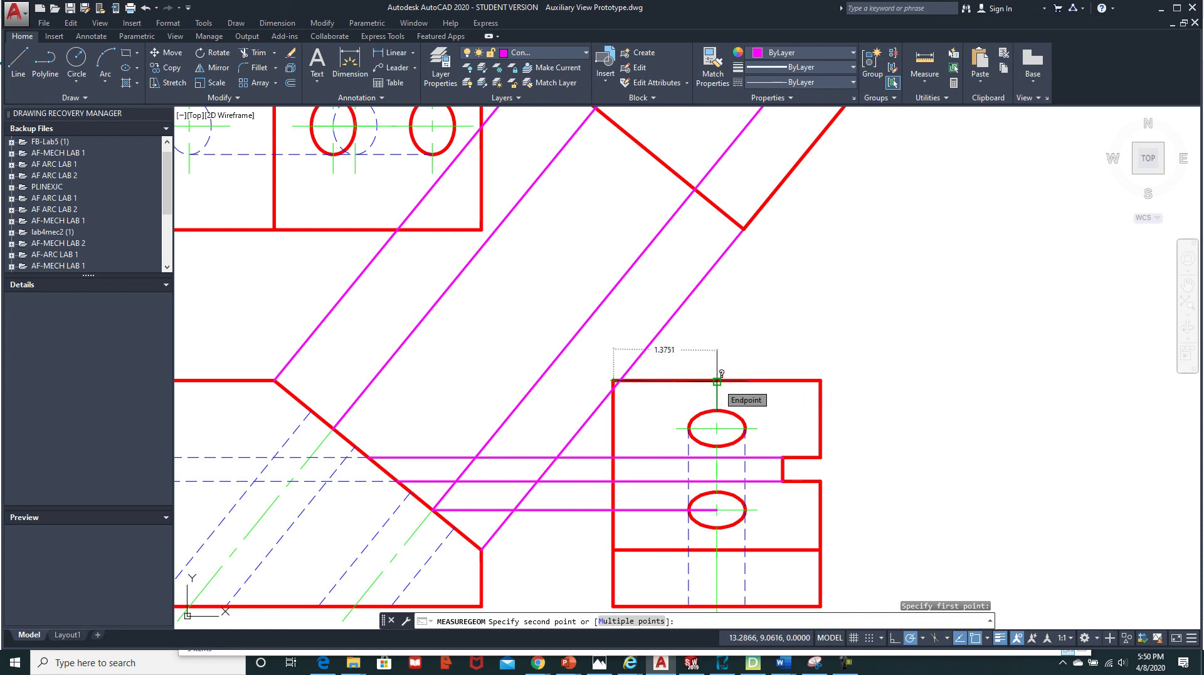
{"action": "key", "text": "Escape"}
{"action": "scroll", "coordinate": [624, 430], "scroll_direction": "up", "scroll_amount": 2}
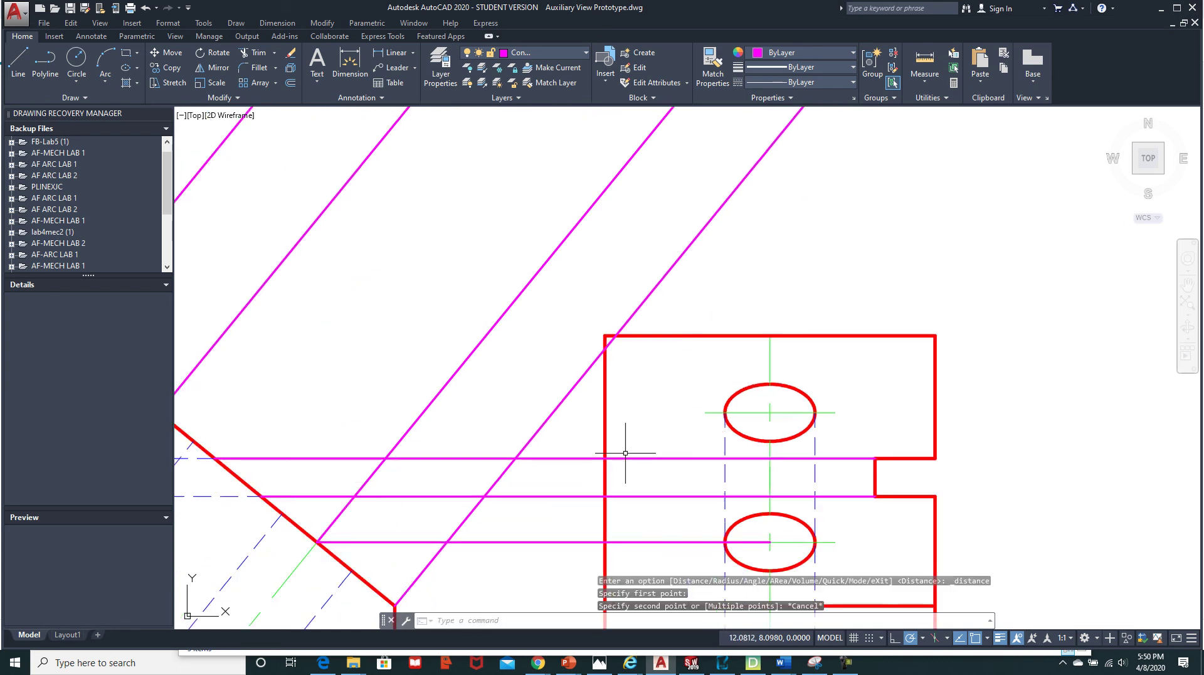
{"action": "middle_click_drag", "start_coordinate": [649, 430], "coordinate": [549, 315]}
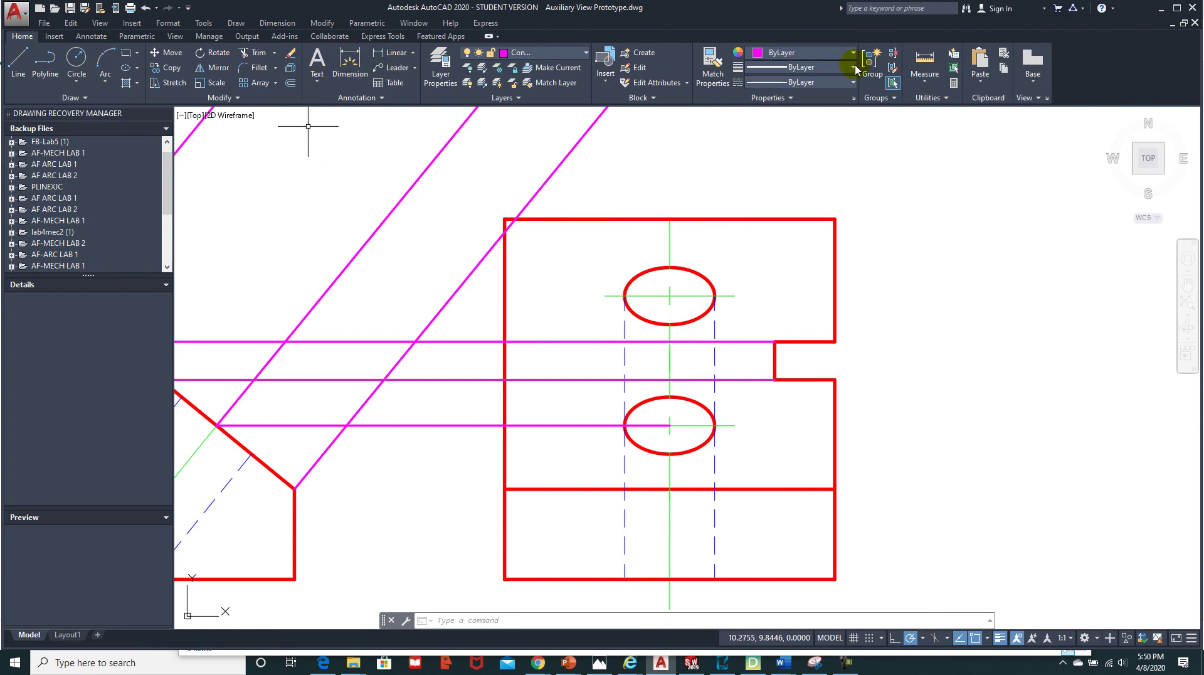
Add linear dimensions: 2.75 across the top edge and 1.38 from the left edge to the hole centreline
{"action": "left_click", "coordinate": [394, 53]}
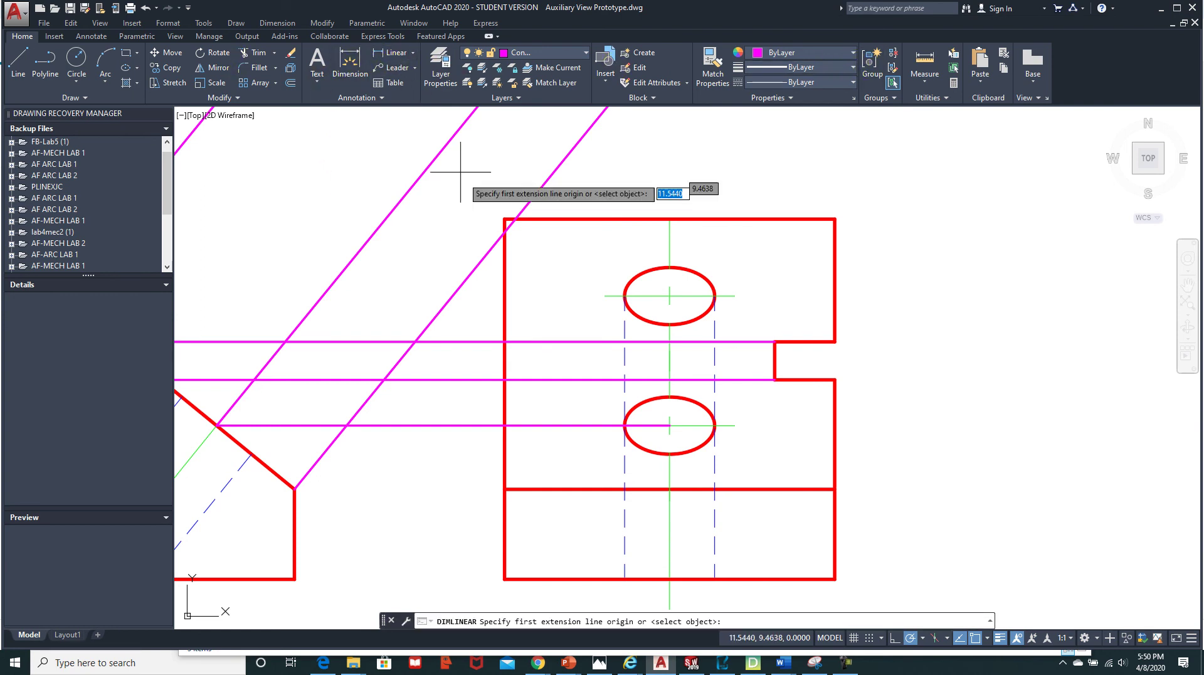
{"action": "left_click", "coordinate": [505, 219]}
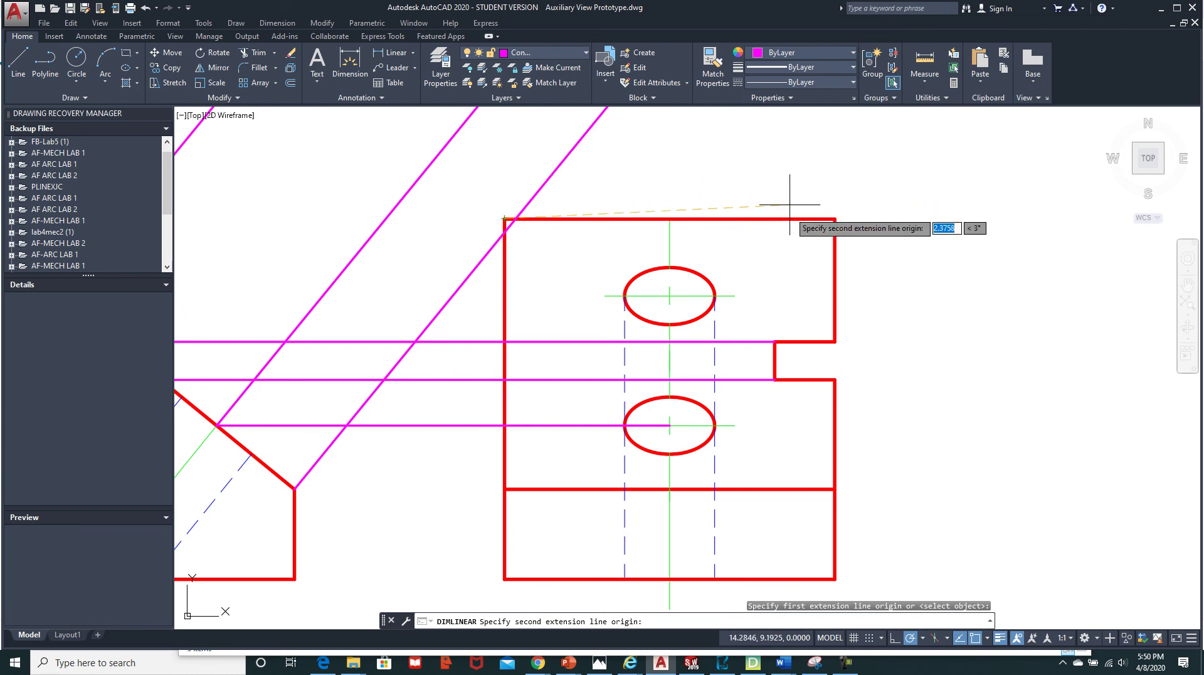
{"action": "left_click", "coordinate": [835, 218]}
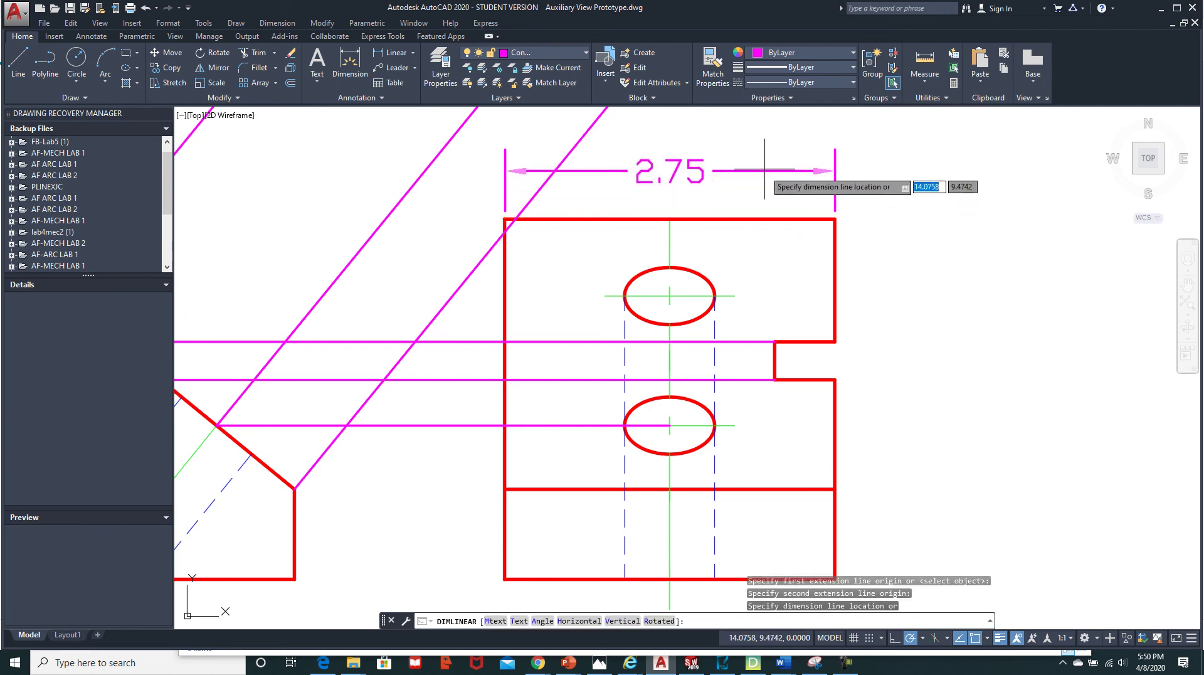
{"action": "left_click", "coordinate": [764, 145]}
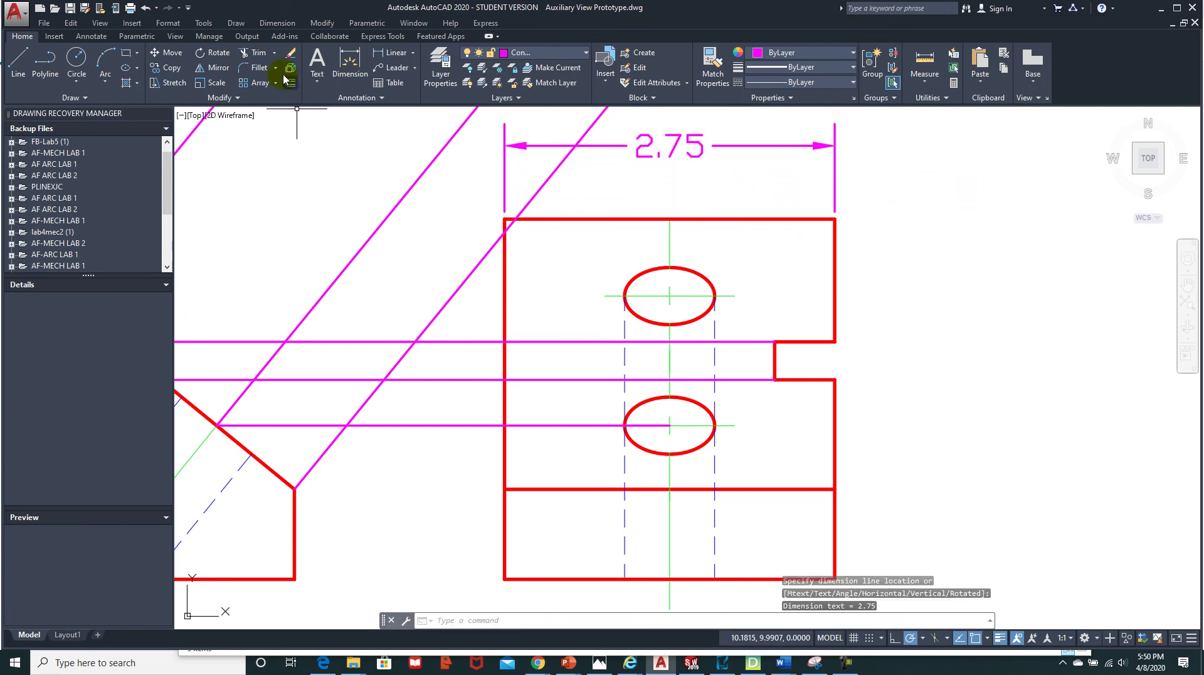
{"action": "left_click", "coordinate": [398, 57]}
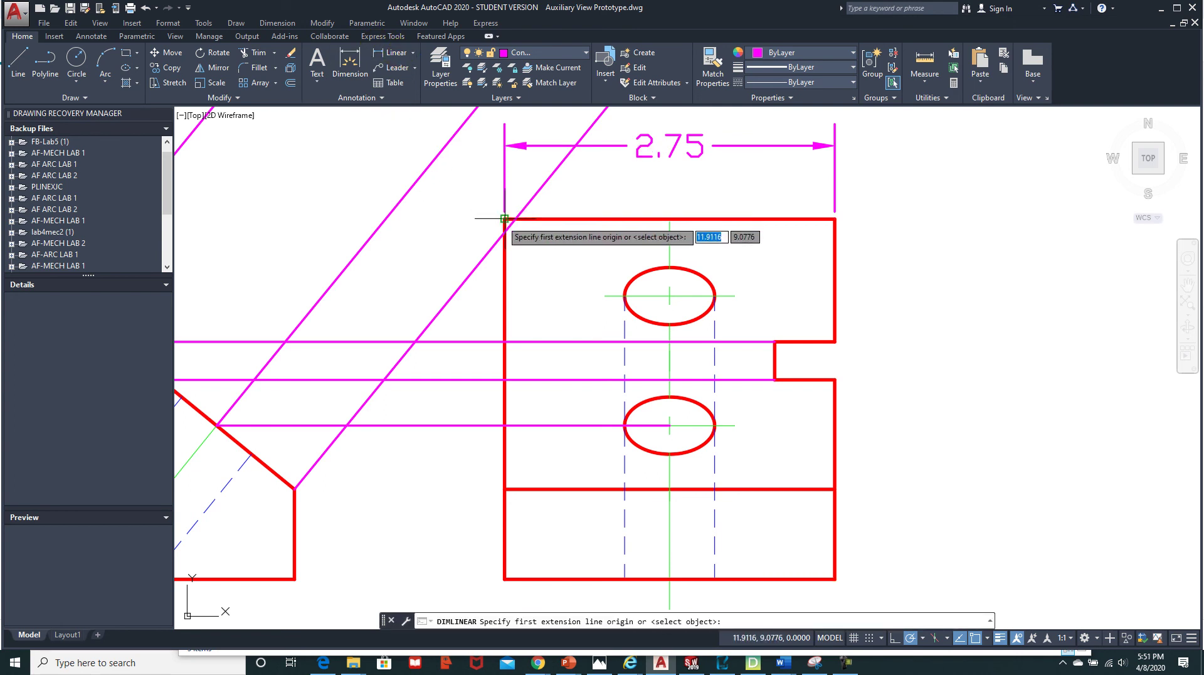
{"action": "left_click", "coordinate": [505, 218]}
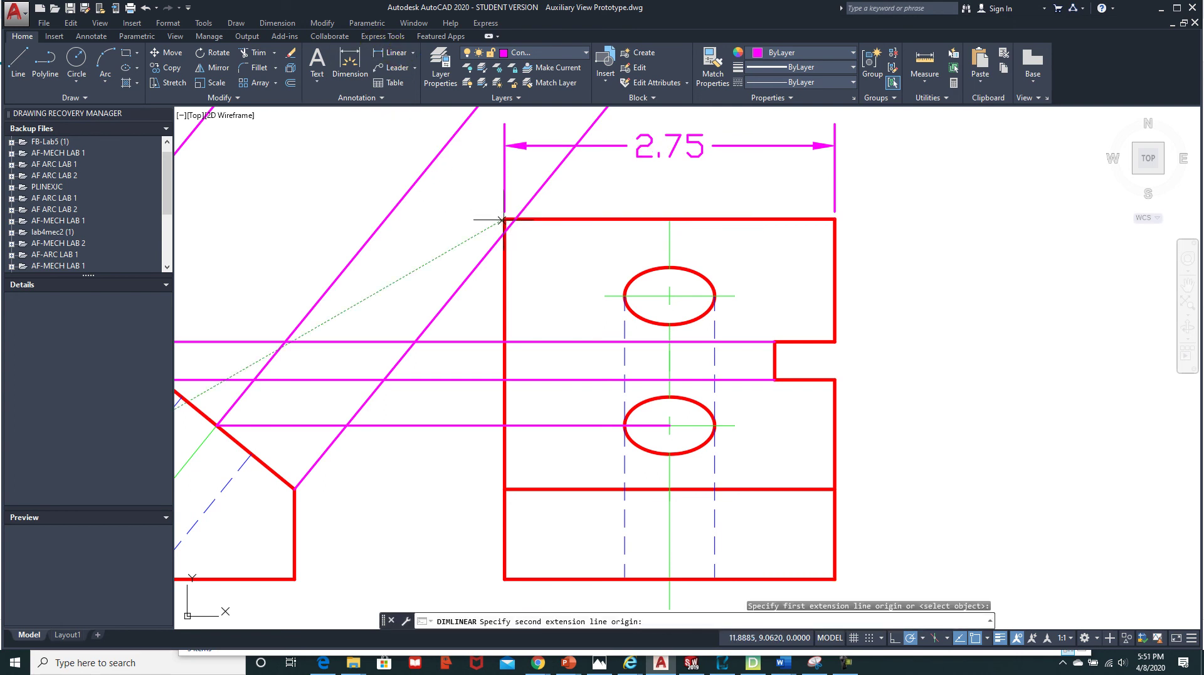
{"action": "left_click", "coordinate": [670, 219]}
{"action": "left_click", "coordinate": [668, 187]}
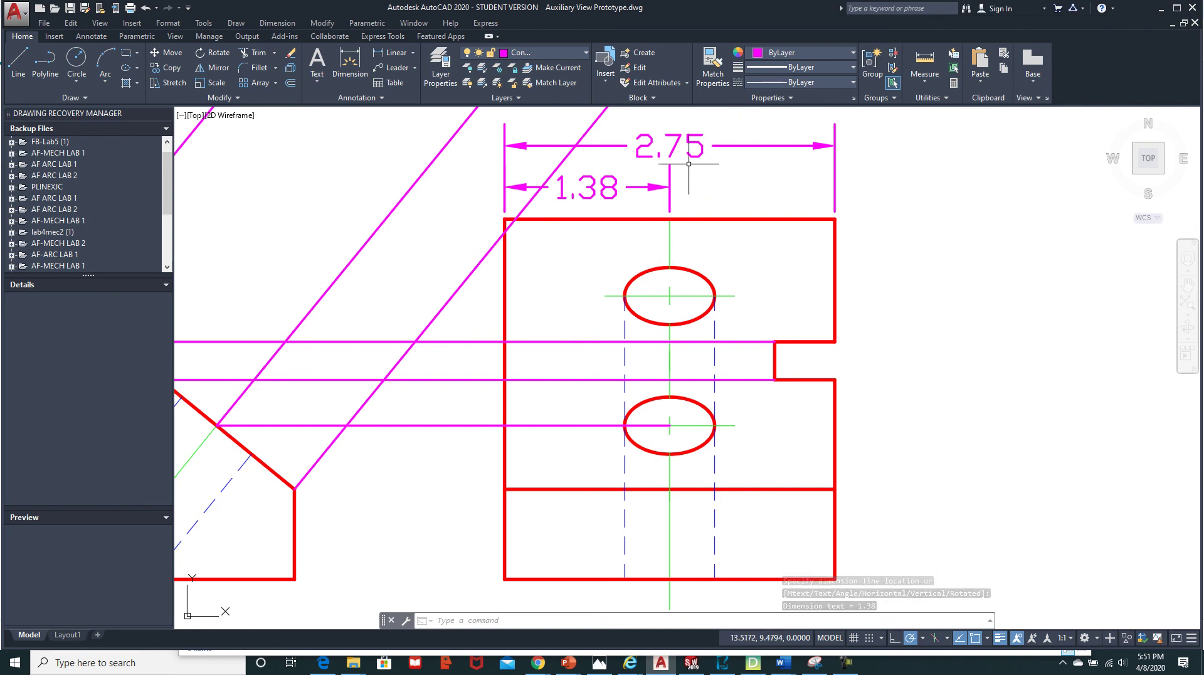
{"action": "left_click", "coordinate": [613, 195]}
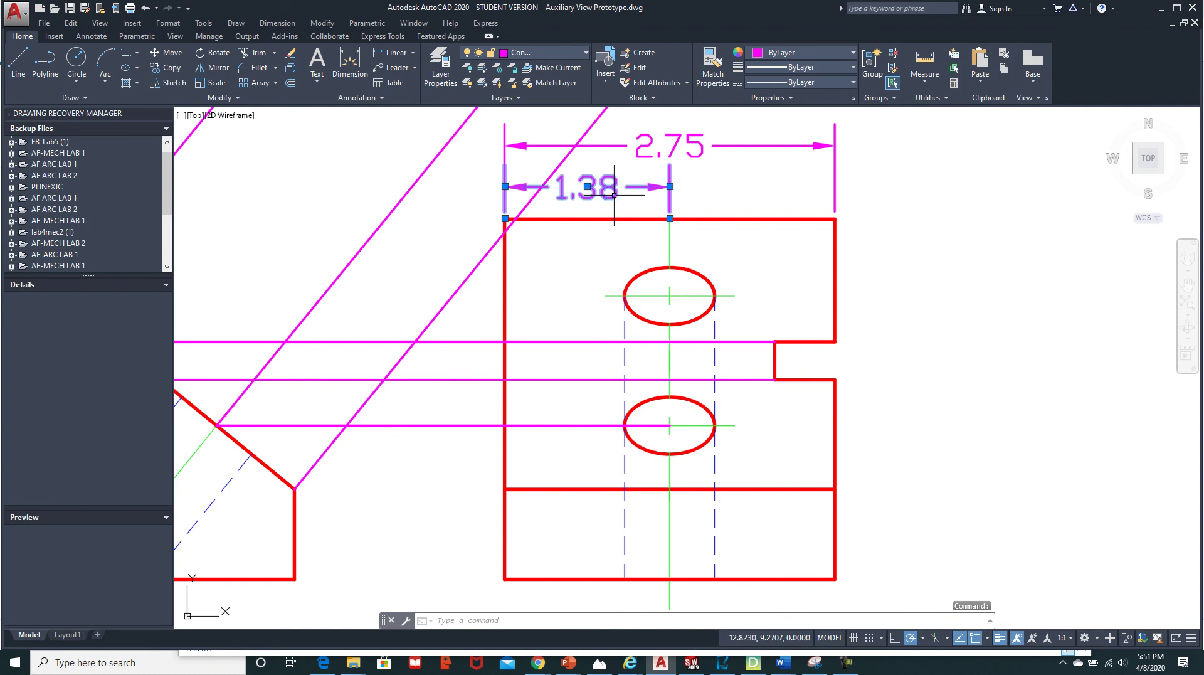
Set the 1.38 and 2.75 dimensions to 0.000 precision so they read 1.375 and 2.750
{"action": "right_click", "coordinate": [614, 195]}
{"action": "mouse_move", "coordinate": [637, 250]}
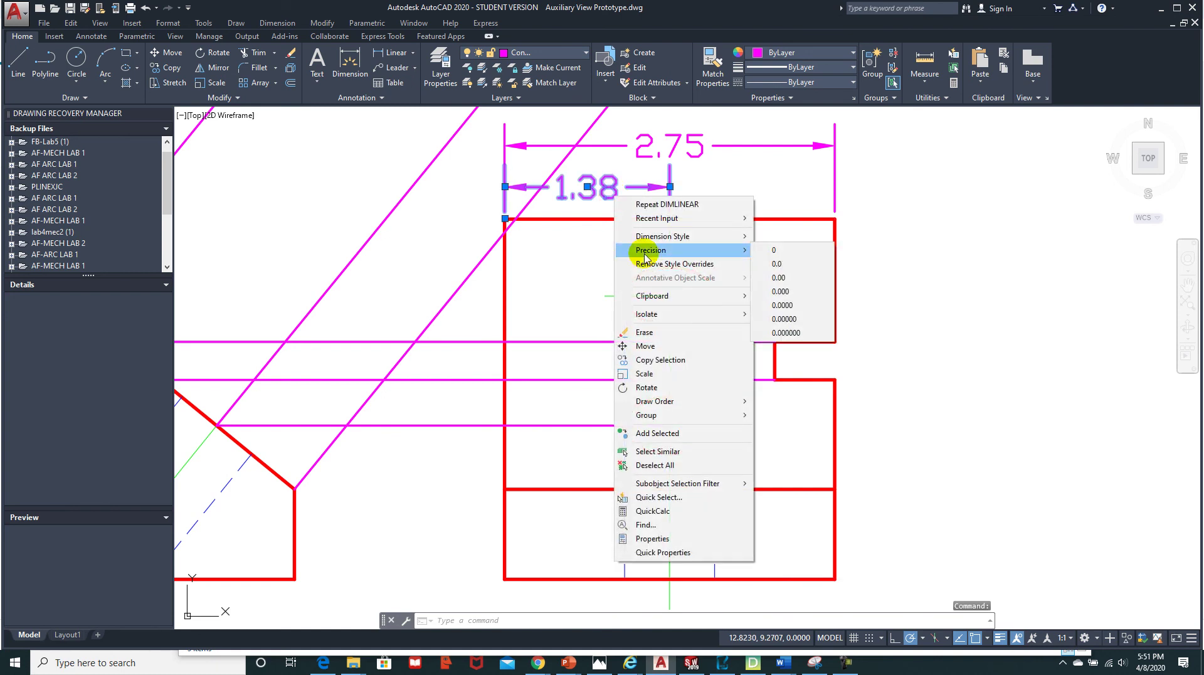
{"action": "left_click", "coordinate": [781, 291]}
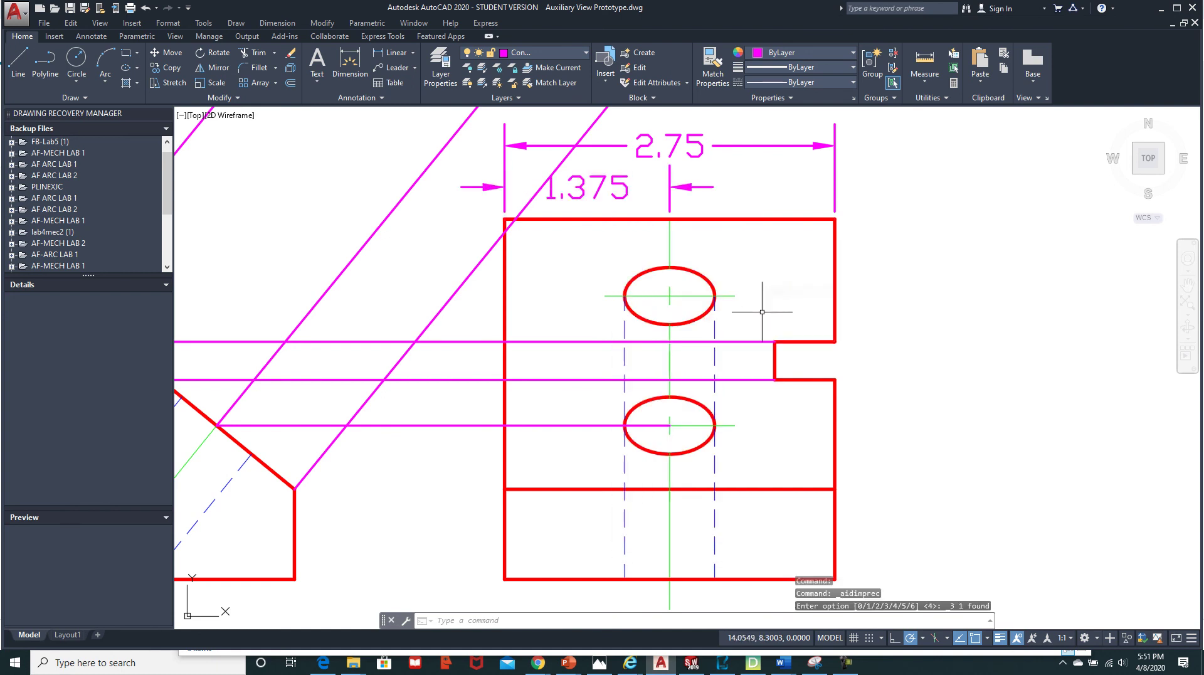
{"action": "middle_click_drag", "start_coordinate": [614, 282], "coordinate": [600, 374]}
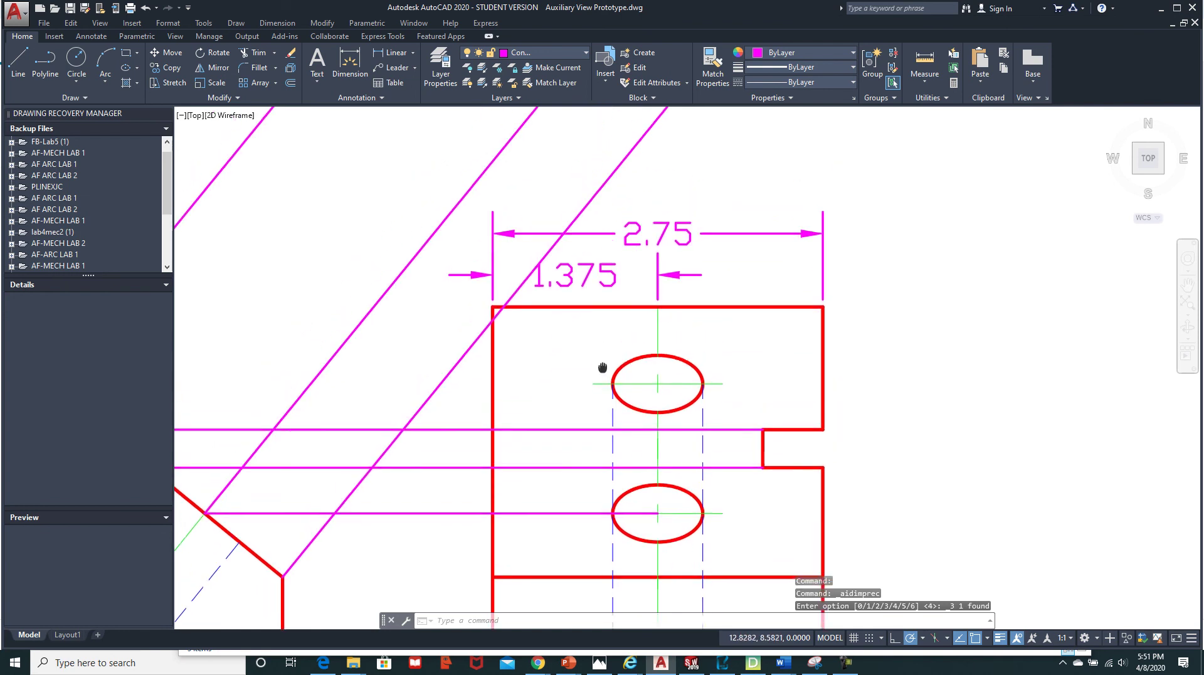
{"action": "scroll", "coordinate": [599, 374], "scroll_direction": "up", "scroll_amount": 2}
{"action": "key", "text": "Escape"}
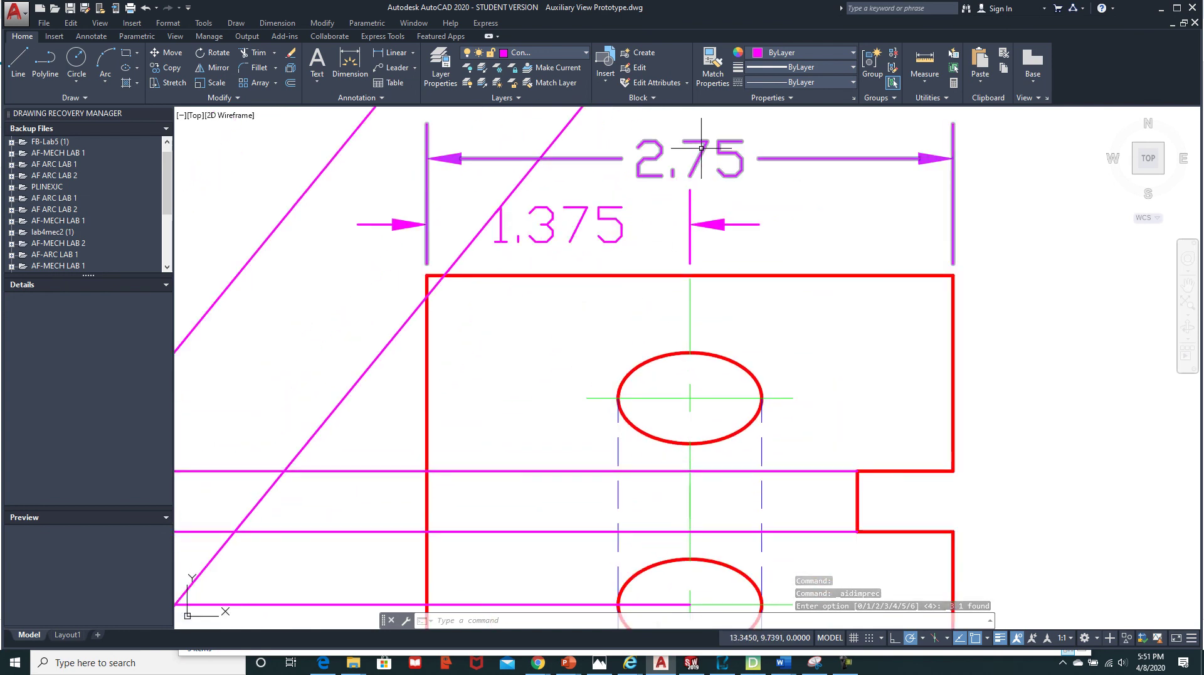
{"action": "left_click", "coordinate": [701, 148]}
{"action": "right_click", "coordinate": [701, 148]}
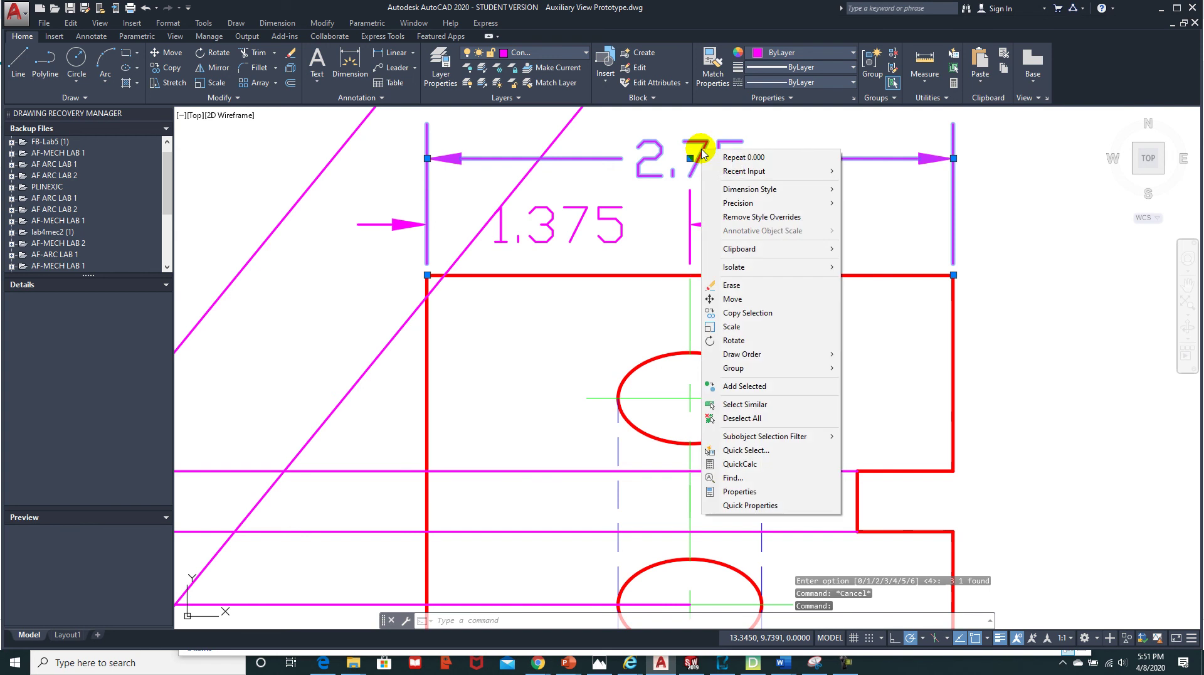
{"action": "mouse_move", "coordinate": [738, 203]}
{"action": "left_click", "coordinate": [875, 244]}
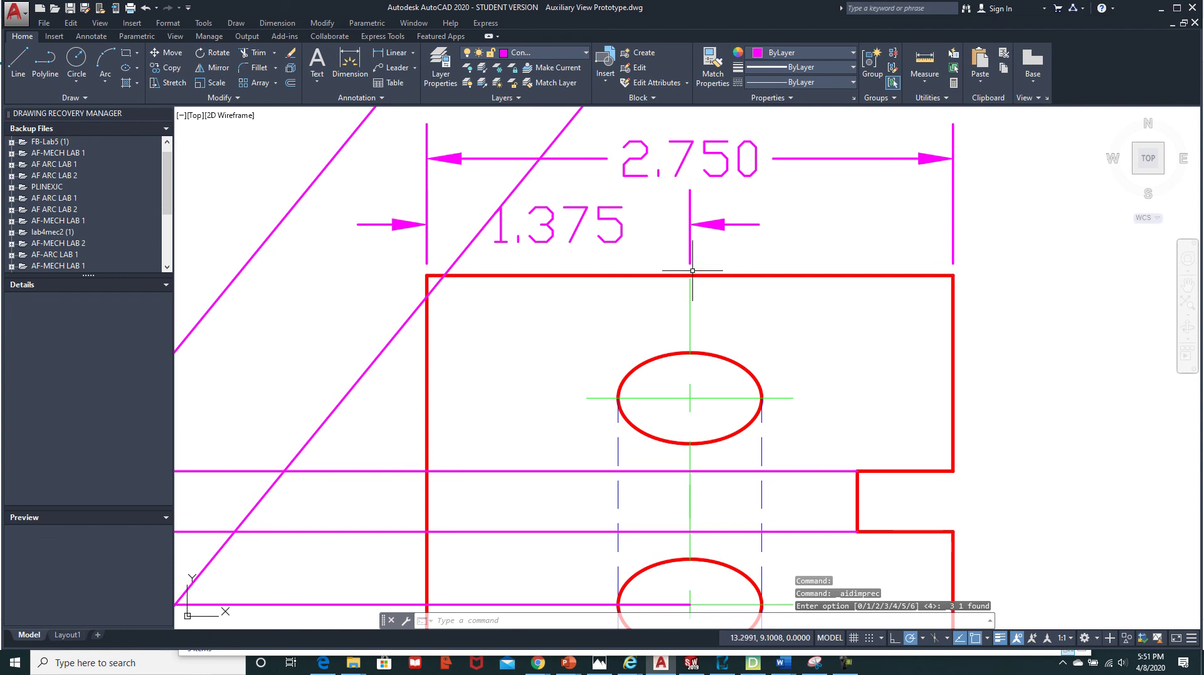
{"action": "scroll", "coordinate": [693, 271], "scroll_direction": "down", "scroll_amount": 4}
Offset the auxiliary view's edge line 1.375 inward to locate the hole centre
{"action": "mouse_move", "coordinate": [614, 314]}
{"action": "middle_mouse_down"}
{"action": "mouse_move", "coordinate": [557, 387]}
{"action": "mouse_move", "coordinate": [538, 439]}
{"action": "middle_mouse_up"}
{"action": "scroll", "coordinate": [513, 414], "scroll_direction": "down", "scroll_amount": 2}
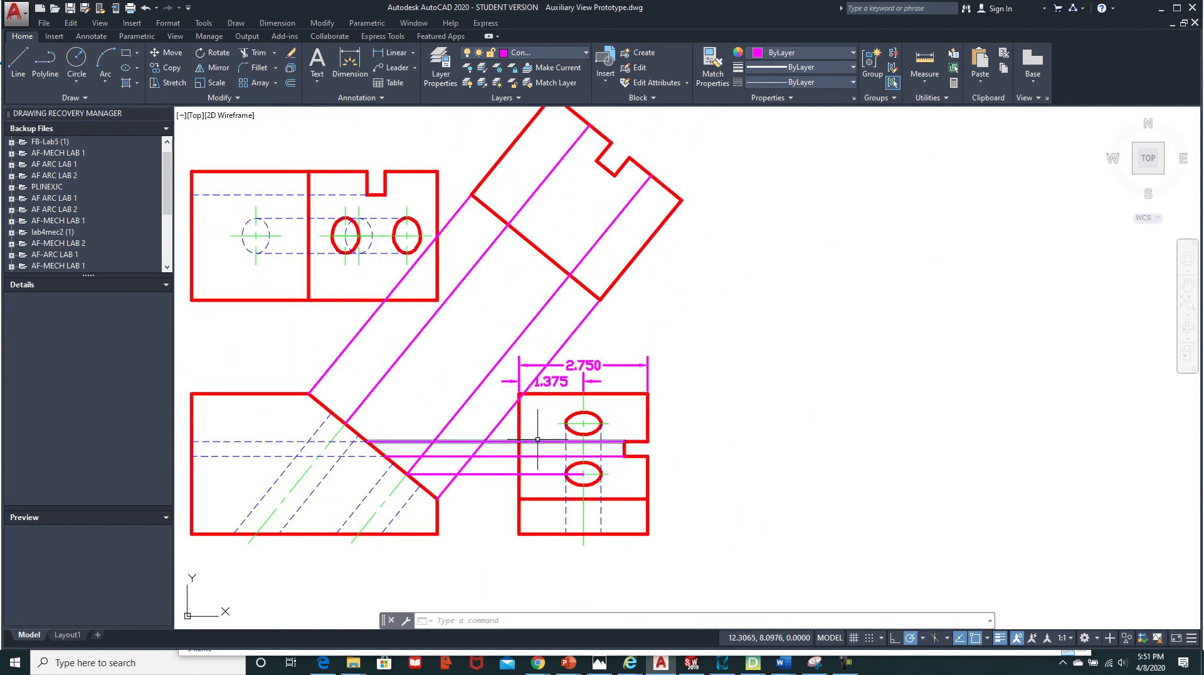
{"action": "middle_click_drag", "start_coordinate": [478, 328], "coordinate": [501, 366]}
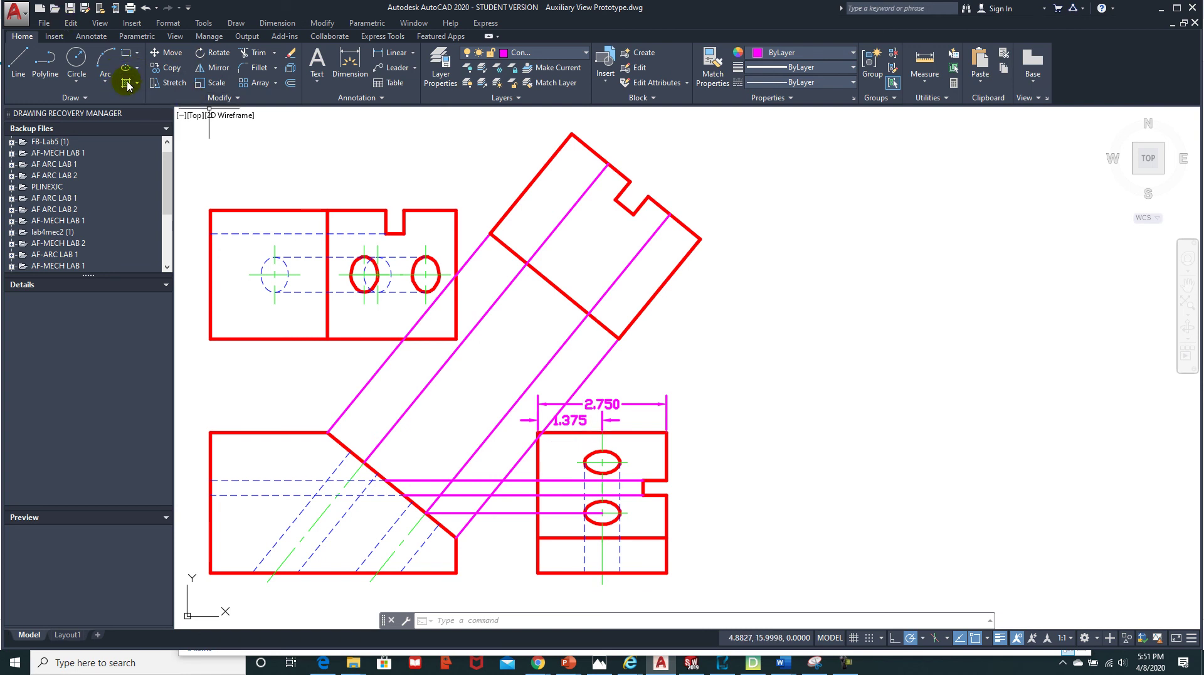
{"action": "left_click", "coordinate": [288, 87]}
{"action": "type", "text": "1.375"}
{"action": "key", "text": "Return"}
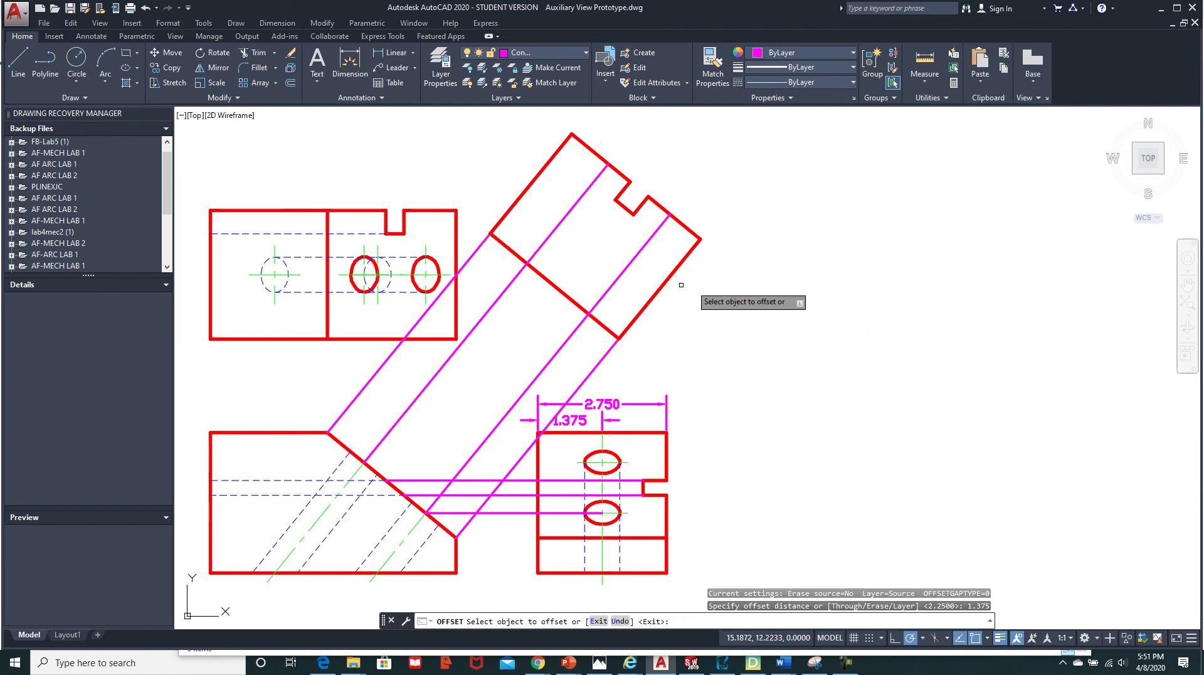
{"action": "left_click", "coordinate": [568, 298]}
{"action": "left_click", "coordinate": [586, 263]}
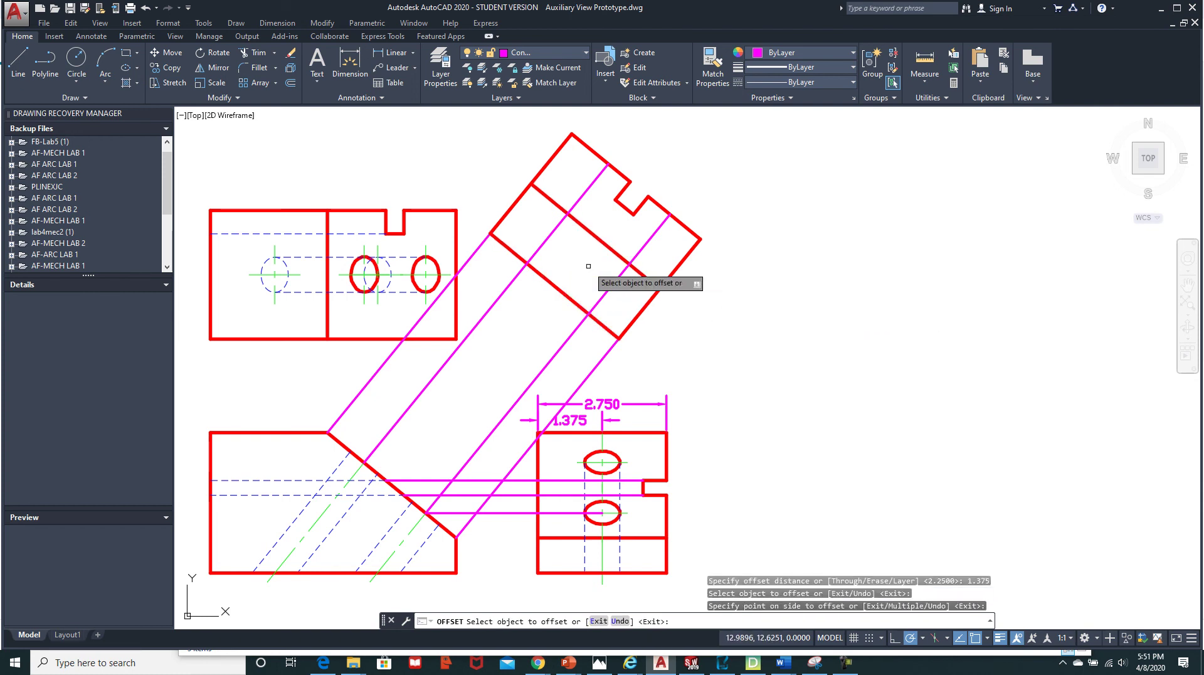
{"action": "key", "text": "Escape"}
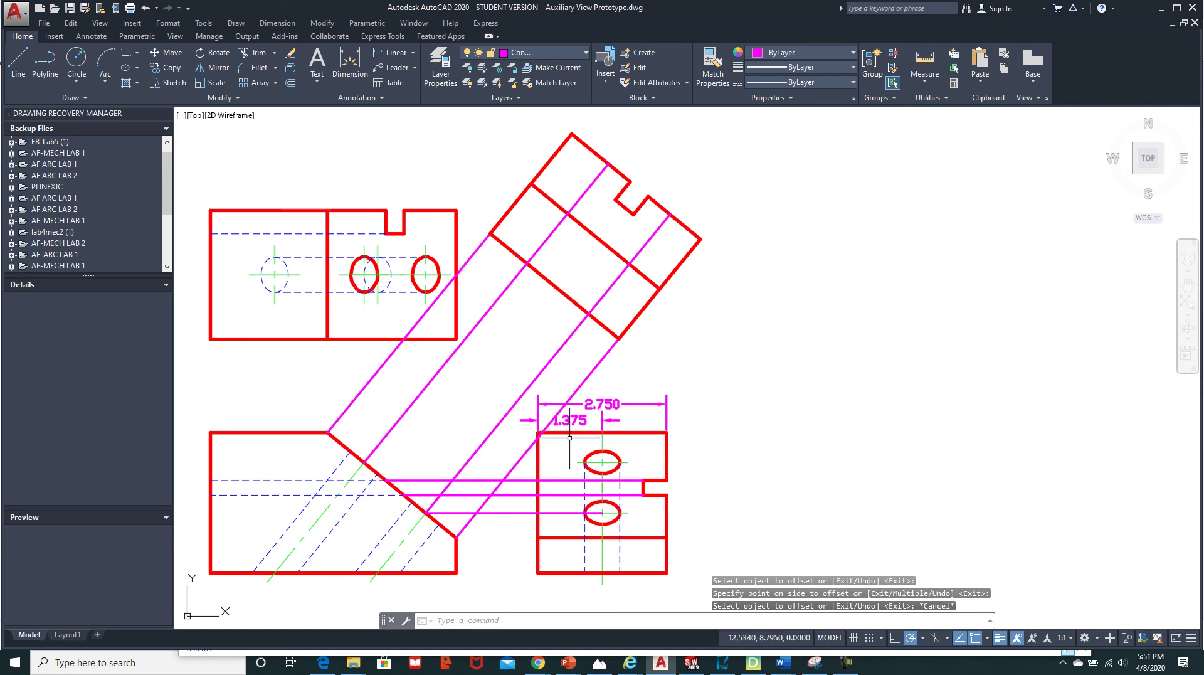
{"action": "middle_click_drag", "start_coordinate": [587, 462], "coordinate": [680, 412]}
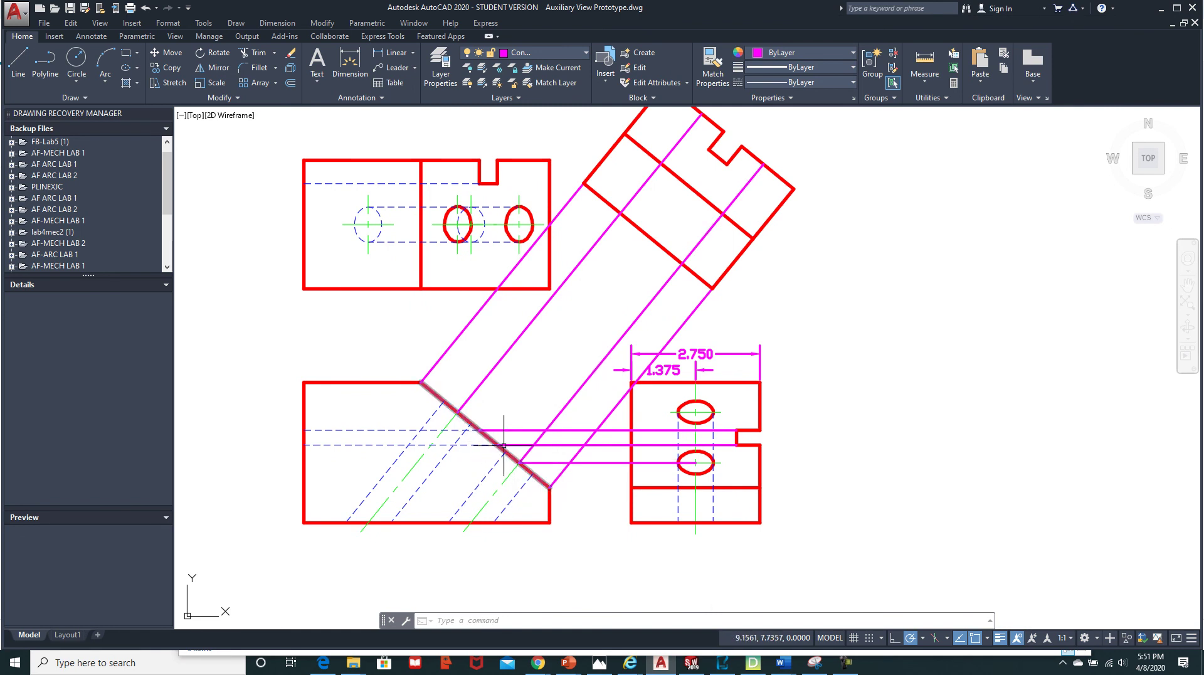
{"action": "scroll", "coordinate": [532, 464], "scroll_direction": "up", "scroll_amount": 4}
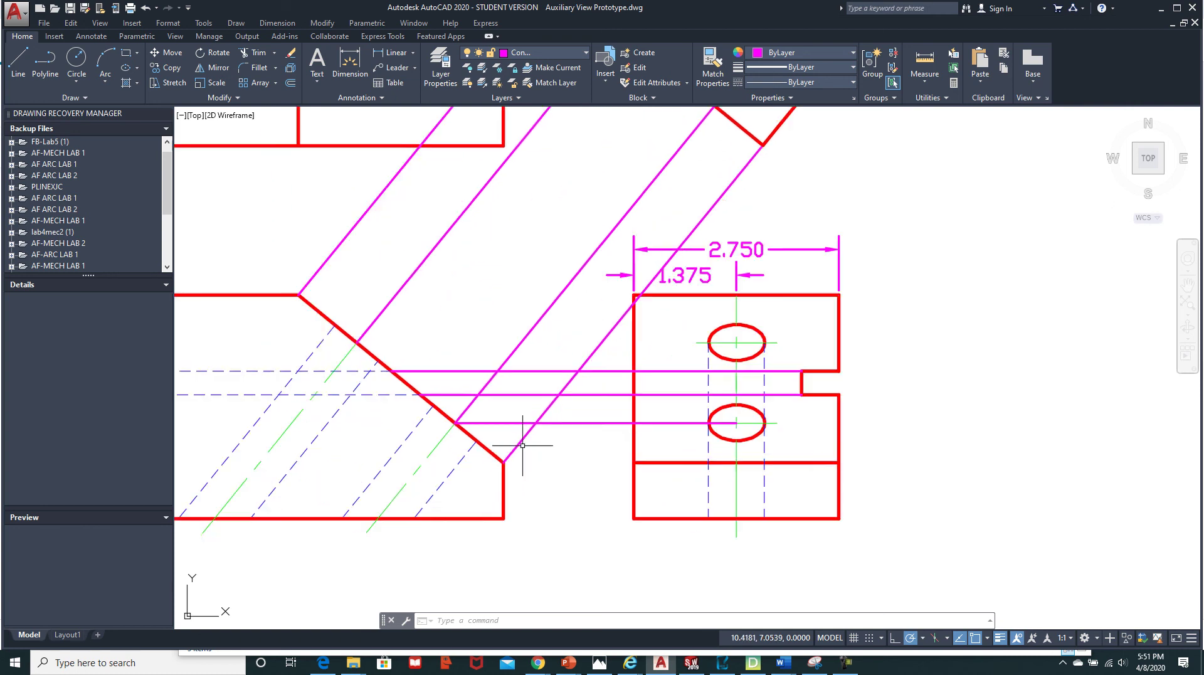
{"action": "left_click", "coordinate": [931, 89]}
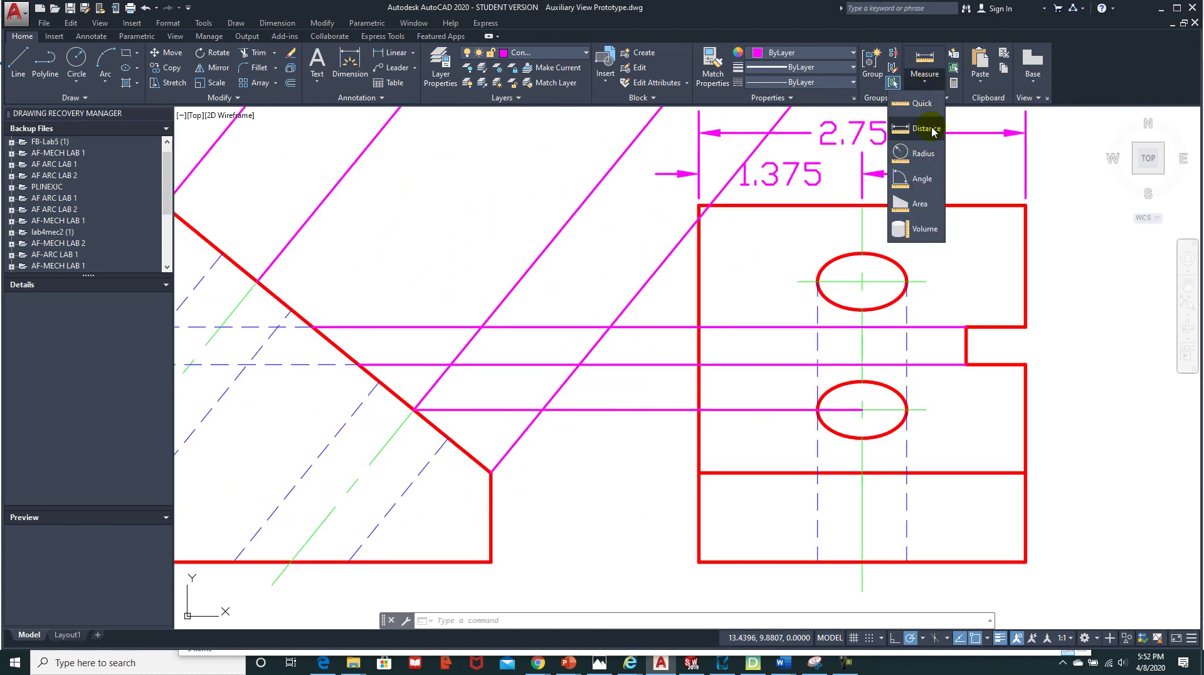
{"action": "left_click", "coordinate": [922, 121]}
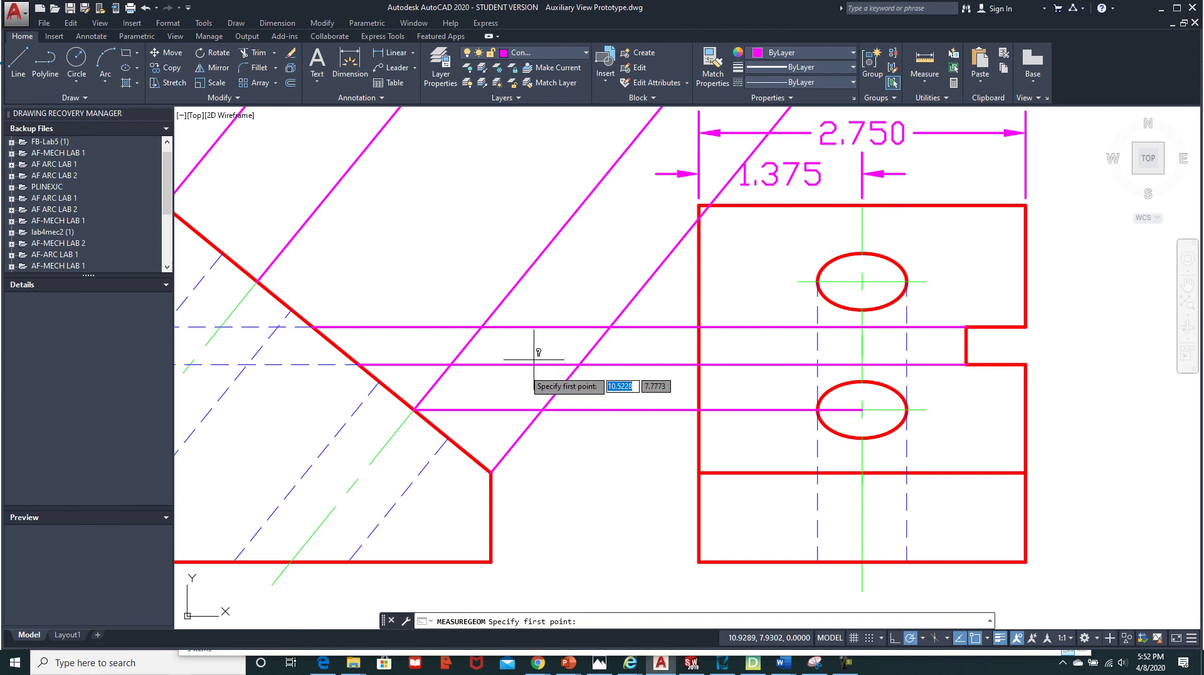
{"action": "left_click", "coordinate": [379, 384]}
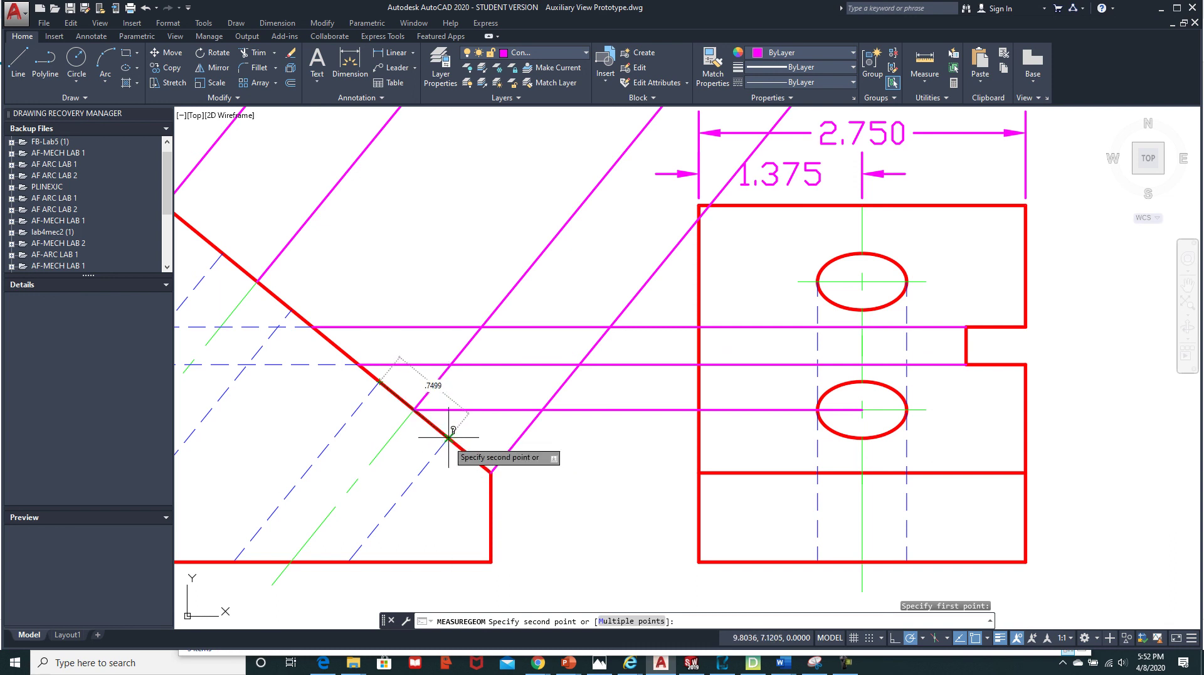
{"action": "scroll", "coordinate": [448, 437], "scroll_direction": "up", "scroll_amount": 2}
{"action": "scroll", "coordinate": [448, 437], "scroll_direction": "up", "scroll_amount": 1}
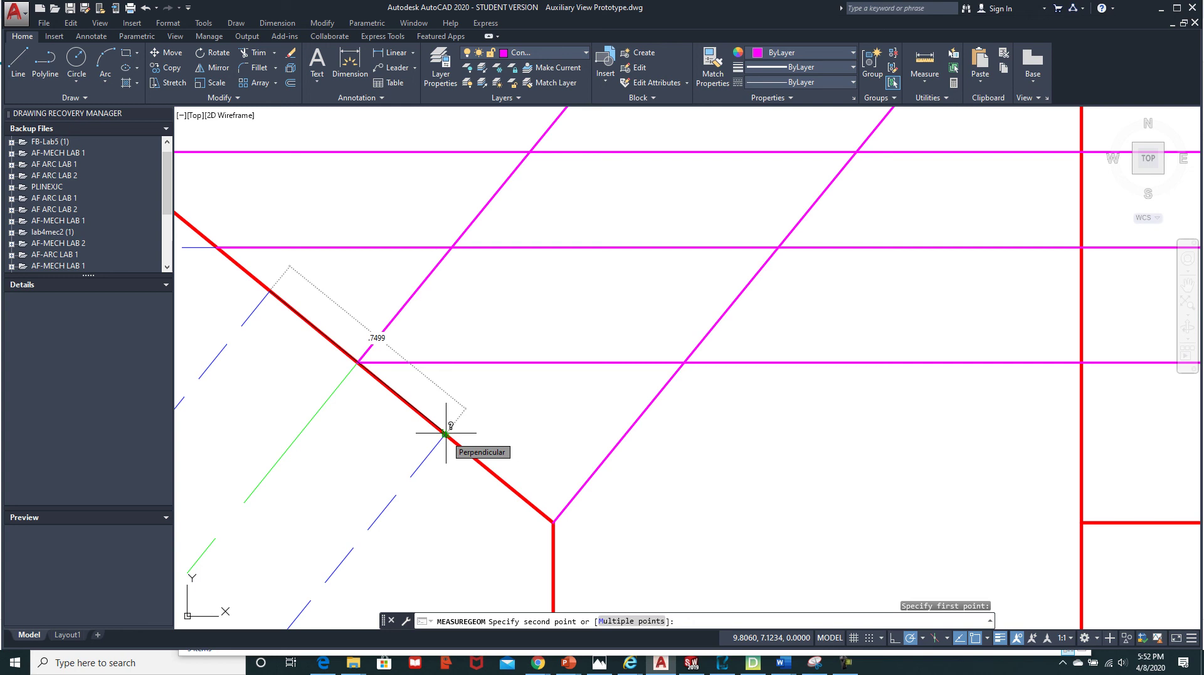
{"action": "key", "text": "Escape"}
{"action": "scroll", "coordinate": [445, 433], "scroll_direction": "down", "scroll_amount": 4}
{"action": "scroll", "coordinate": [639, 344], "scroll_direction": "up", "scroll_amount": 2}
{"action": "mouse_move", "coordinate": [639, 344]}
{"action": "middle_mouse_down"}
{"action": "mouse_move", "coordinate": [547, 521]}
{"action": "mouse_move", "coordinate": [491, 545]}
{"action": "middle_mouse_up"}
{"action": "middle_click_drag", "start_coordinate": [564, 287], "coordinate": [489, 414]}
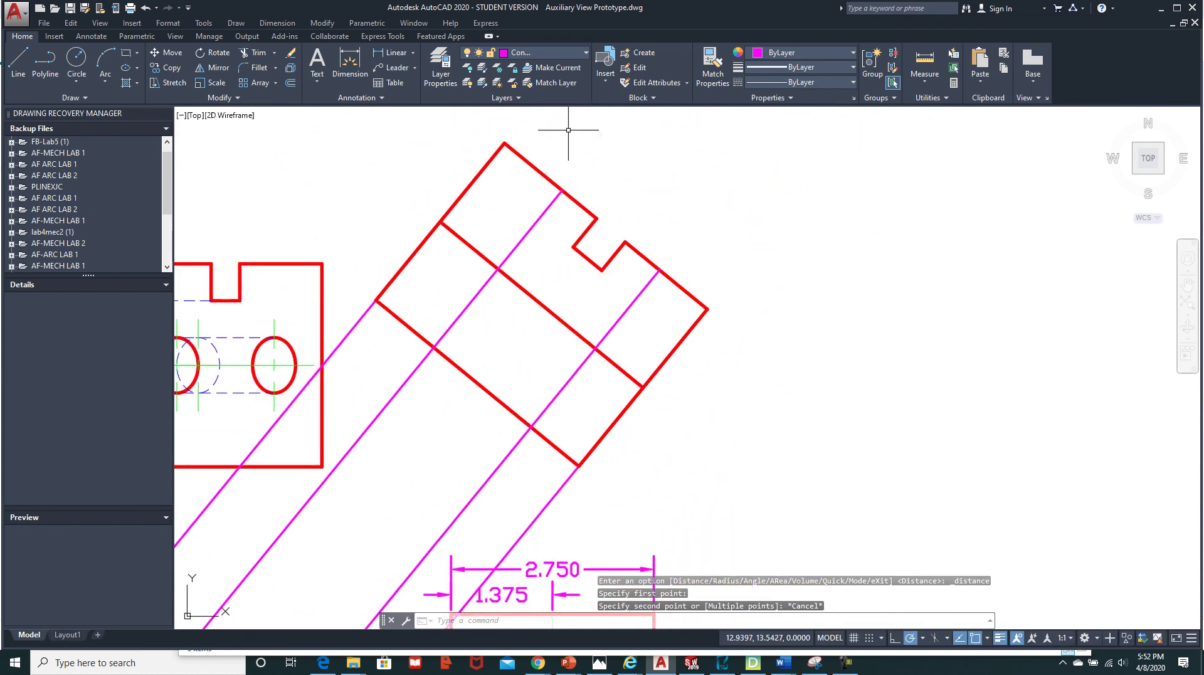
On the Visible layer, draw a .750-diameter circle at the first line intersection
{"action": "left_click", "coordinate": [583, 58]}
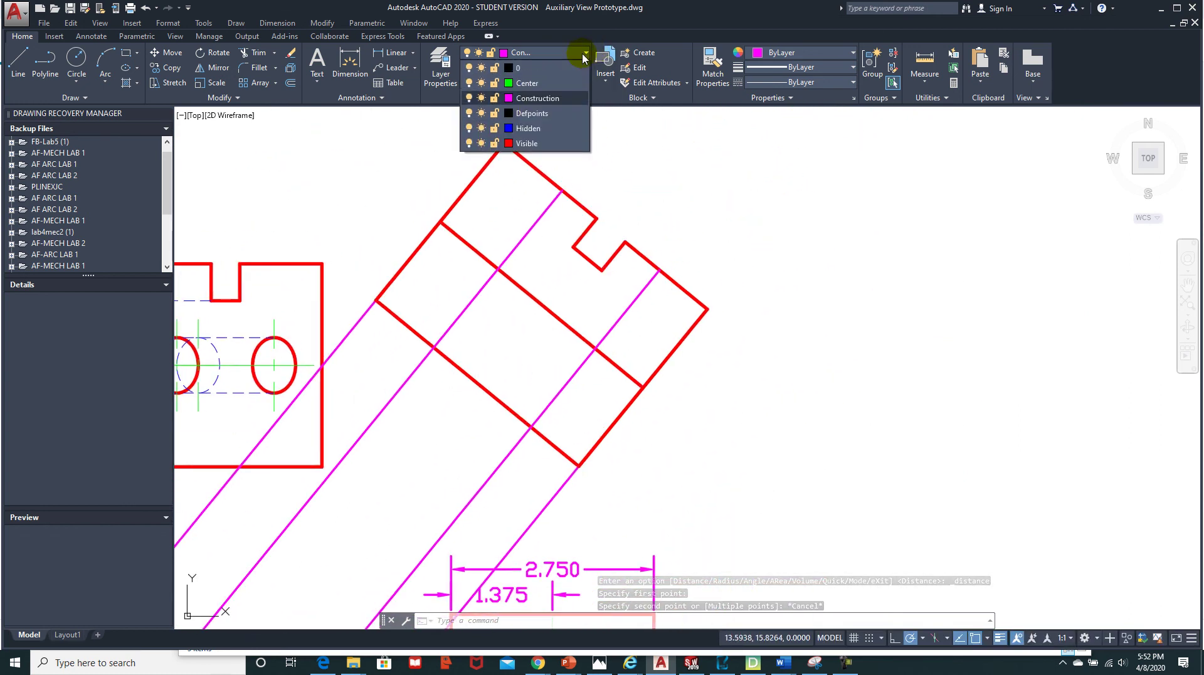
{"action": "left_click", "coordinate": [530, 147]}
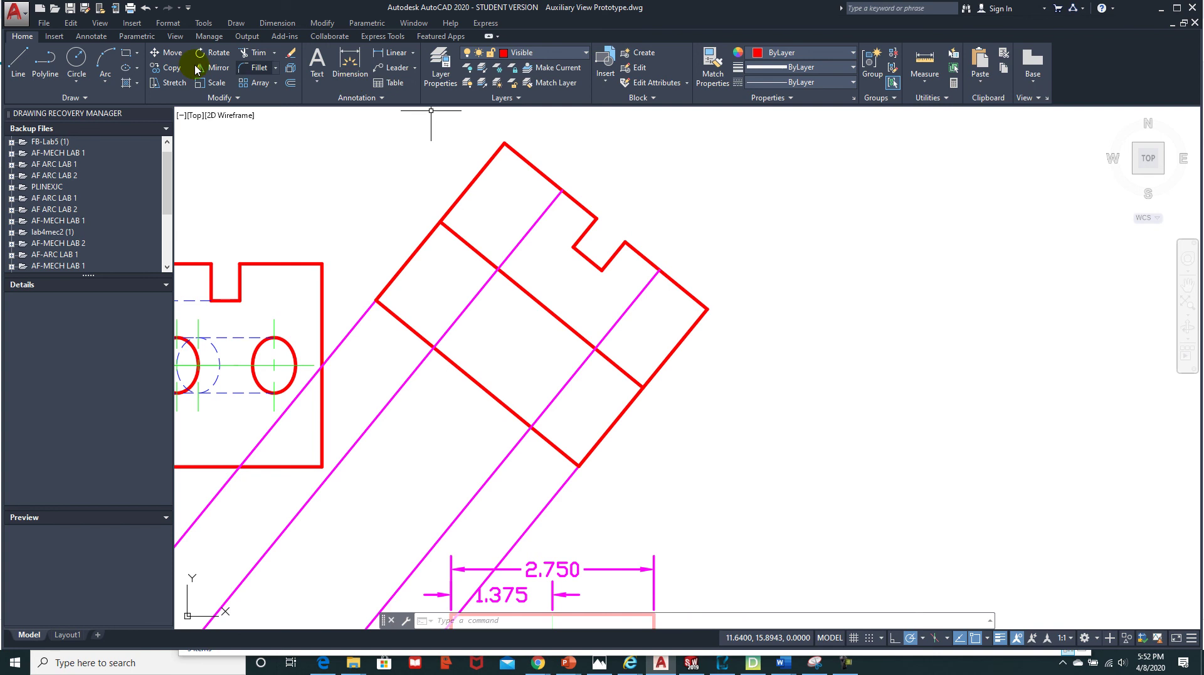
{"action": "left_click", "coordinate": [77, 81]}
{"action": "left_click", "coordinate": [69, 141]}
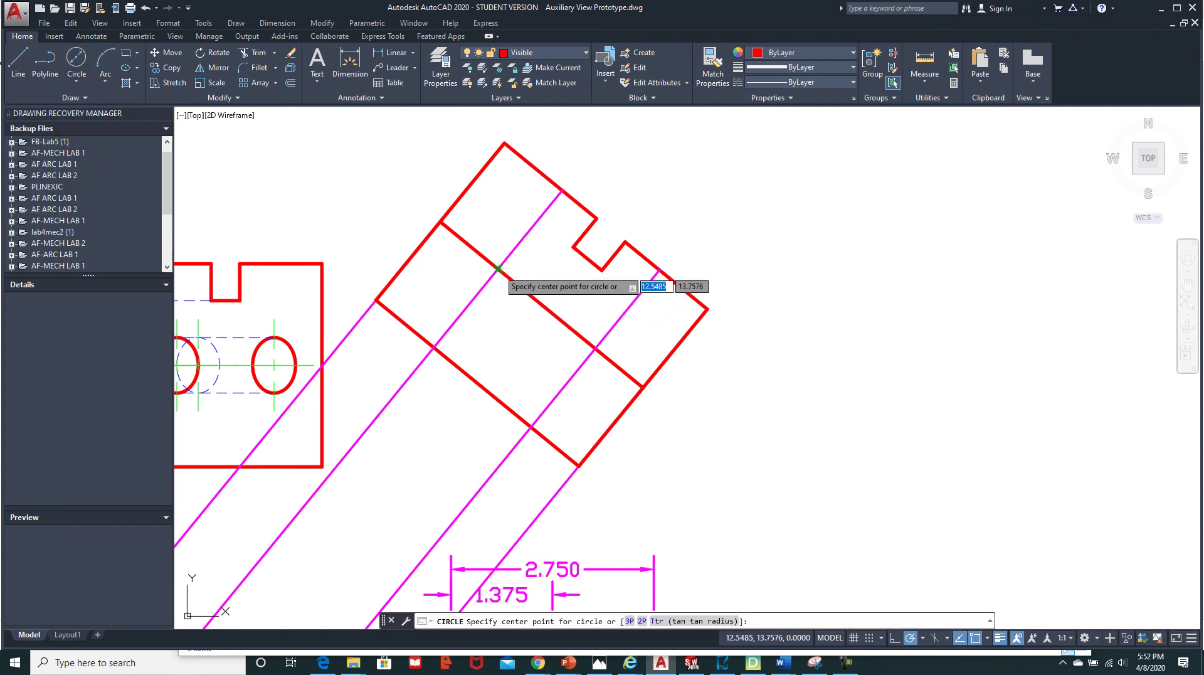
{"action": "left_click", "coordinate": [498, 269]}
{"action": "key", "text": "BackSpace"}
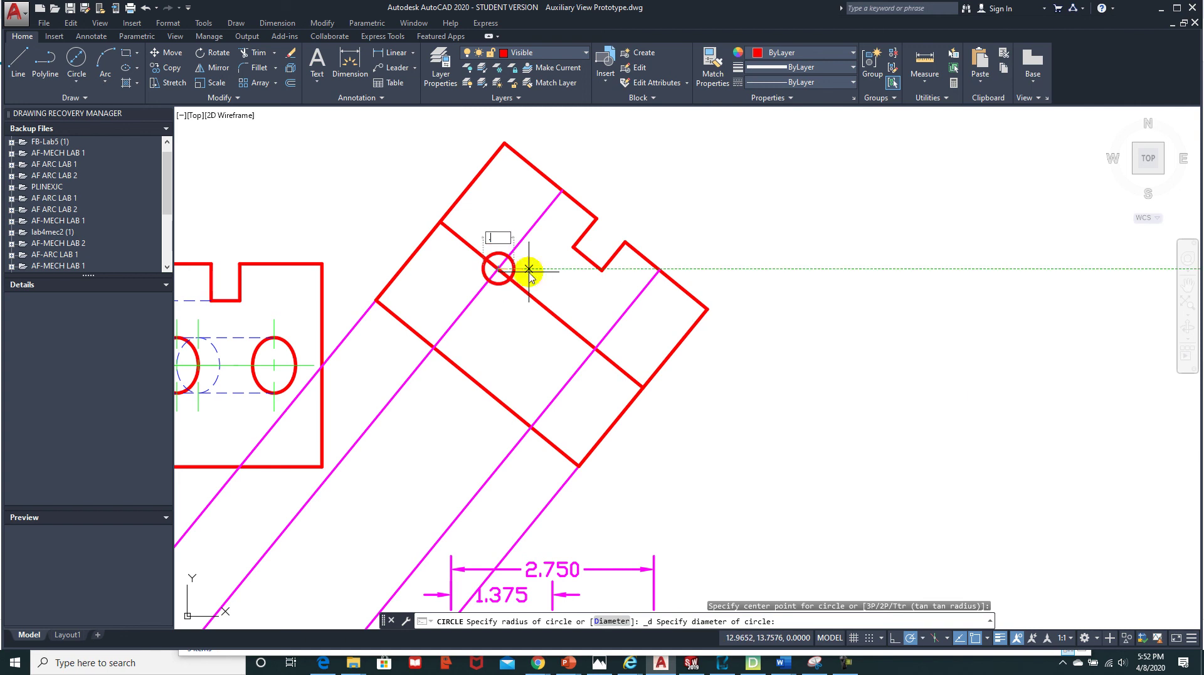
{"action": "key", "text": "Return"}
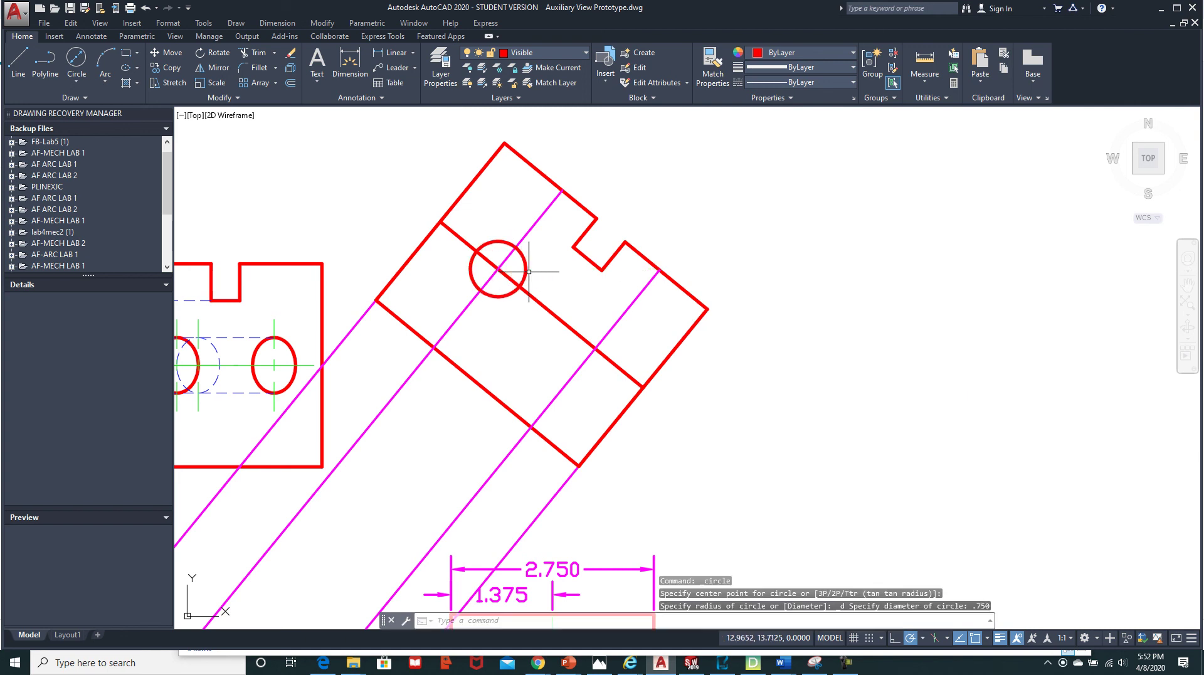
Draw the second hole with radius .375 at the other intersection and delete the diagonal construction line
{"action": "key", "text": "Return"}
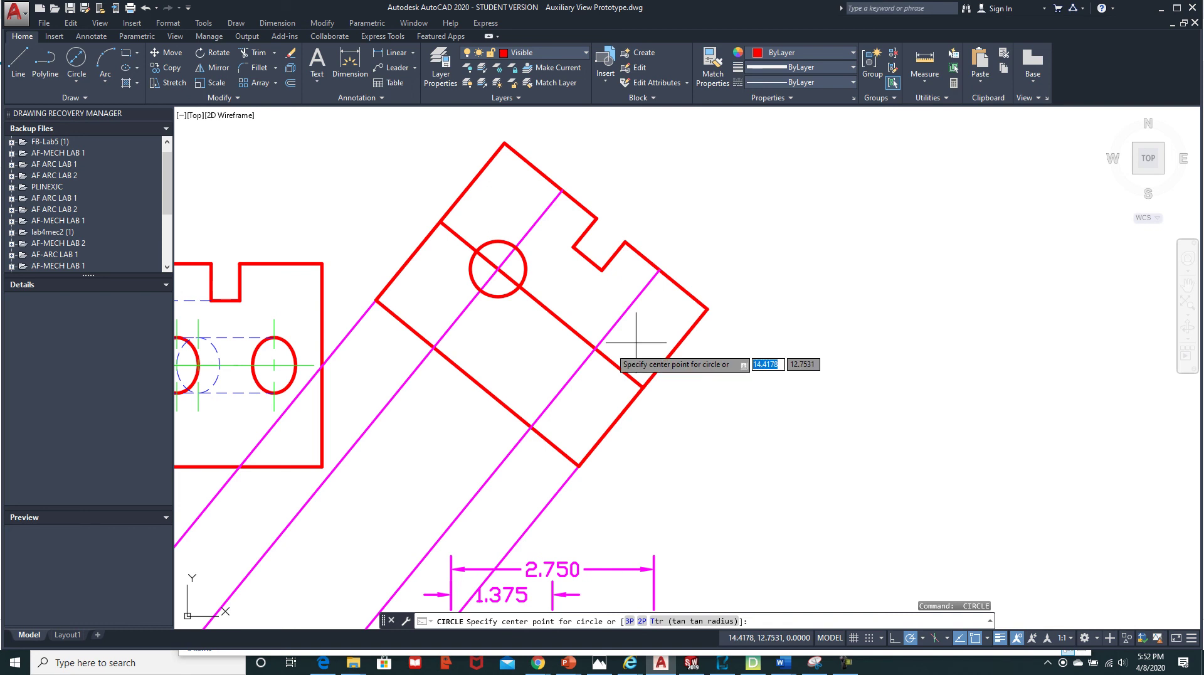
{"action": "right_click", "coordinate": [595, 348], "text": "shift"}
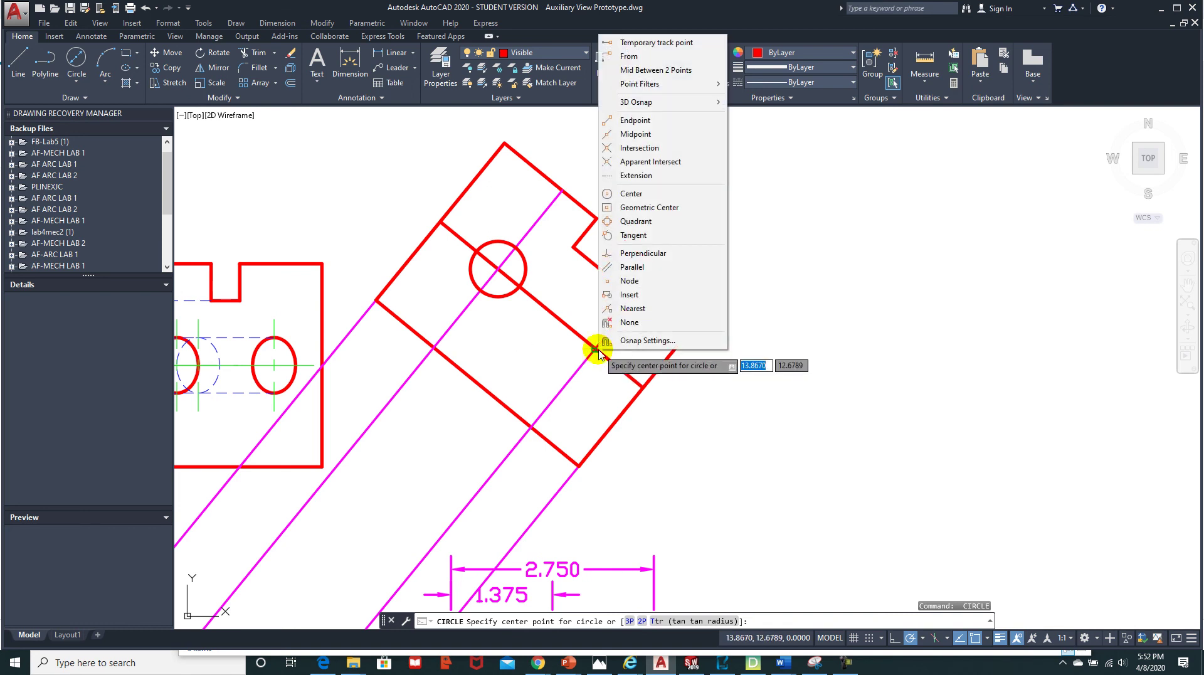
{"action": "left_click", "coordinate": [639, 148]}
{"action": "left_click", "coordinate": [596, 349]}
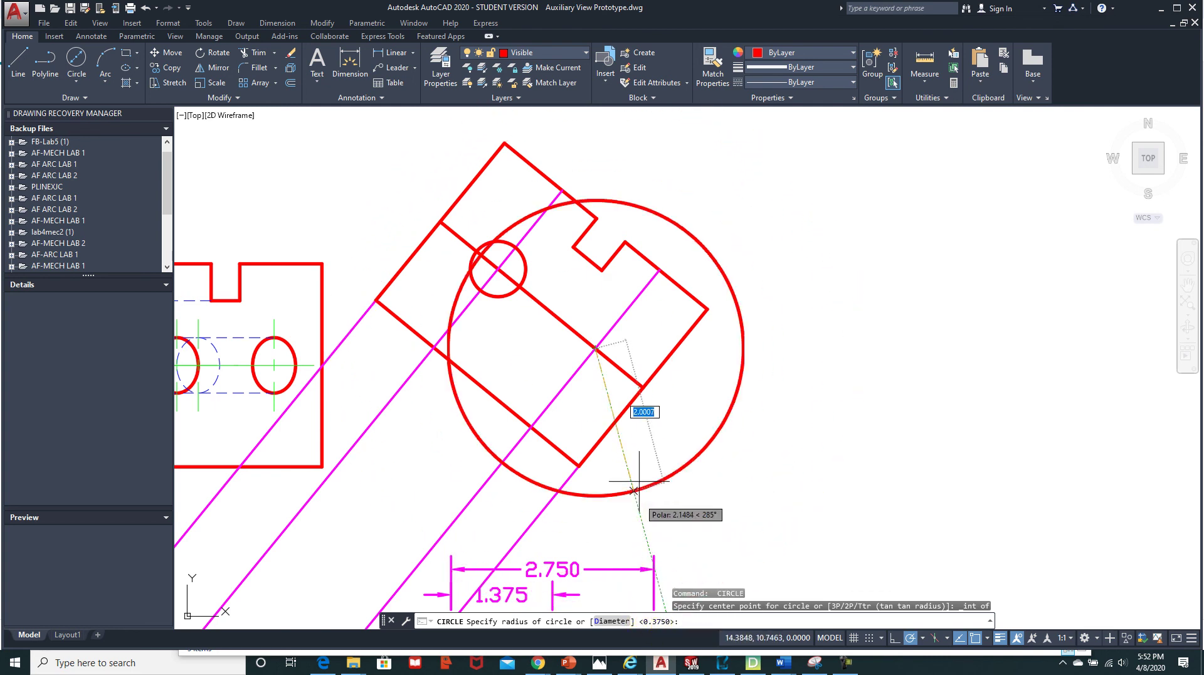
{"action": "key", "text": "Return"}
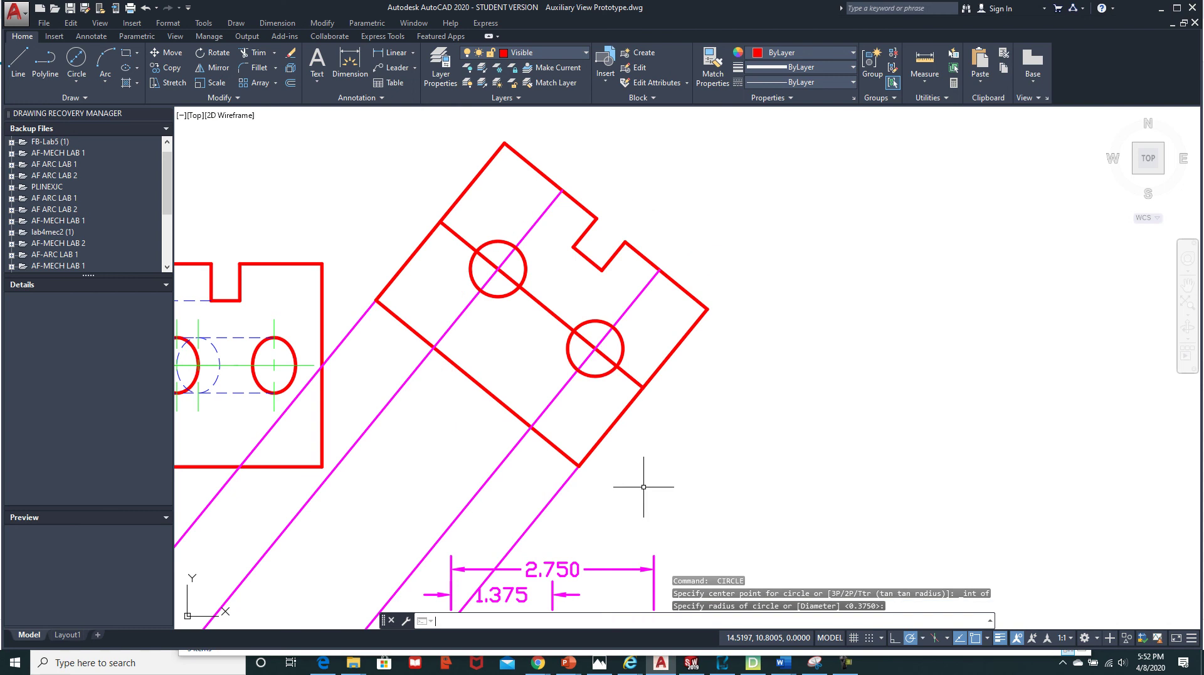
{"action": "left_click", "coordinate": [544, 312]}
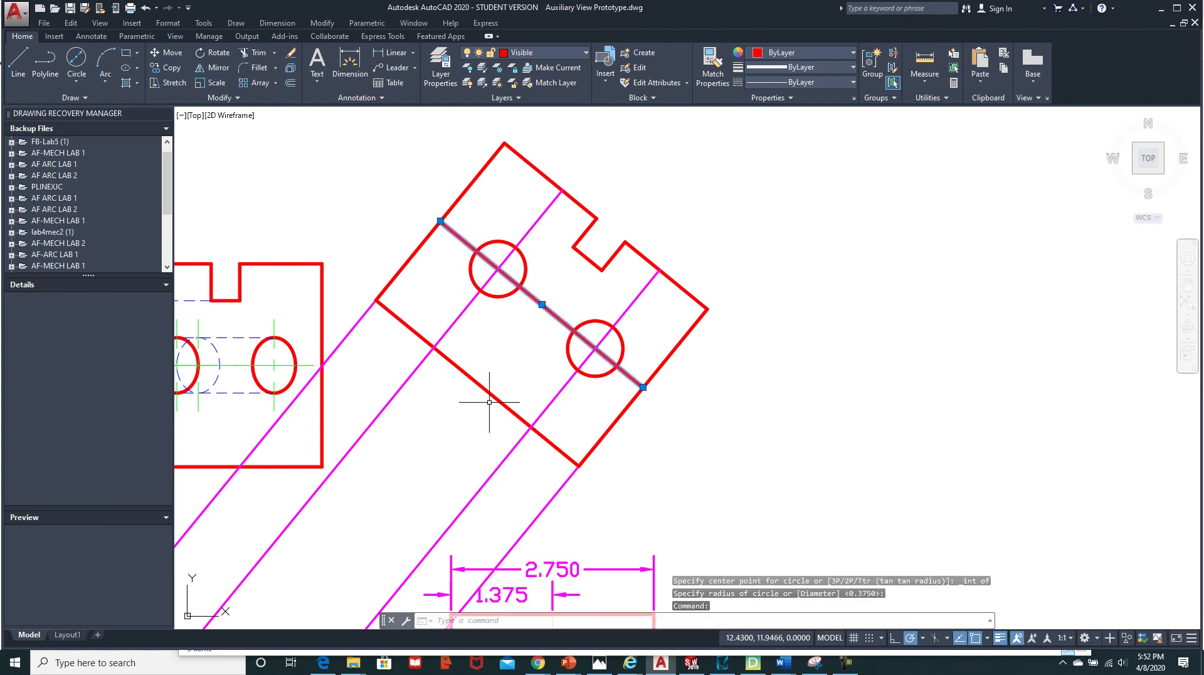
{"action": "key", "text": "Delete"}
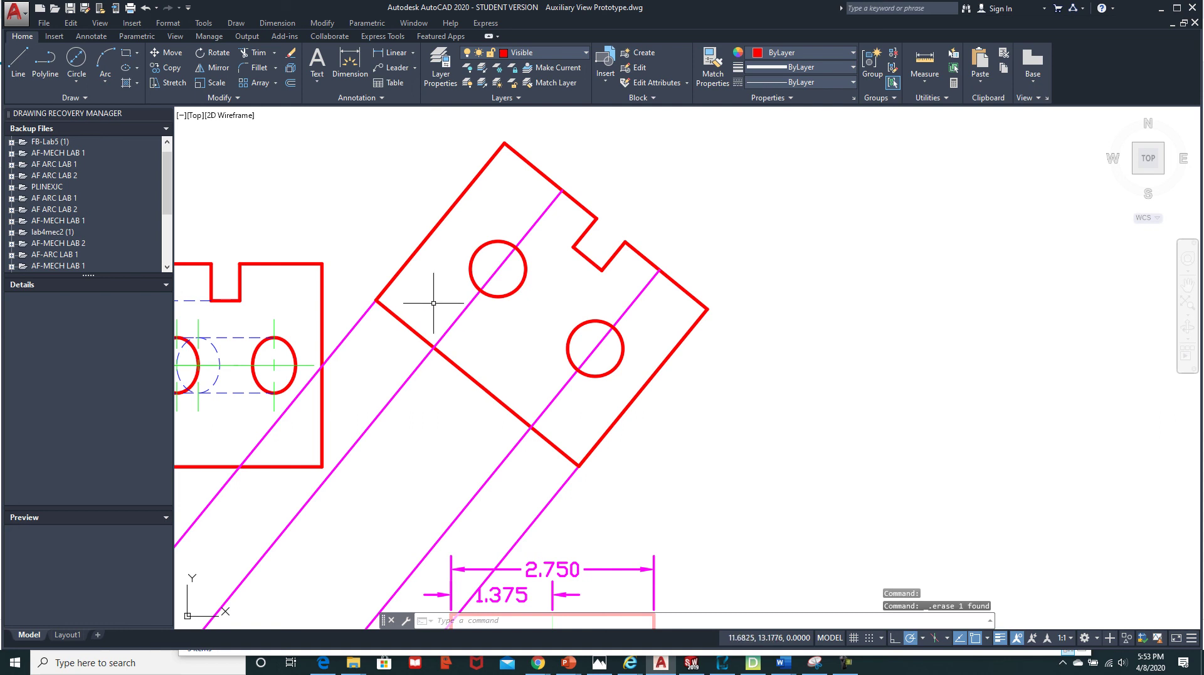
{"action": "scroll", "coordinate": [444, 318], "scroll_direction": "down", "scroll_amount": 2}
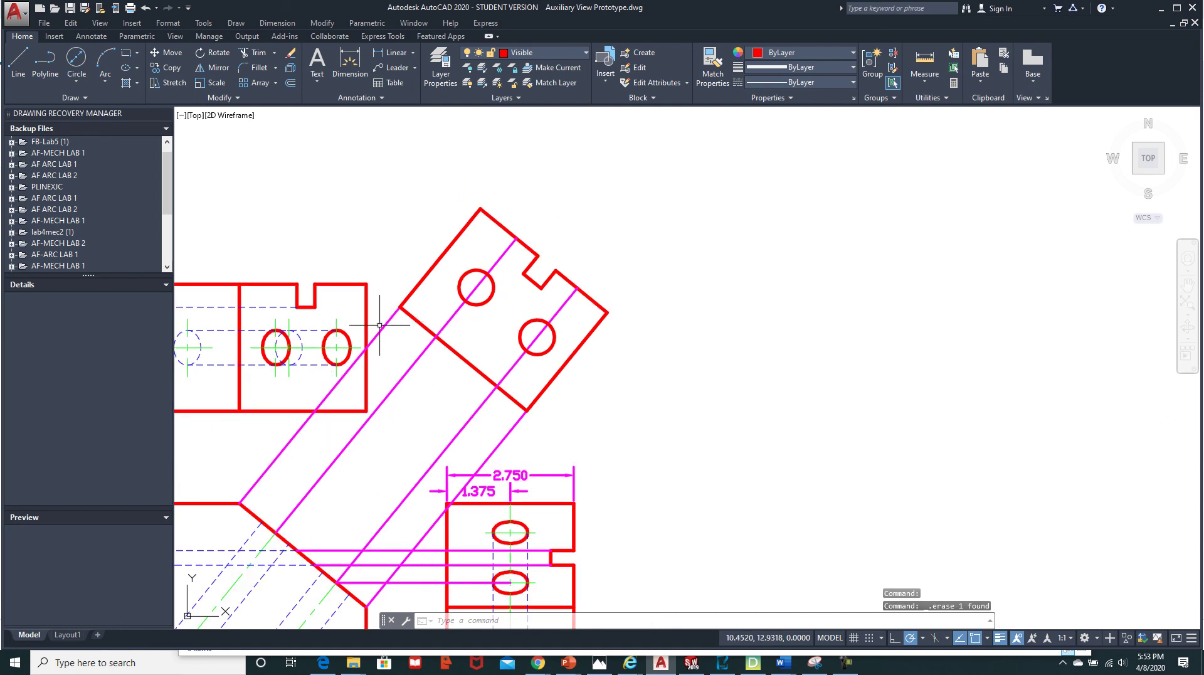
{"action": "left_click", "coordinate": [373, 347]}
{"action": "left_click", "coordinate": [376, 348]}
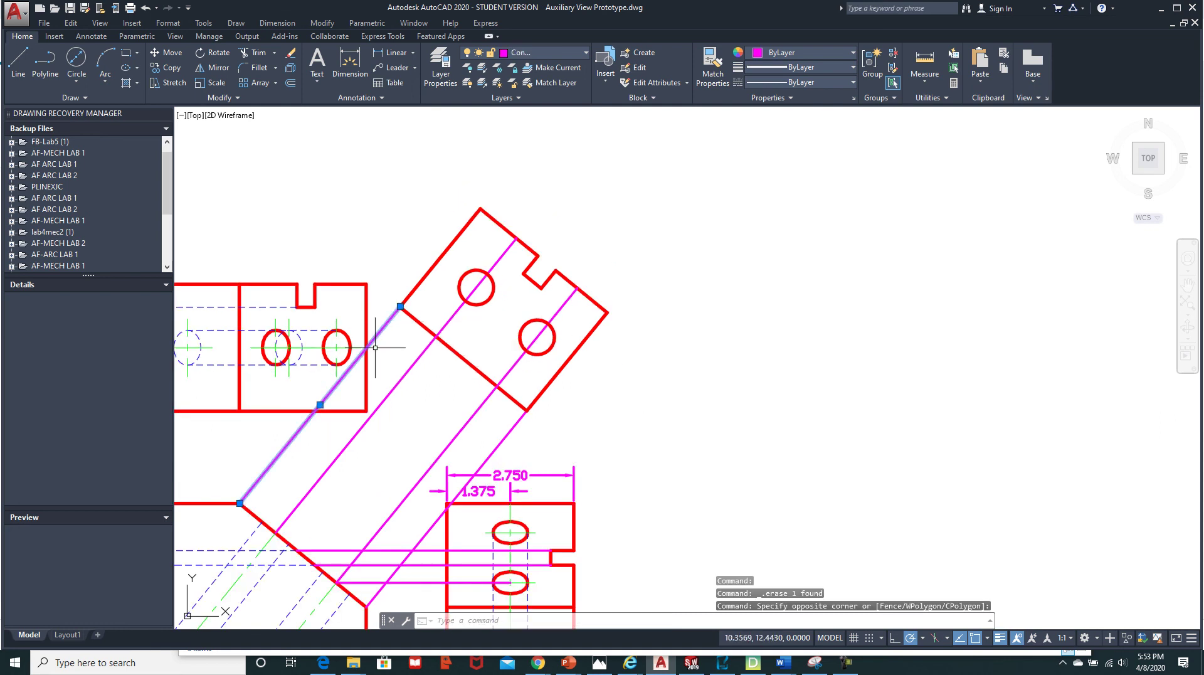
{"action": "key", "text": "Escape"}
{"action": "scroll", "coordinate": [583, 182], "scroll_direction": "down", "scroll_amount": 2}
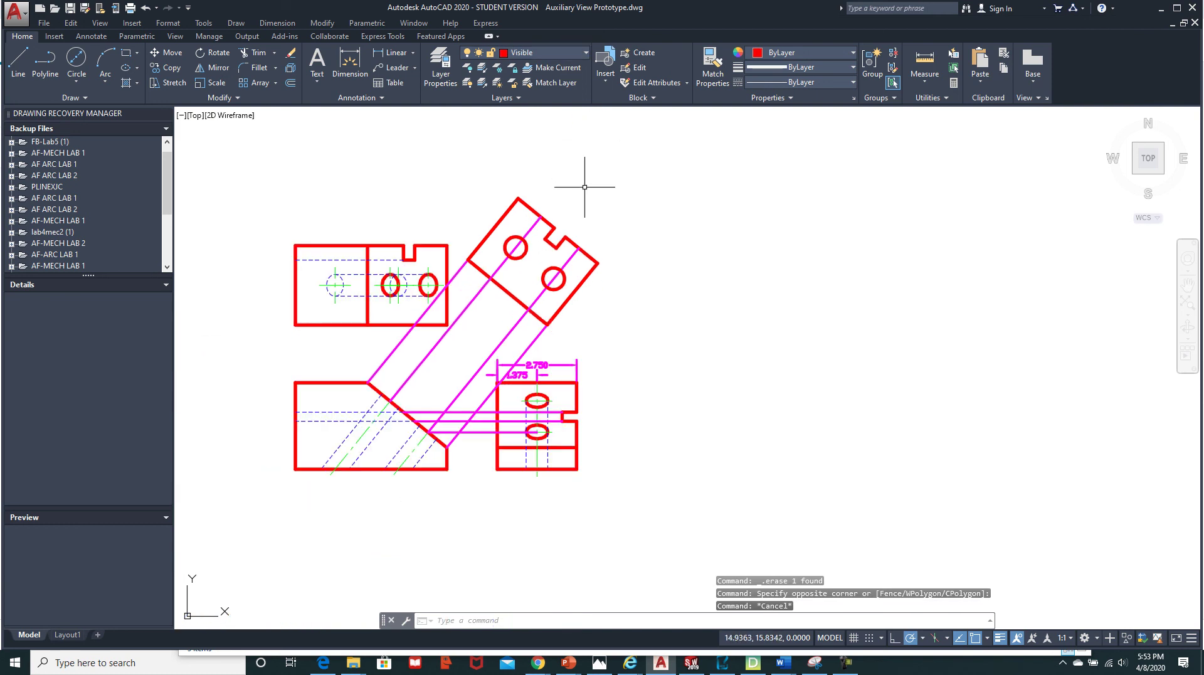
{"action": "middle_click_drag", "start_coordinate": [585, 187], "coordinate": [664, 167]}
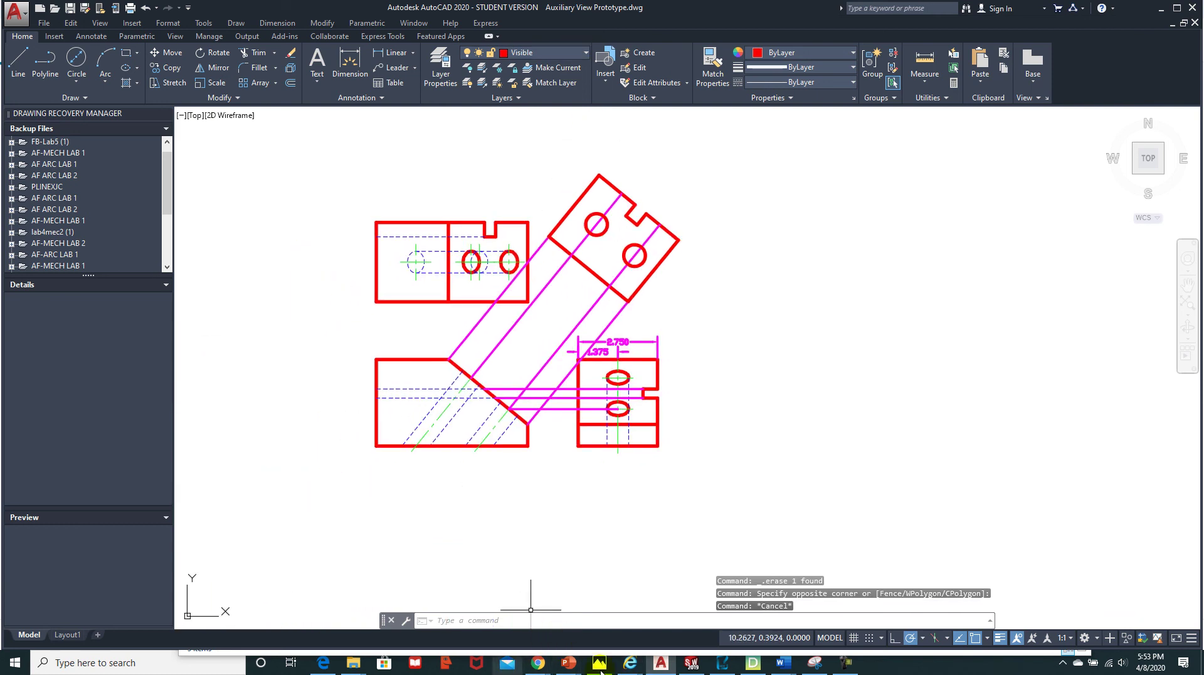
{"action": "mouse_move", "coordinate": [574, 672]}
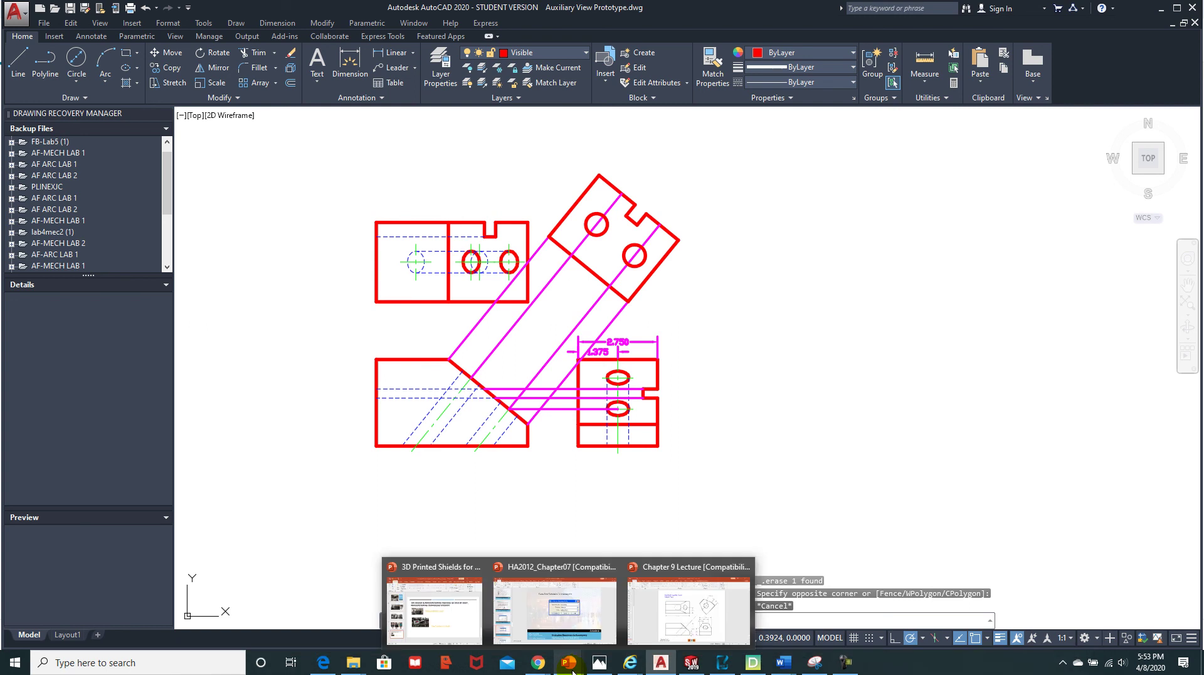
{"action": "mouse_move", "coordinate": [705, 623]}
{"action": "scroll", "coordinate": [677, 514], "scroll_direction": "up", "scroll_amount": 2}
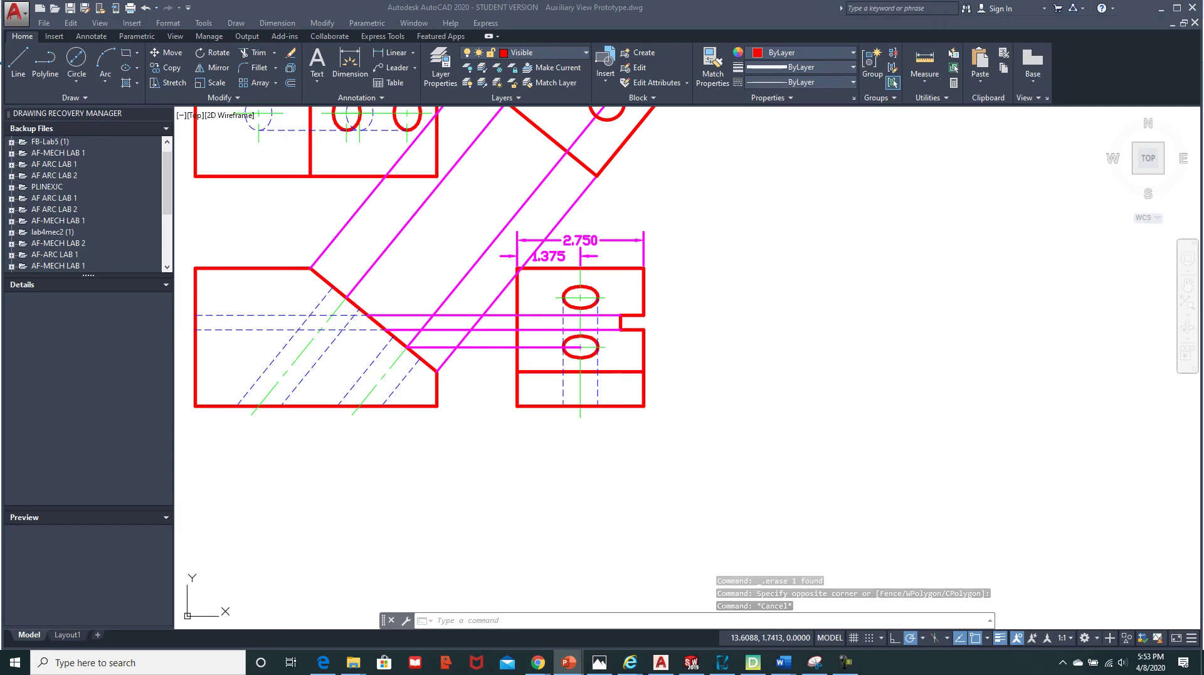
{"action": "key", "text": "alt+Tab"}
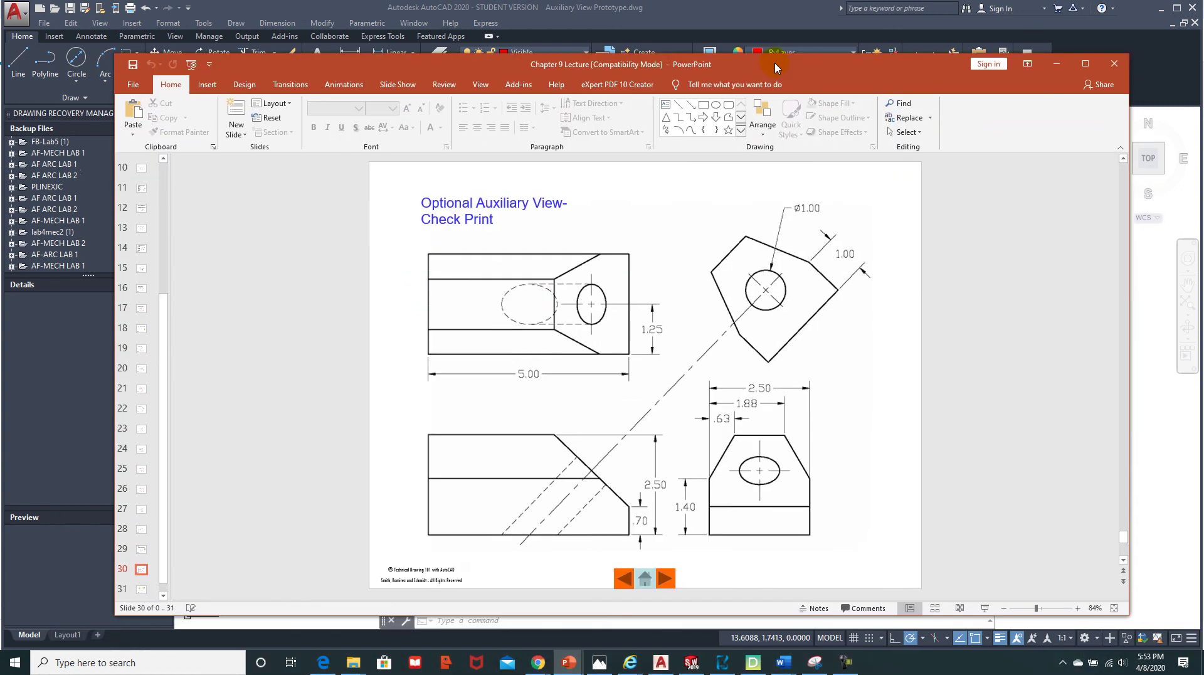
{"action": "scroll", "coordinate": [784, 304], "scroll_direction": "up", "scroll_amount": 1}
{"action": "scroll", "coordinate": [785, 308], "scroll_direction": "down", "scroll_amount": 2}
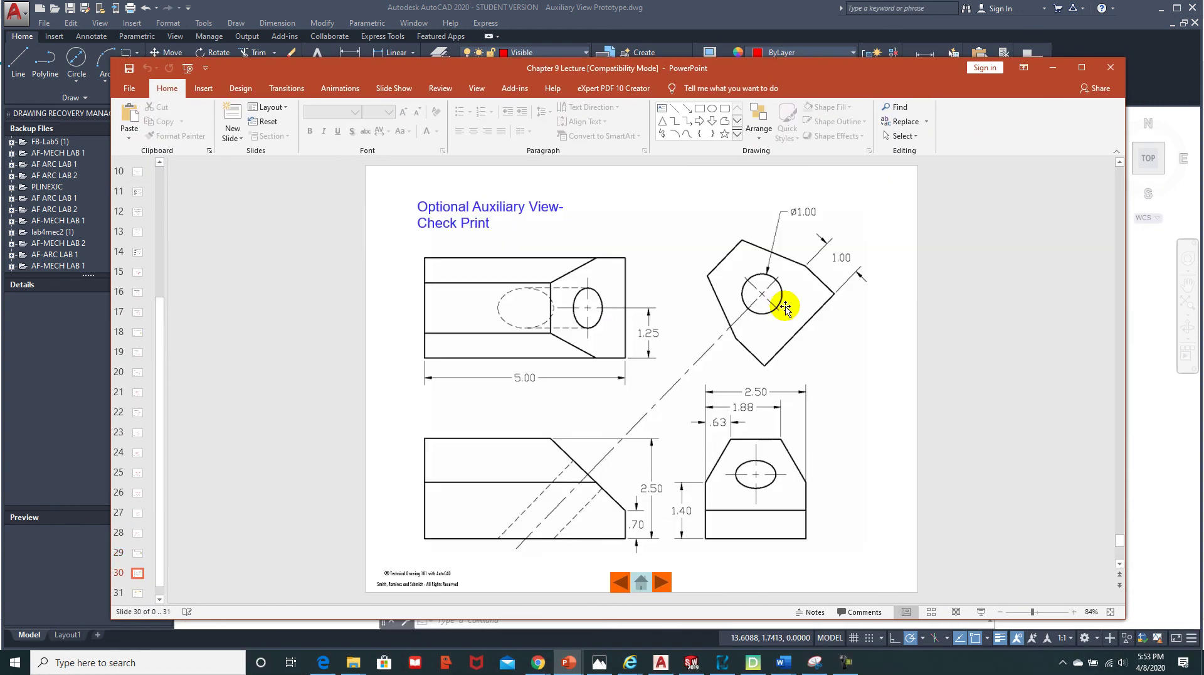
{"action": "scroll", "coordinate": [786, 308], "scroll_direction": "up", "scroll_amount": 2}
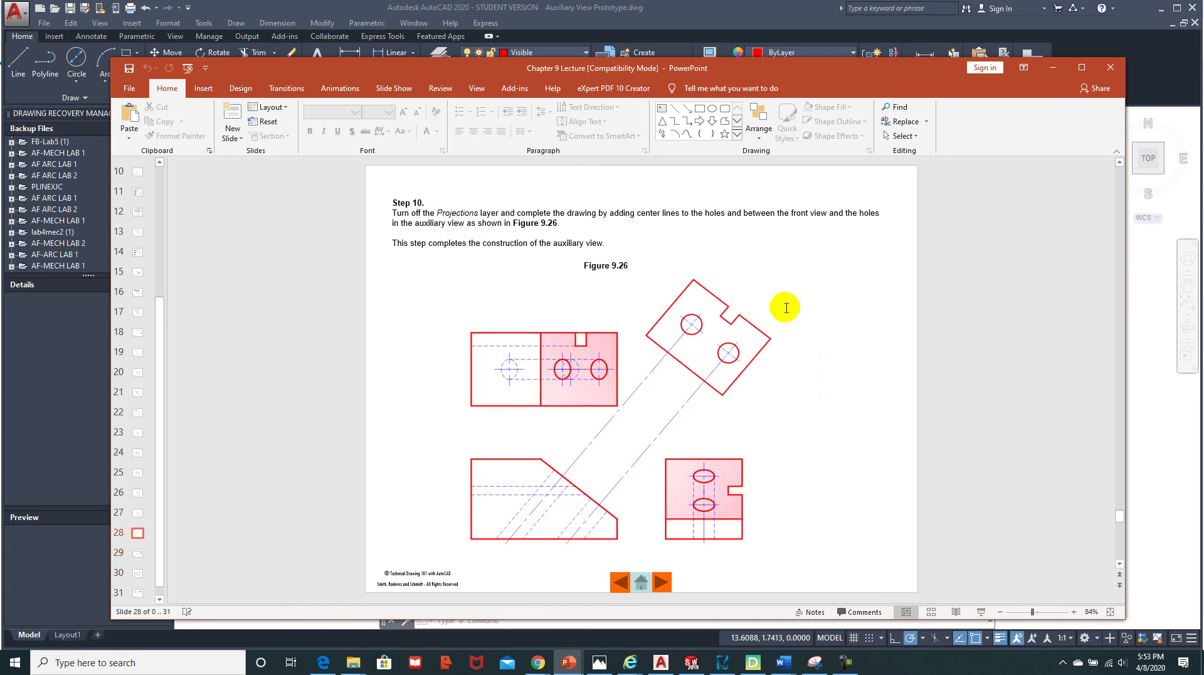
{"action": "scroll", "coordinate": [787, 308], "scroll_direction": "down", "scroll_amount": 1}
{"action": "scroll", "coordinate": [786, 310], "scroll_direction": "down", "scroll_amount": 1}
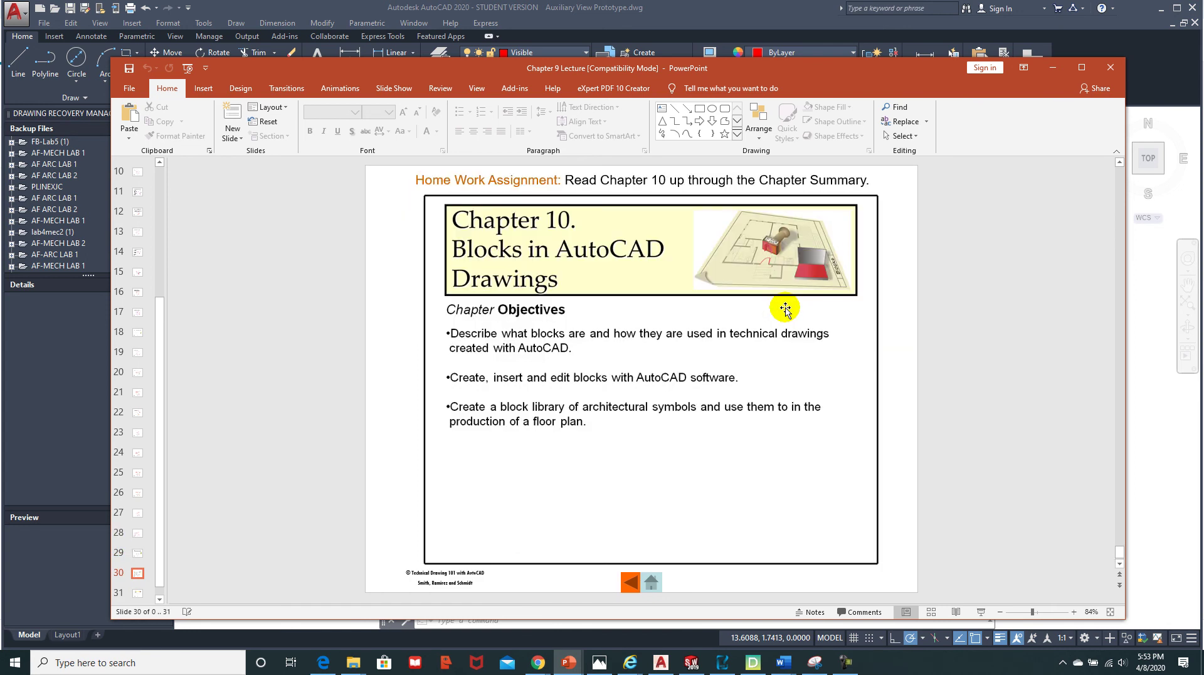
{"action": "scroll", "coordinate": [785, 309], "scroll_direction": "up", "scroll_amount": 2}
{"action": "scroll", "coordinate": [787, 309], "scroll_direction": "up", "scroll_amount": 2}
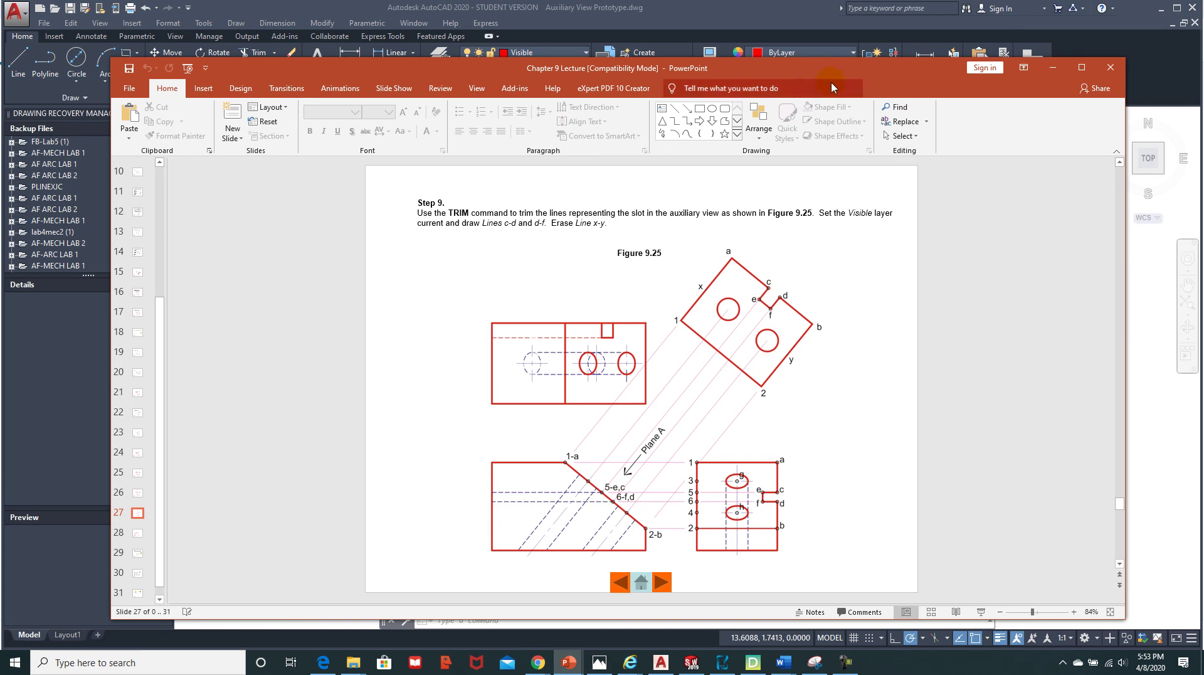
{"action": "key", "text": "alt+Tab"}
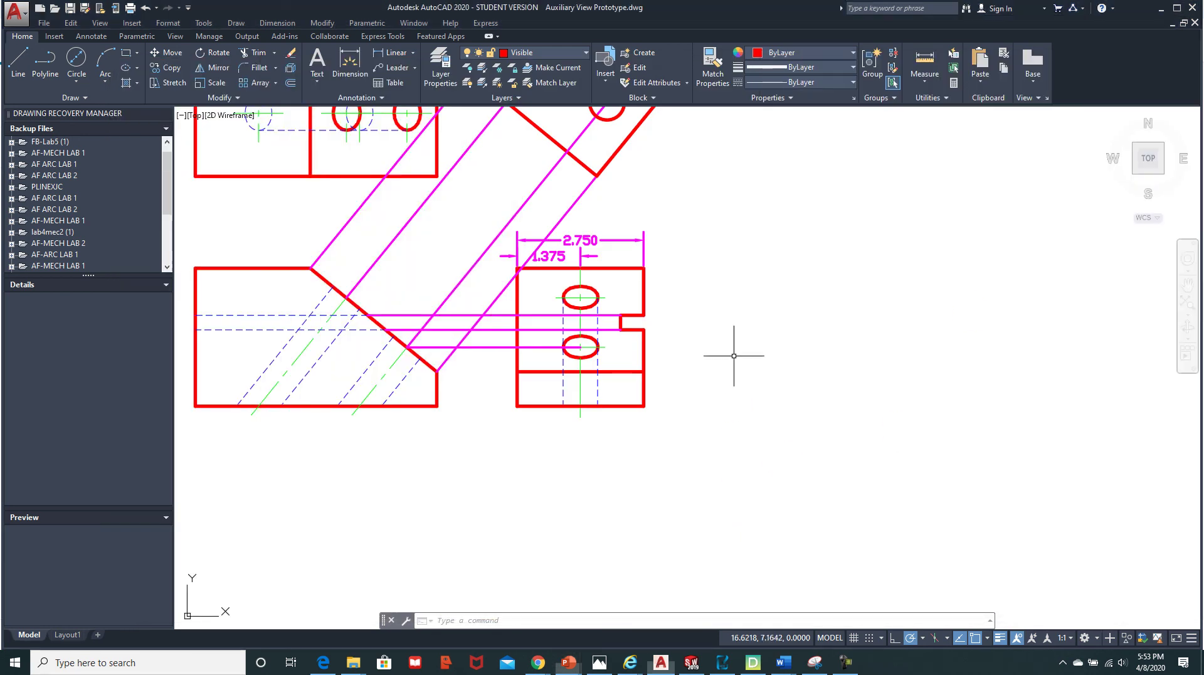
Pan the whole drawing into view and choose File > Save As
{"action": "mouse_move", "coordinate": [796, 293]}
{"action": "middle_mouse_down"}
{"action": "mouse_move", "coordinate": [873, 383]}
{"action": "mouse_move", "coordinate": [860, 438]}
{"action": "middle_mouse_up"}
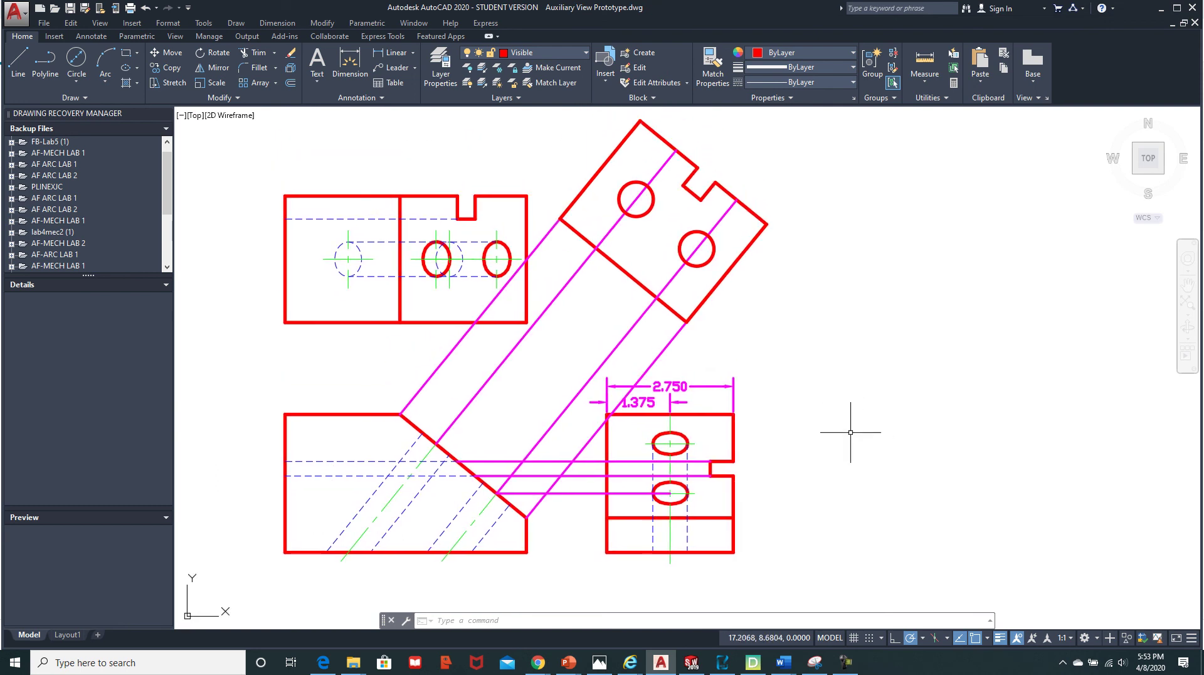
{"action": "left_click", "coordinate": [44, 23]}
{"action": "left_click", "coordinate": [81, 184]}
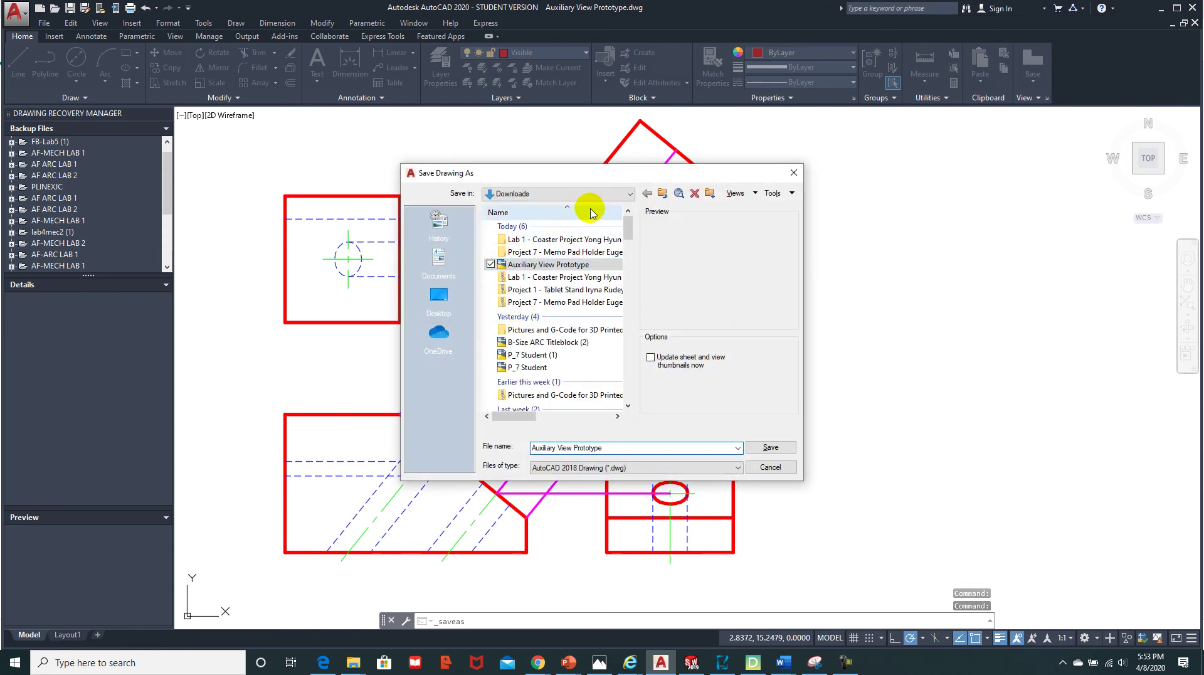
Save the drawing in the 2020 > CAD-117 folder with a file name ending in '-Lab 9a'
{"action": "left_click", "coordinate": [630, 194]}
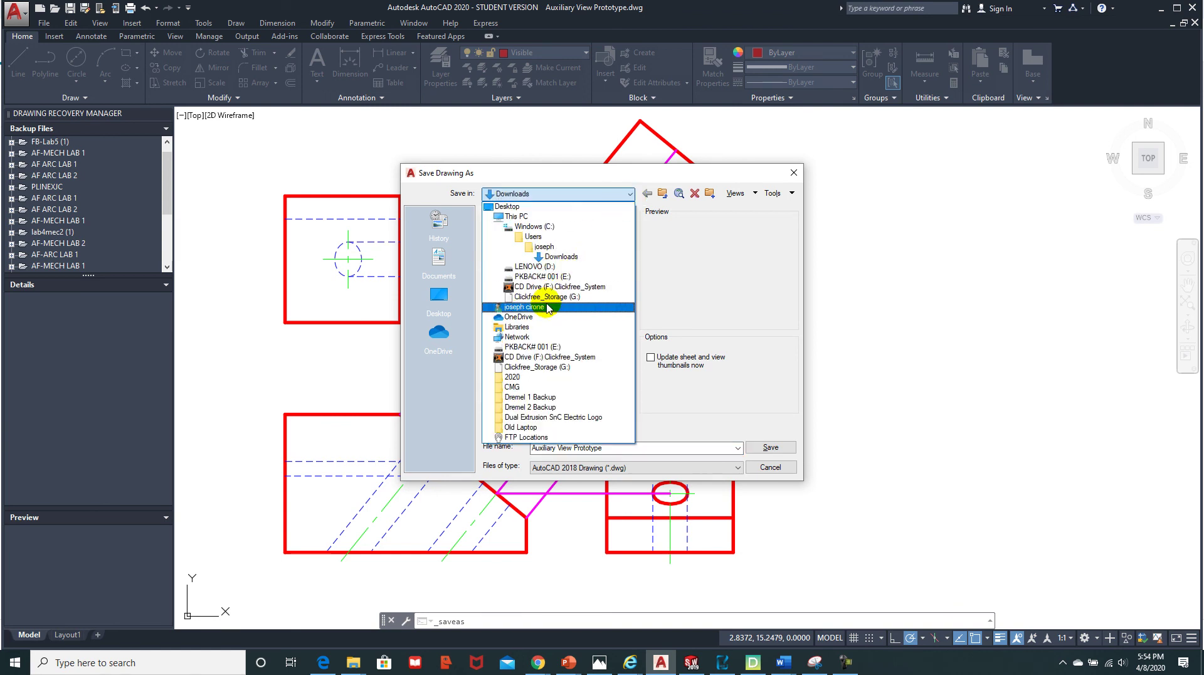
{"action": "left_click", "coordinate": [540, 378]}
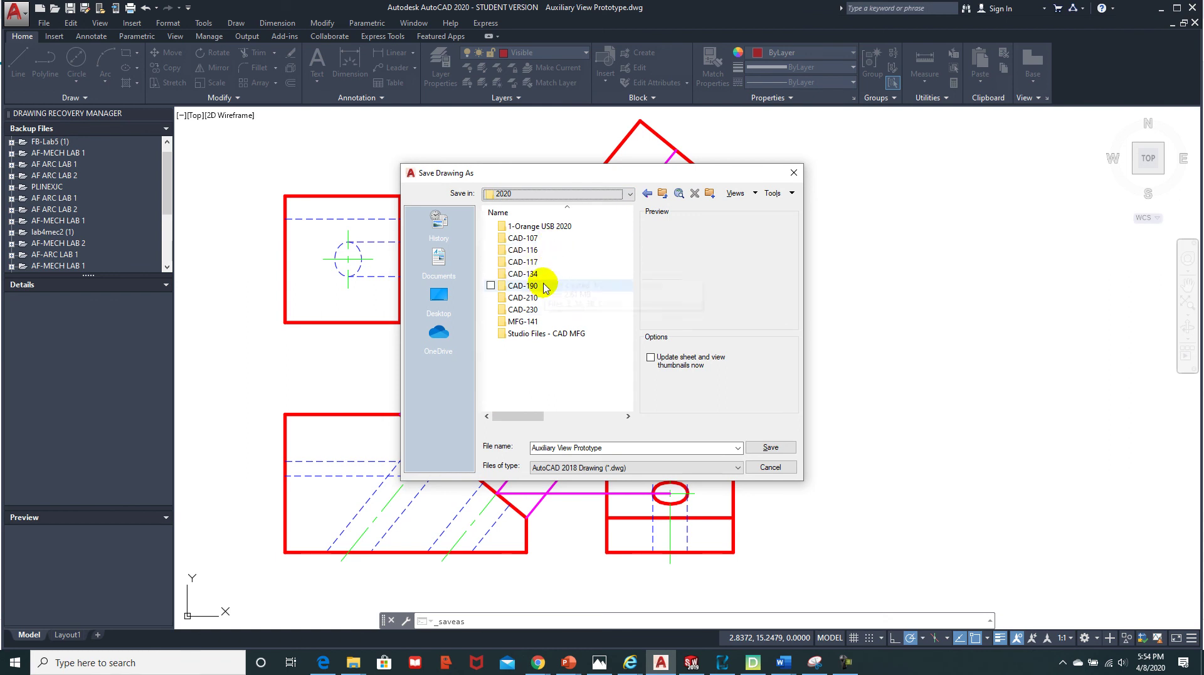
{"action": "double_click", "coordinate": [539, 262]}
{"action": "left_click", "coordinate": [615, 449]}
{"action": "type", "text": "JC"}
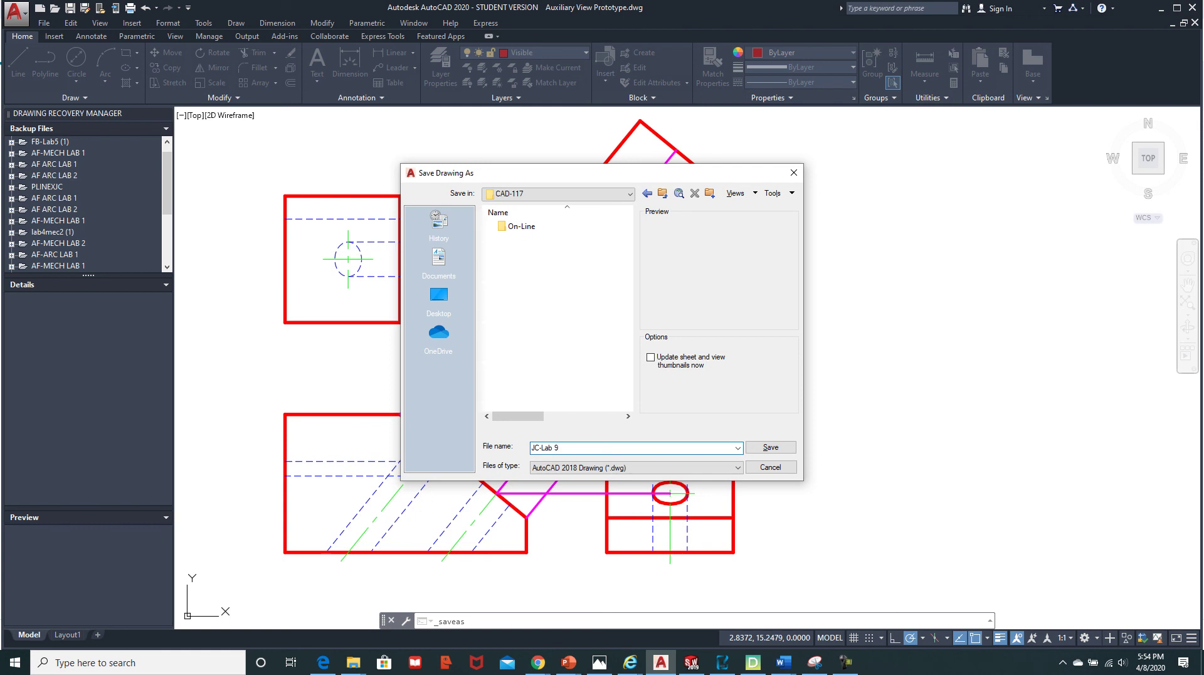
{"action": "type", "text": "-Lab 9a"}
{"action": "left_click", "coordinate": [756, 449]}
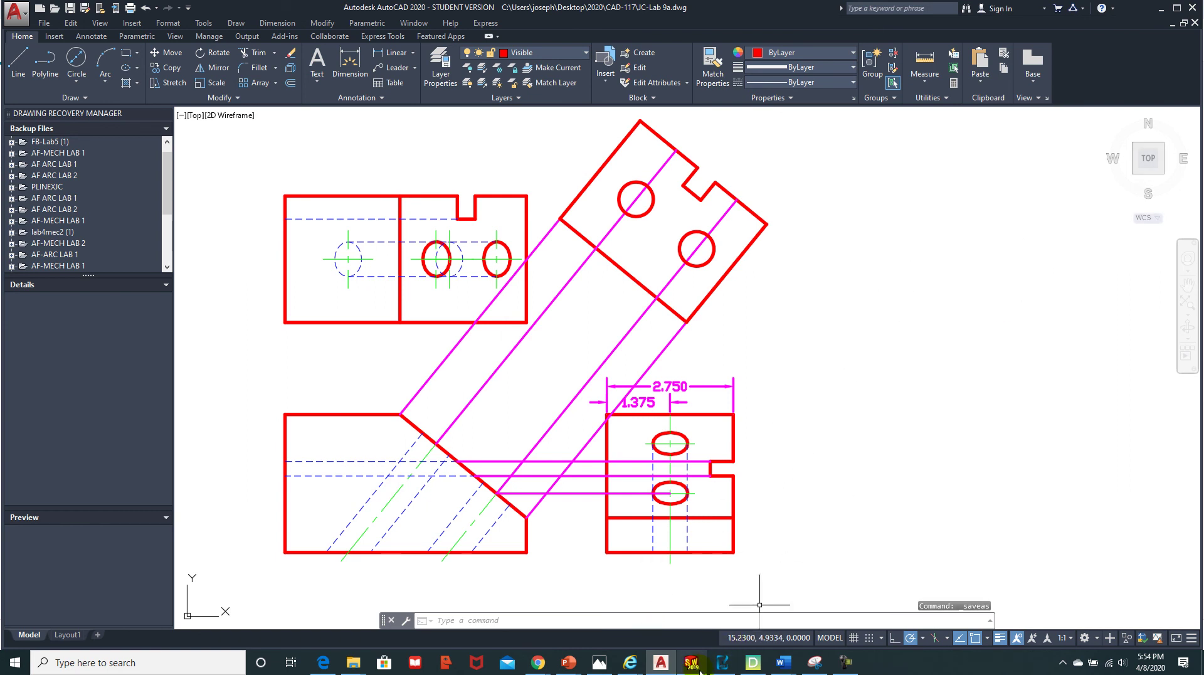
{"action": "mouse_move", "coordinate": [746, 670]}
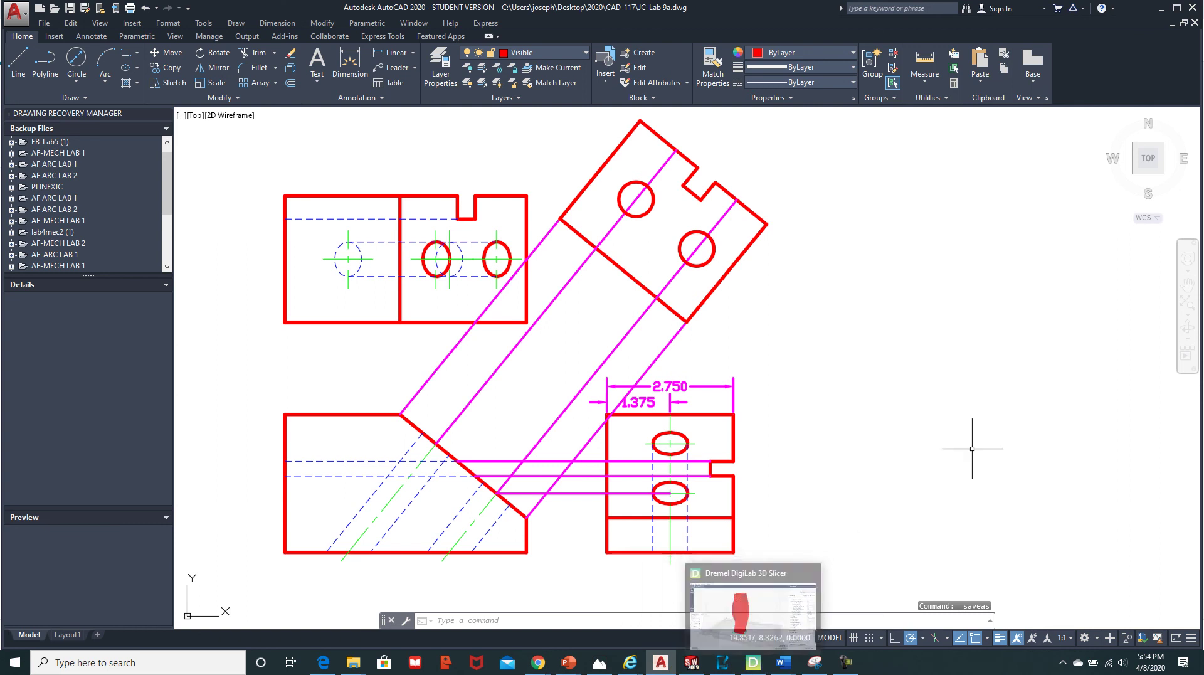